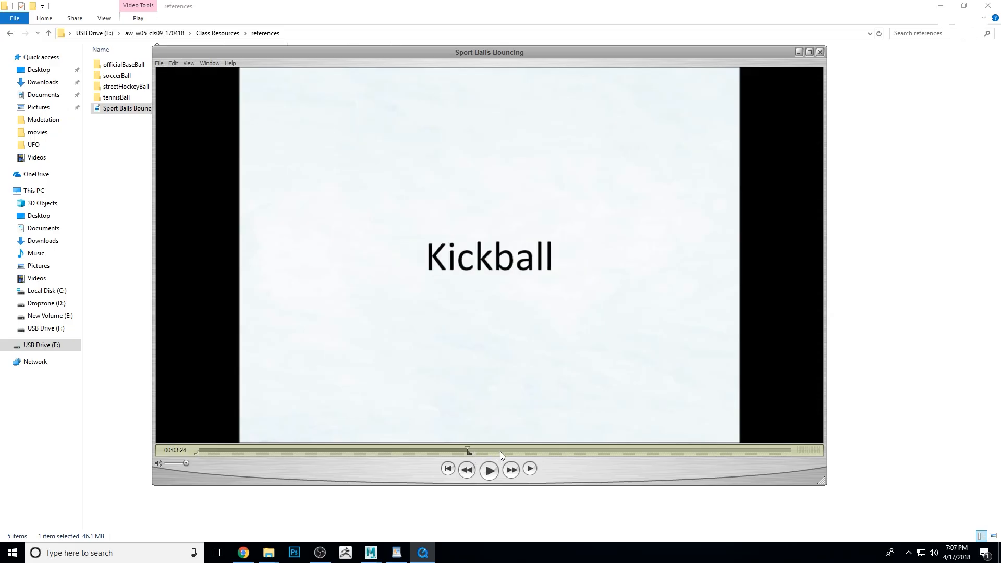
Scrub through the sports-ball video to the start of the Low Density Street Hockey Ball section
left_click(500, 452)
left_click_drag(498, 452, 530, 452)
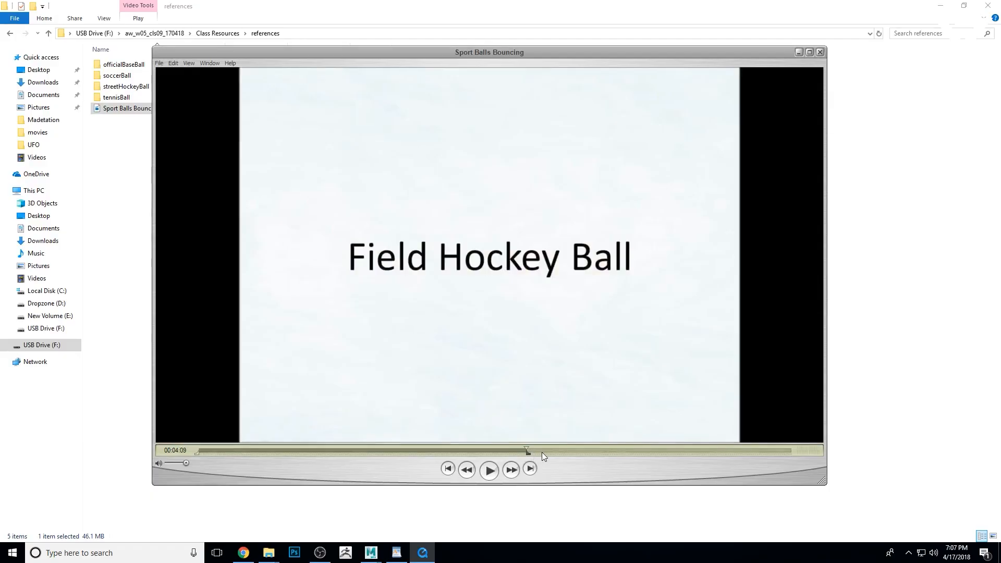
left_click(548, 452)
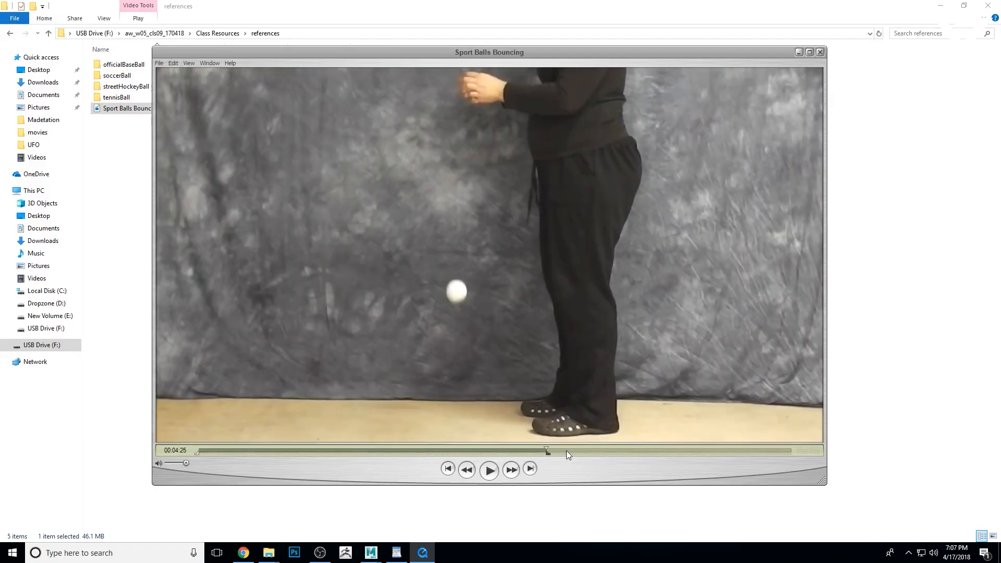
left_click(566, 452)
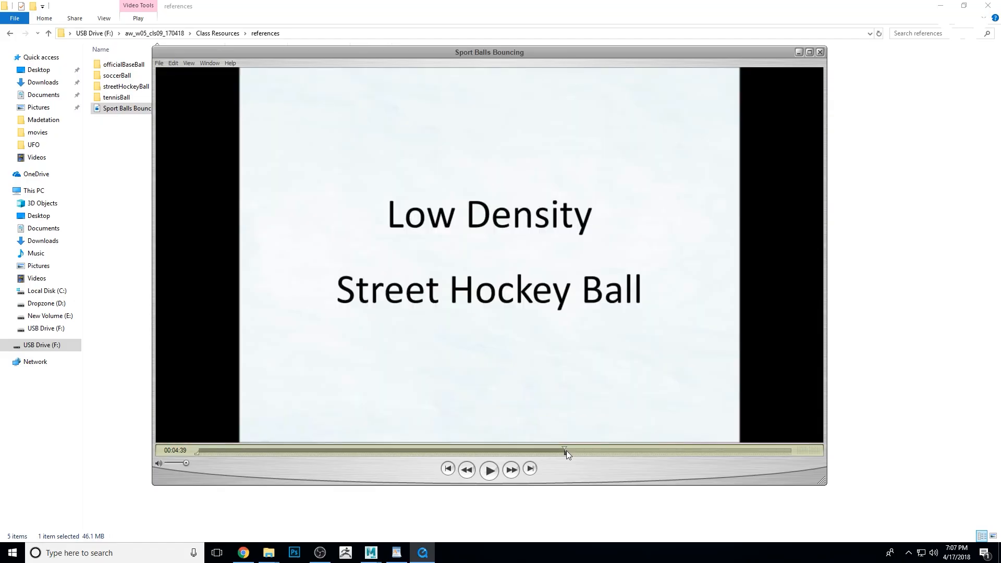
left_click(567, 452)
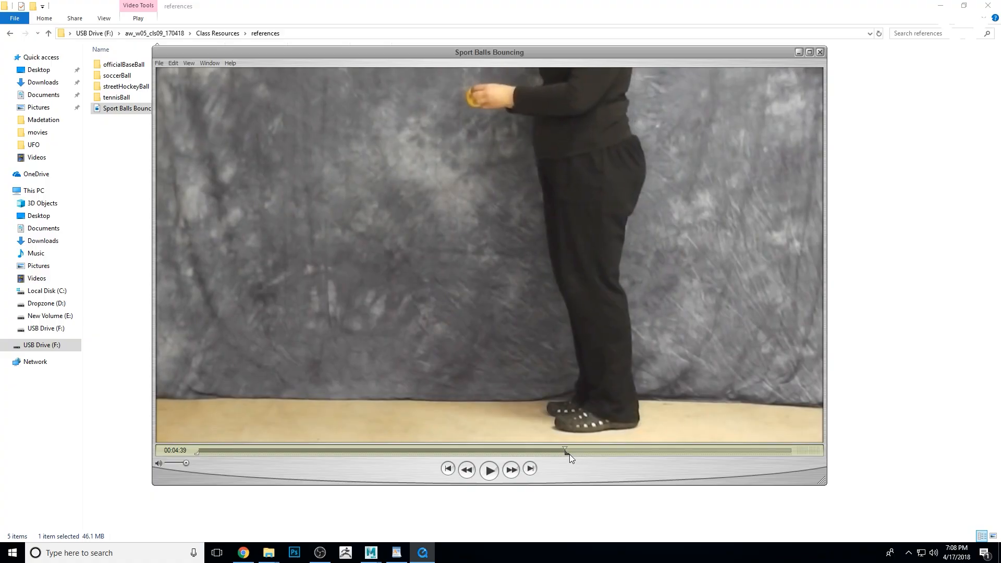
Move through the street hockey ball drop frame by frame to find where the ball comes to rest
left_click_drag(568, 454, 571, 456)
key("Right")
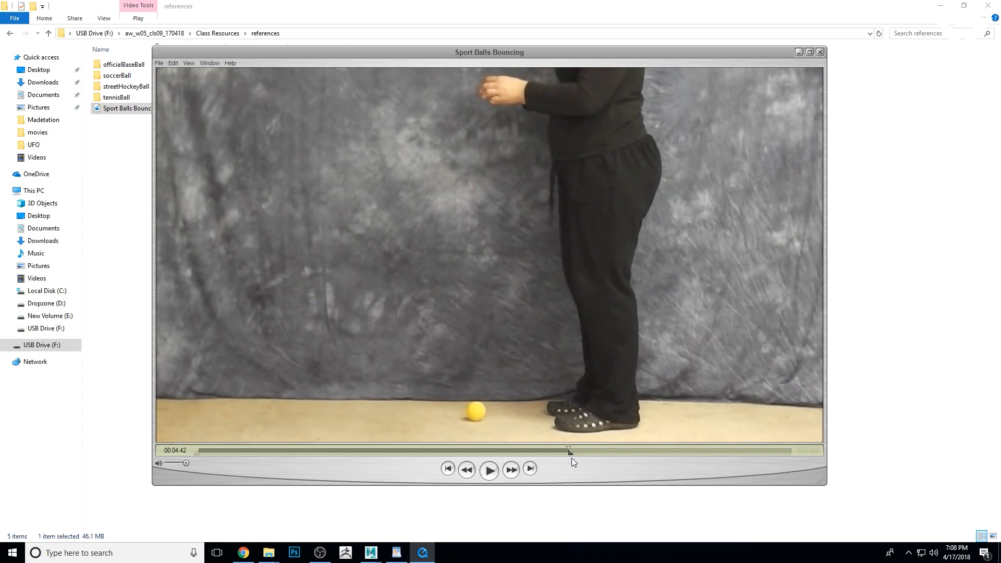
key("Right")
key("Right")
key("Right")
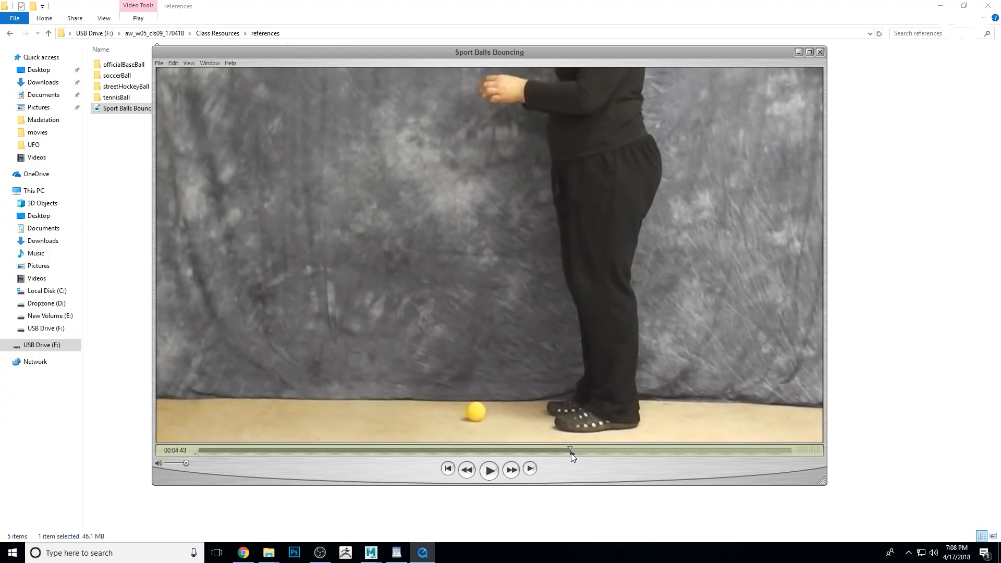
Set the end of the selection at 00:04:43, where the street hockey ball has settled on the floor
left_click_drag(568, 453, 562, 453)
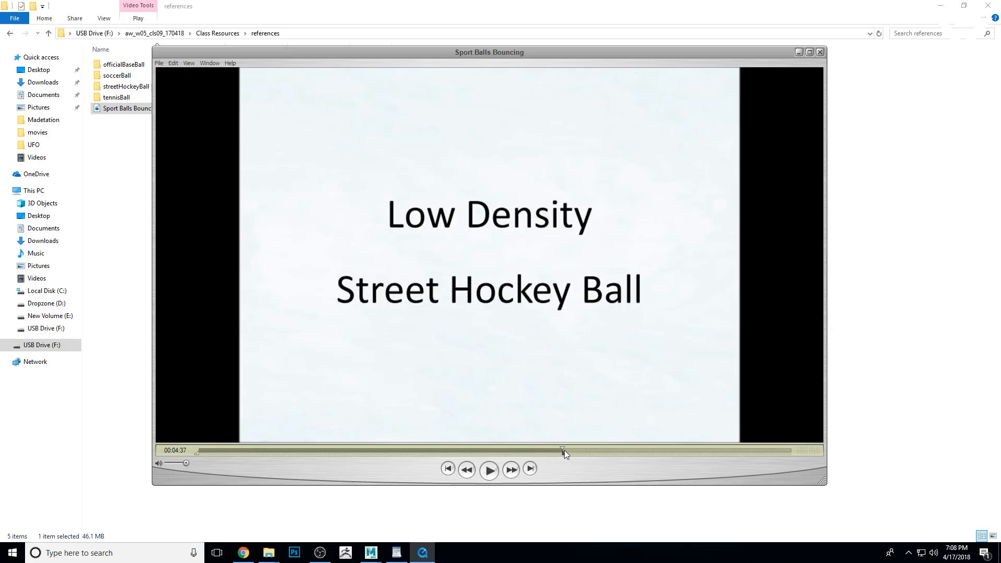
left_click(565, 451)
left_click(565, 453)
left_click_drag(566, 454, 574, 455)
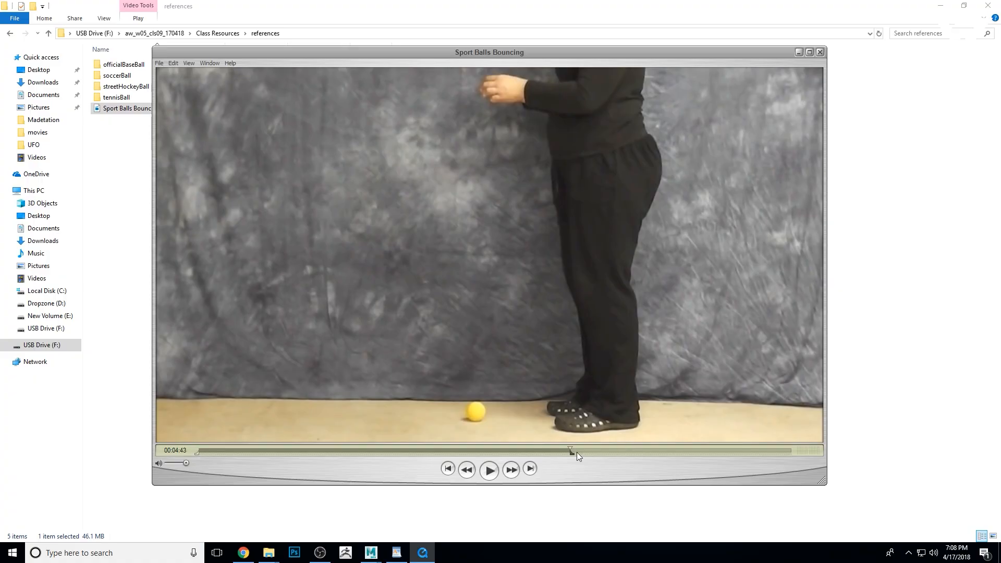
Set the start of the selection at 00:04:40, while the hand still holds the yellow ball
left_click(196, 454)
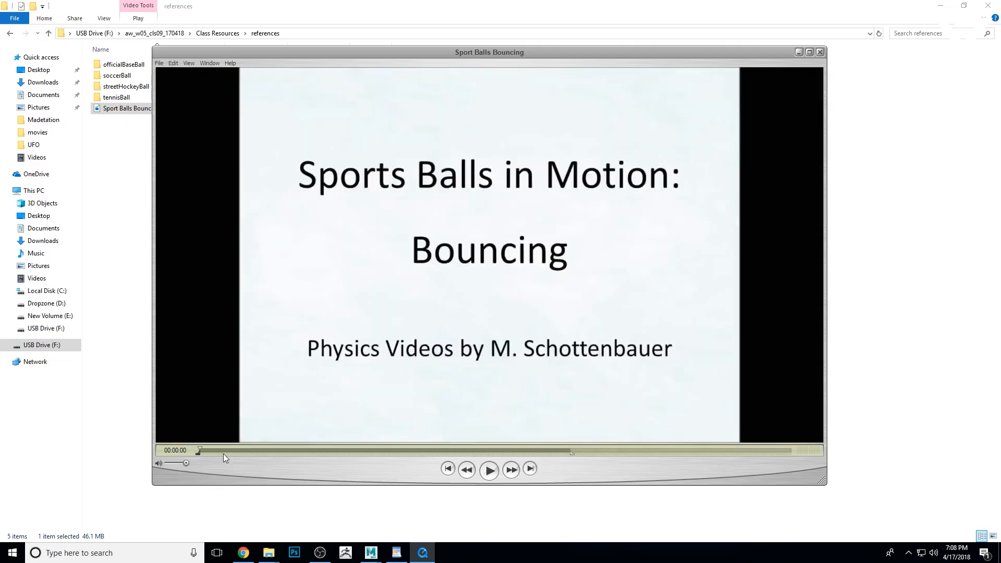
left_click(555, 454)
left_click_drag(558, 454, 566, 457)
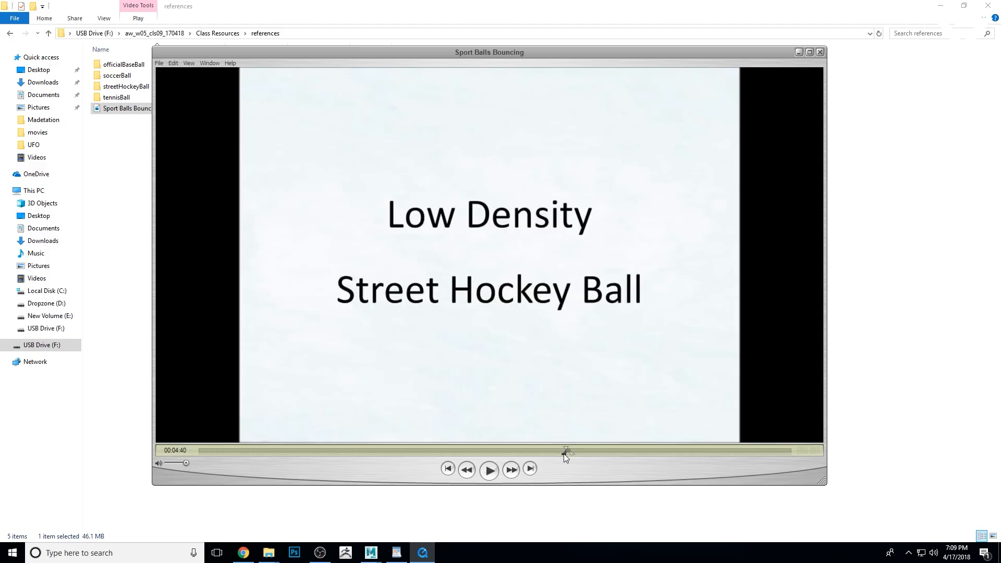
key("Right")
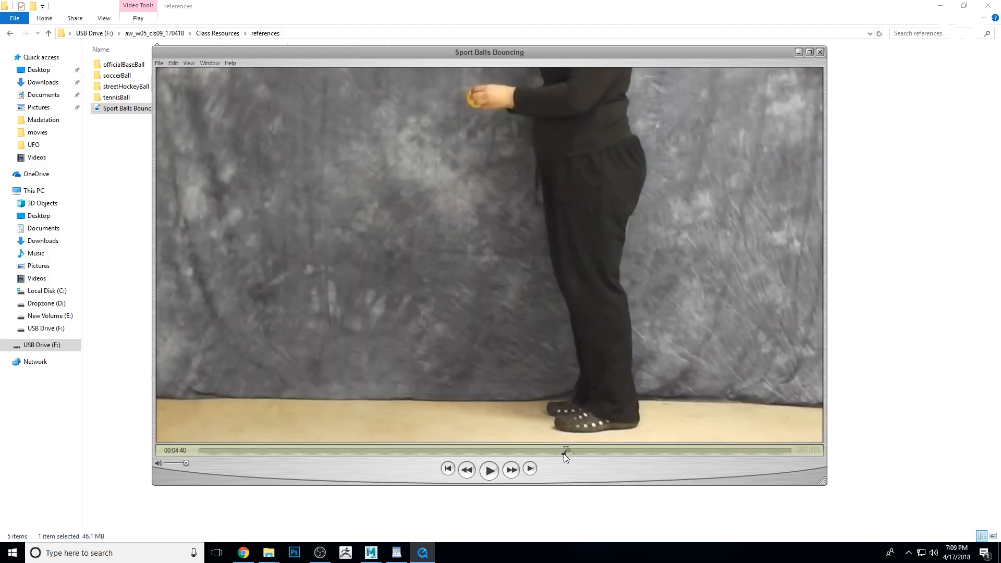
left_click_drag(564, 455, 565, 455)
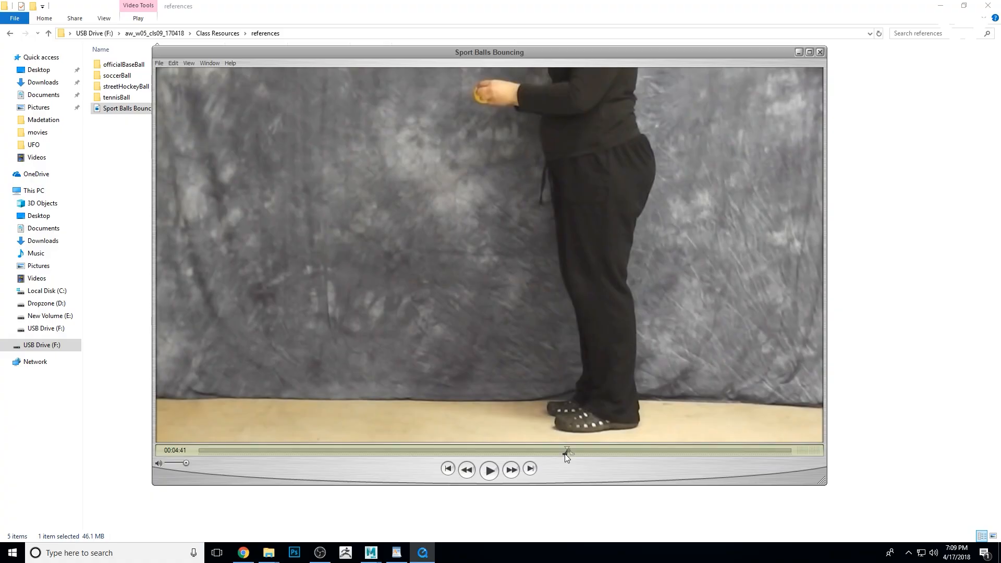
left_click_drag(565, 455, 564, 455)
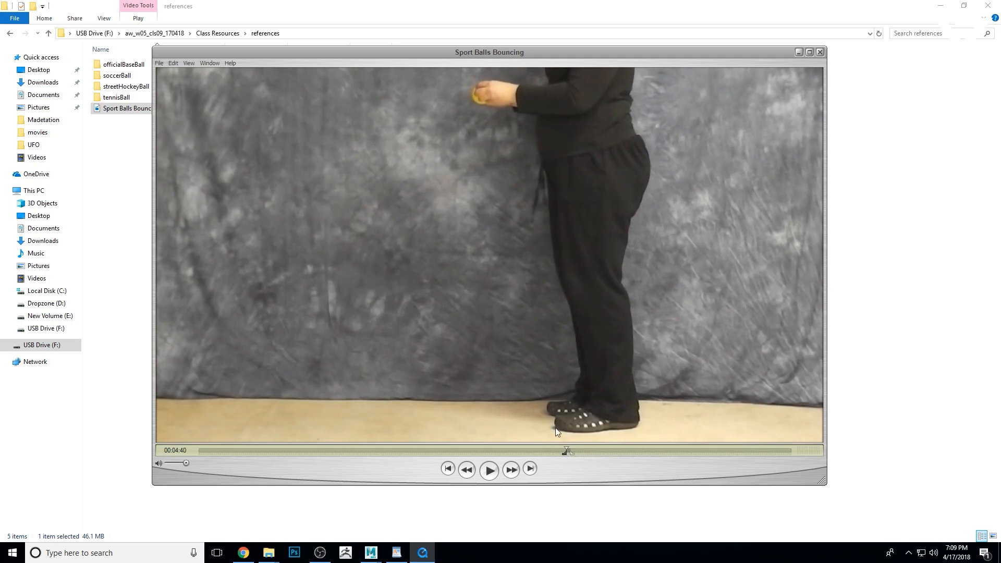
Trim the movie to the selected street hockey ball drop
left_click(569, 452)
left_click(174, 62)
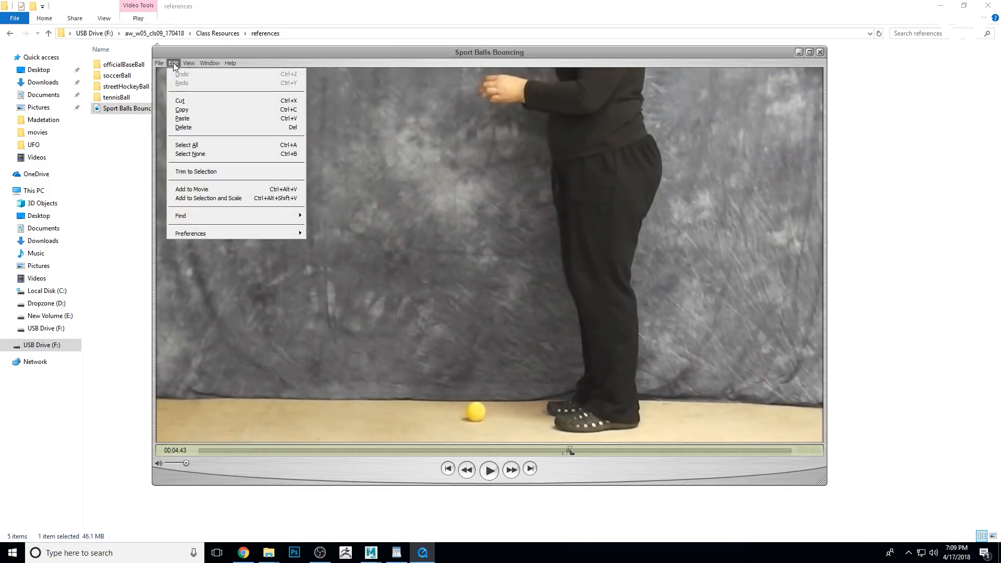
left_click(228, 172)
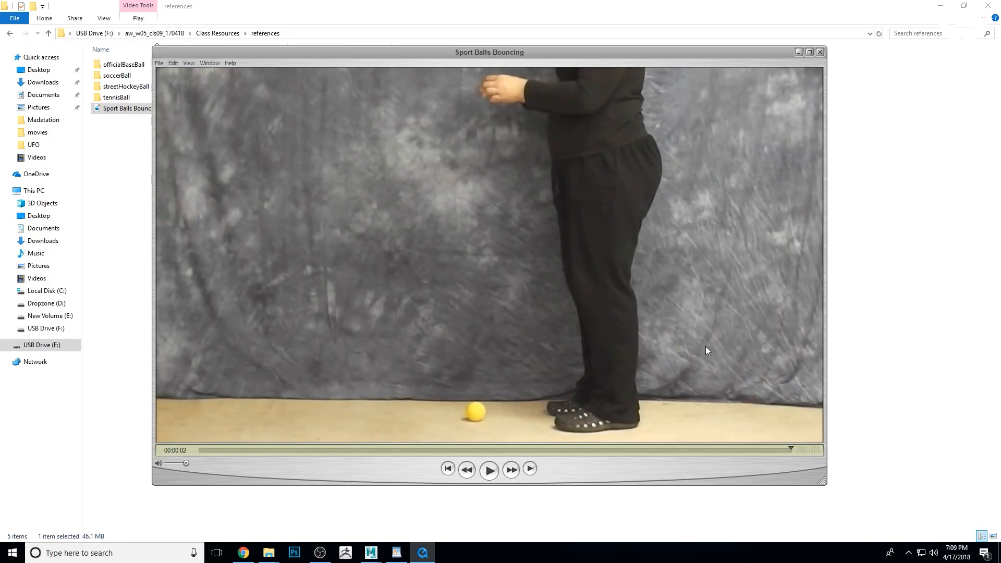
Switch the playback counter from standard time to frame numbers
left_click(177, 451)
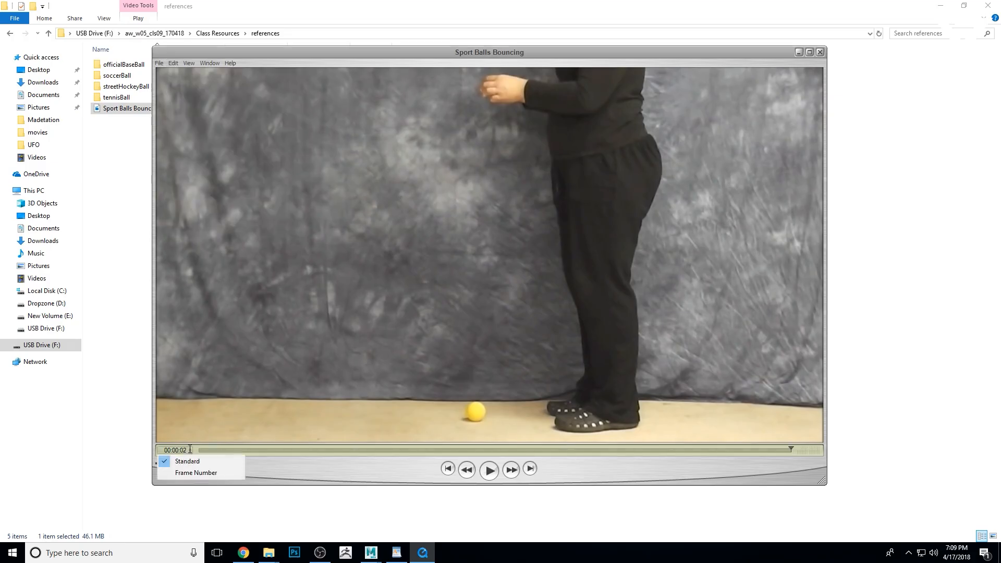
left_click(177, 451)
left_click(179, 449)
left_click(213, 473)
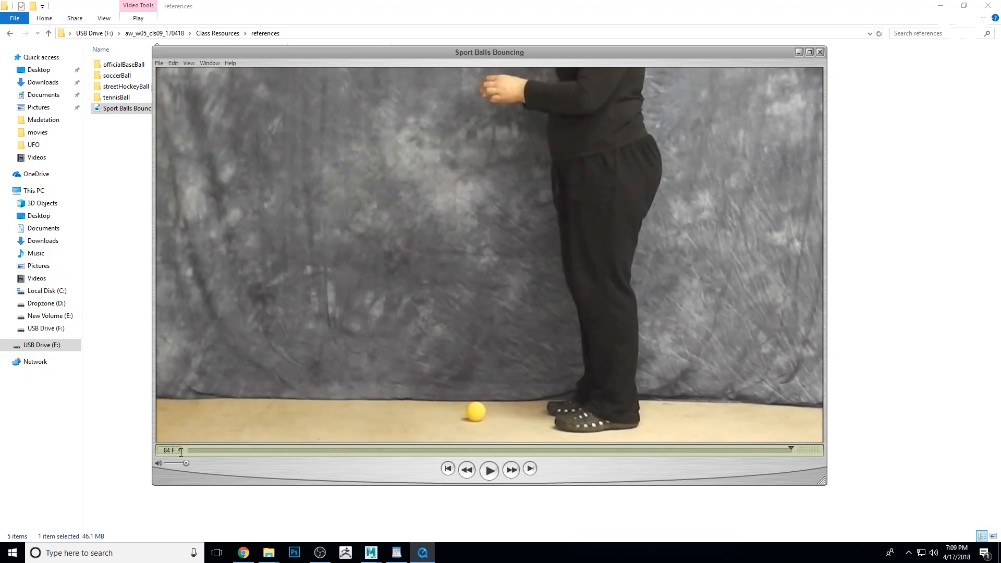
Play the trimmed ball clip from its first frame to review the whole bounce
left_click(448, 468)
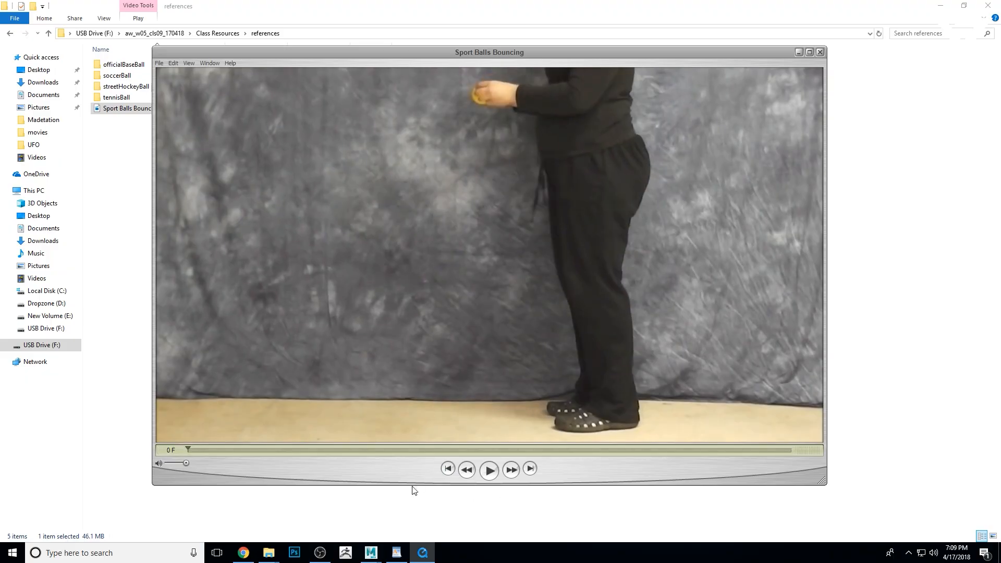
left_click(494, 477)
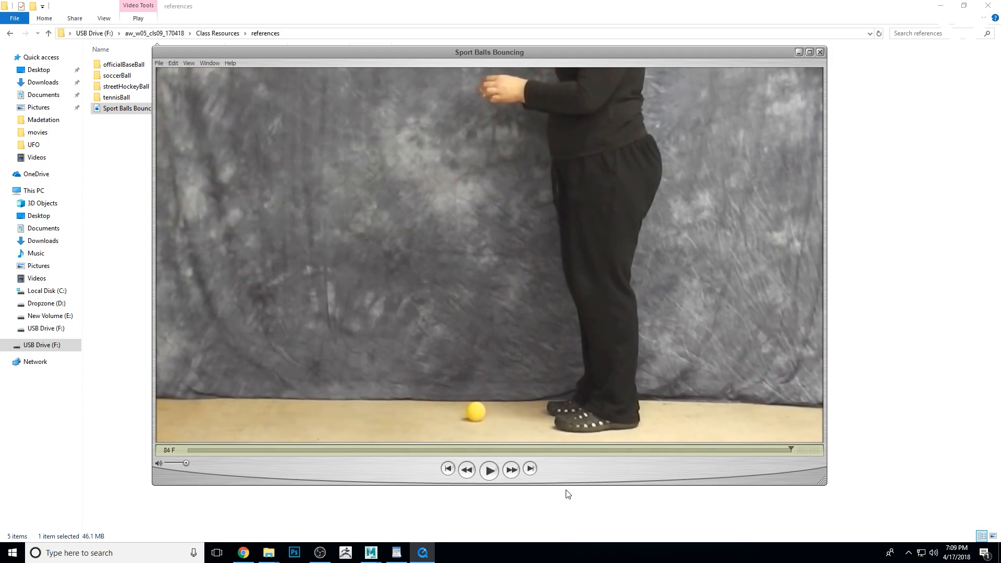
left_click(449, 469)
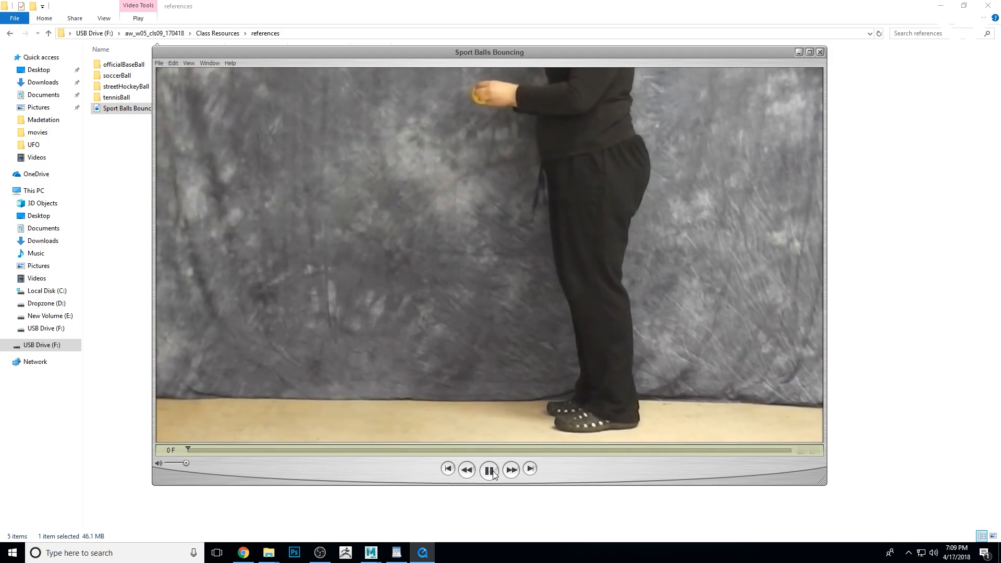
left_click(491, 472)
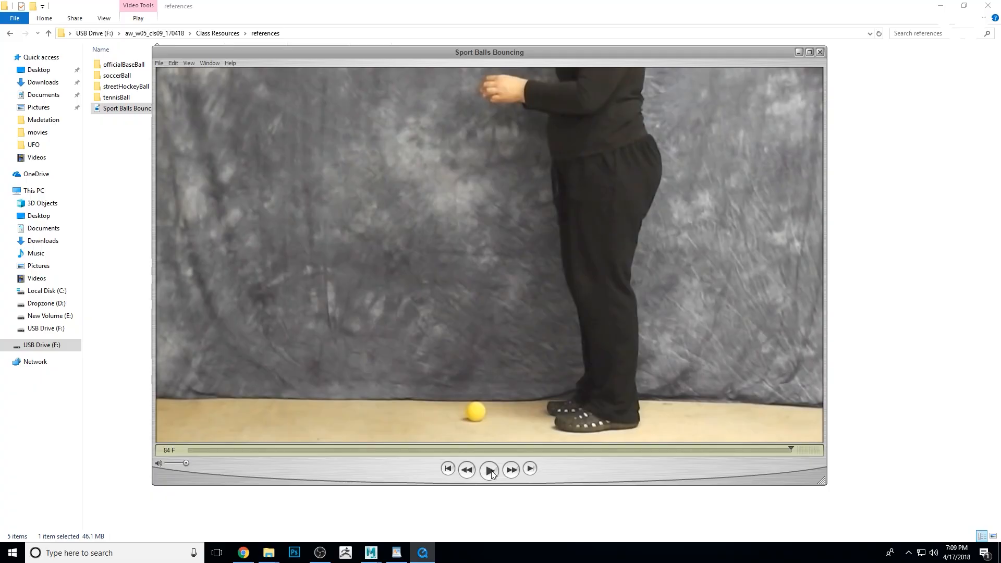
left_click(491, 471)
Set the start of the selection at frame 14, just before the ball is released
left_click_drag(201, 450, 186, 450)
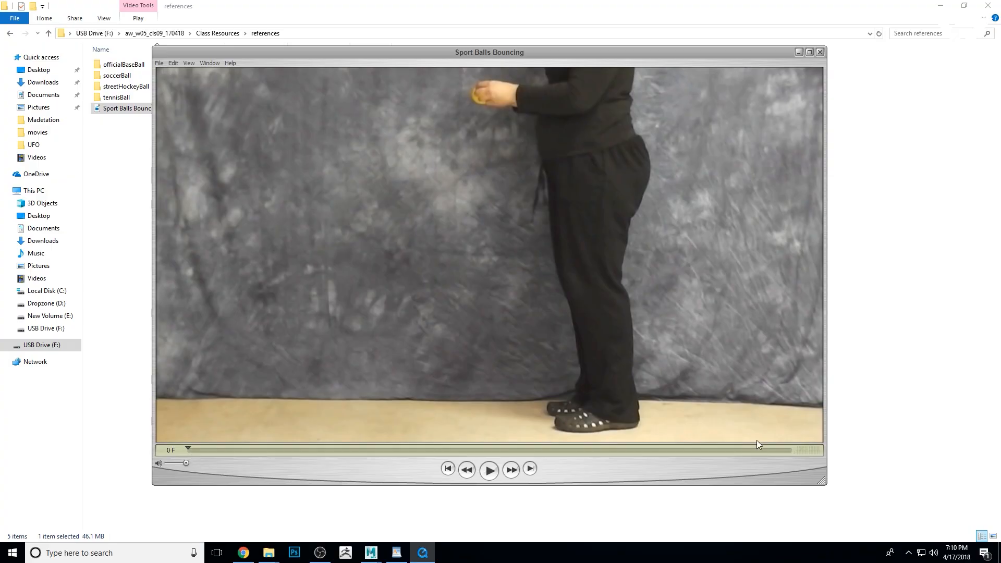
left_click(789, 451)
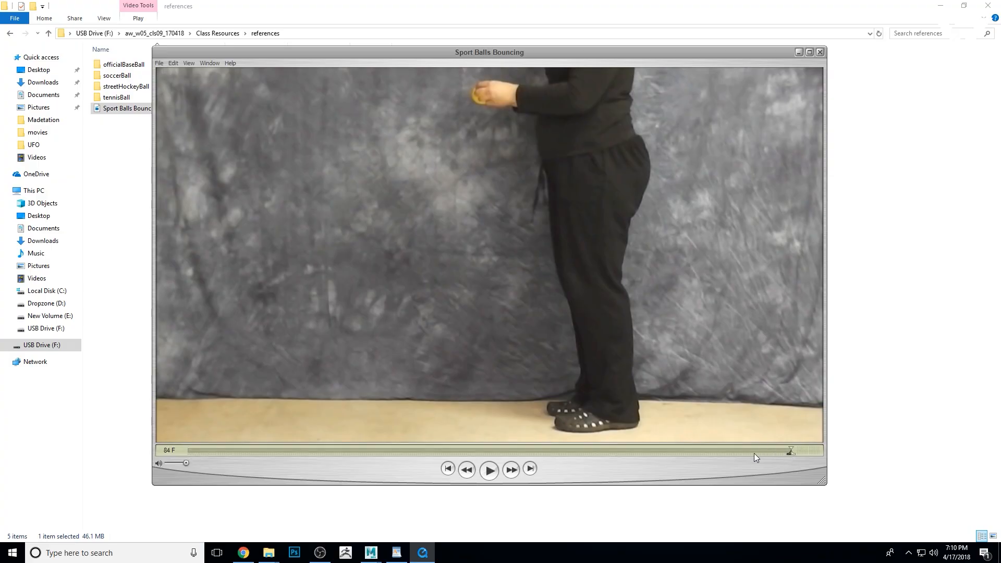
left_click_drag(658, 451, 426, 448)
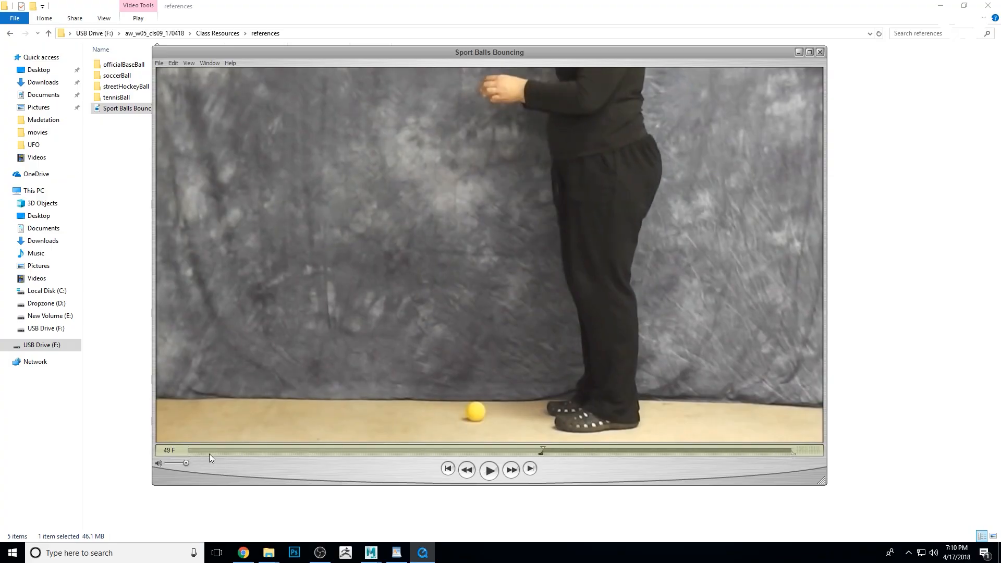
left_click_drag(209, 454, 282, 457)
left_click(332, 453)
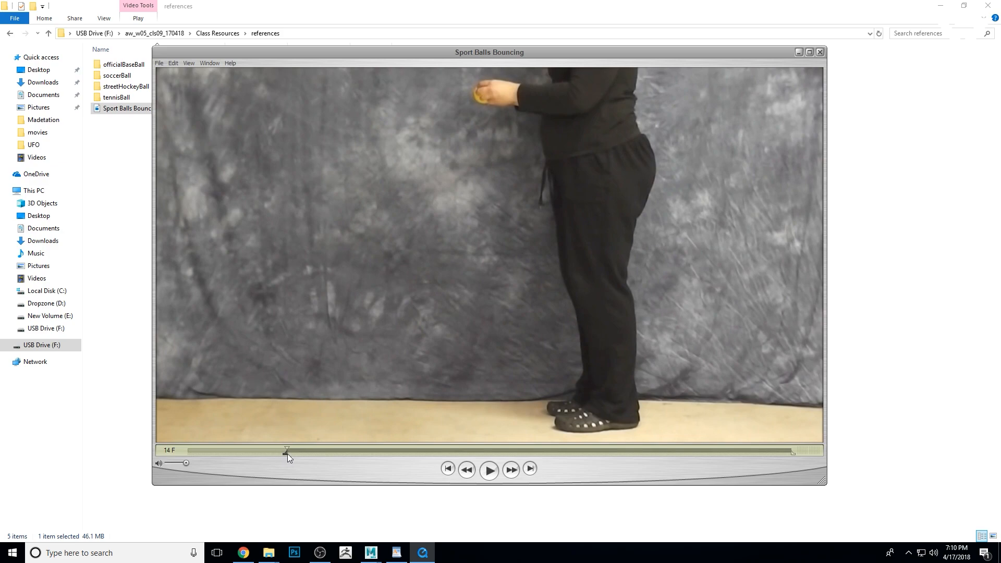
left_click_drag(290, 455, 287, 457)
Set the end of the selection at frame 51 and trim the clip to the selected range
left_click(793, 452)
mouse_move(552, 453)
left_mouse_down()
mouse_move(459, 456)
mouse_move(563, 456)
left_mouse_up()
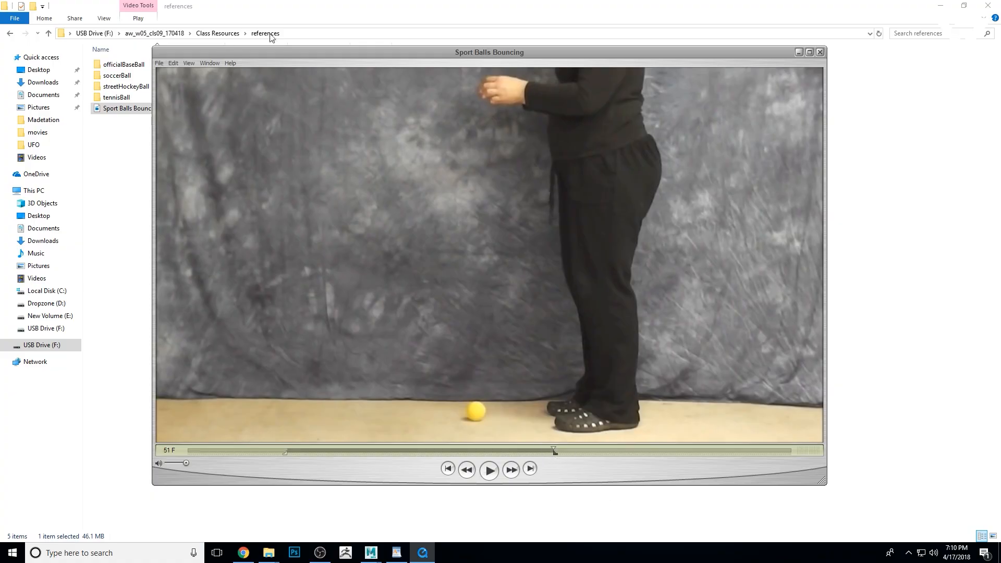
left_click(174, 63)
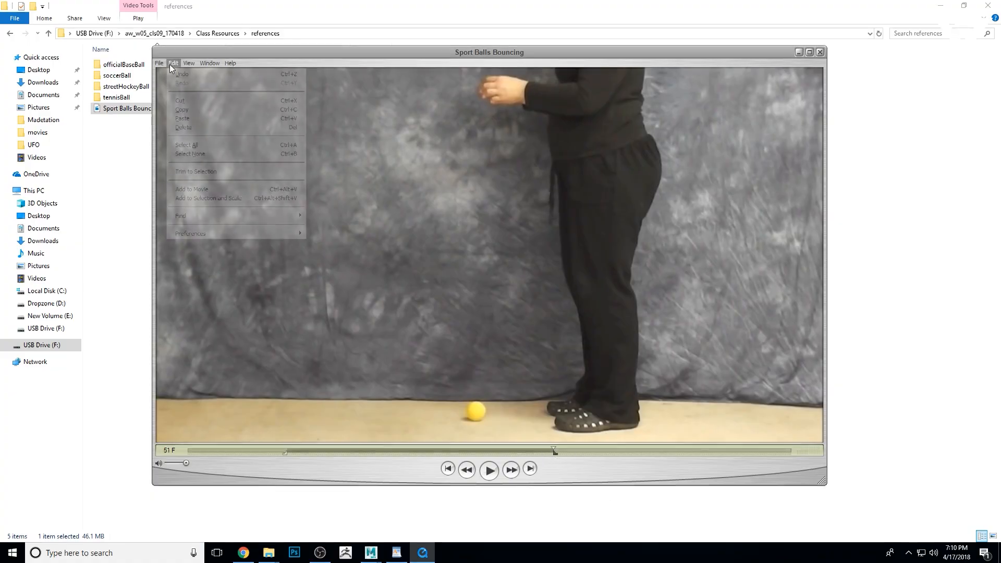
left_click(216, 173)
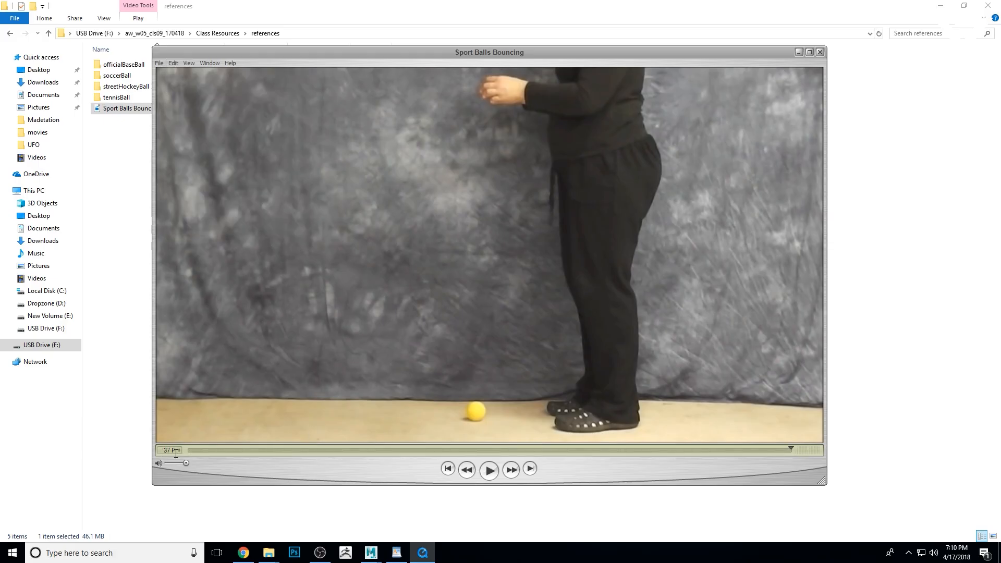
Play the shortened clip to check the ball drop
left_click(494, 471)
left_click(495, 471)
left_click(488, 470)
Start exporting the clip, and create and open a new Desktop folder named ball_IS as its destination
left_click(158, 64)
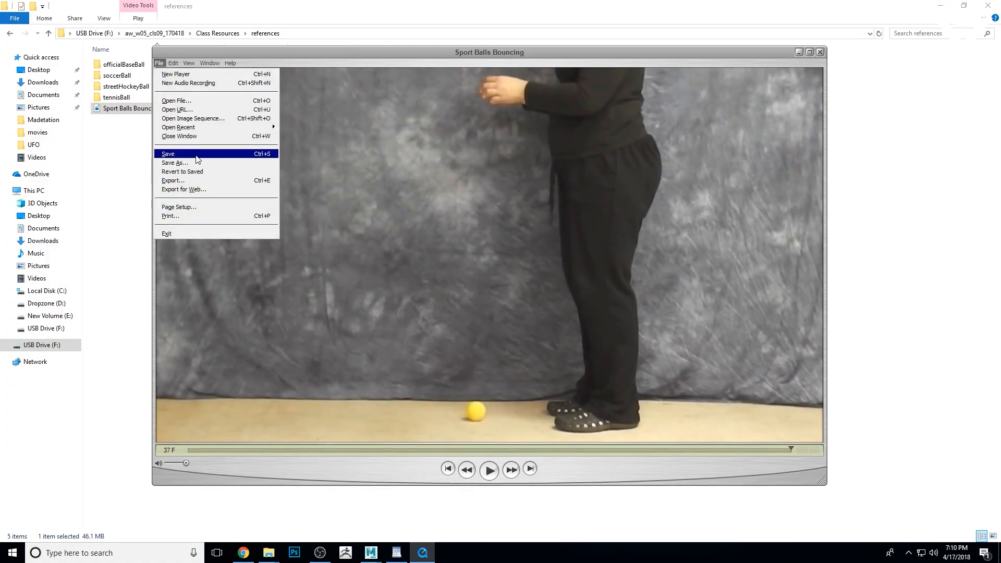
left_click(173, 181)
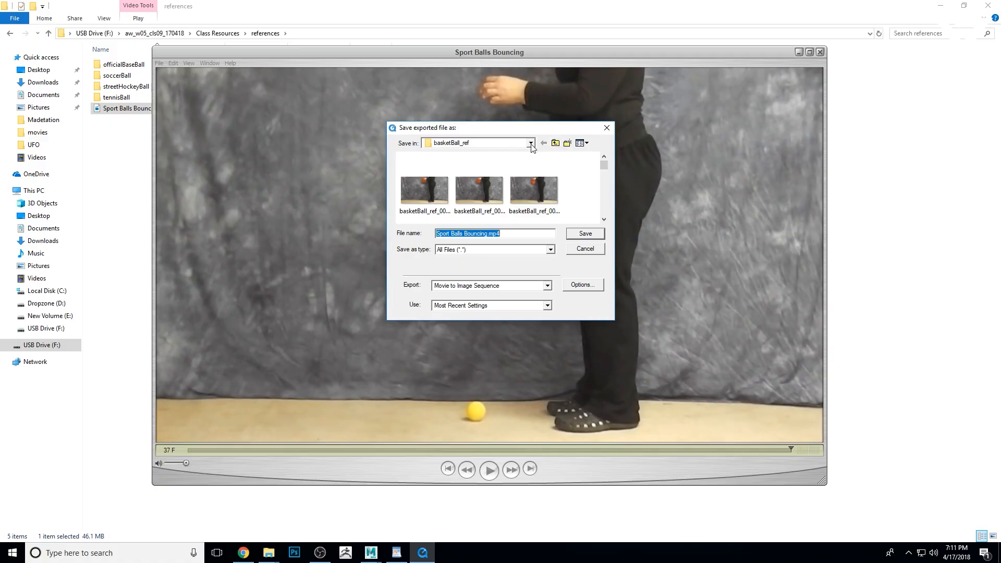
left_click(556, 144)
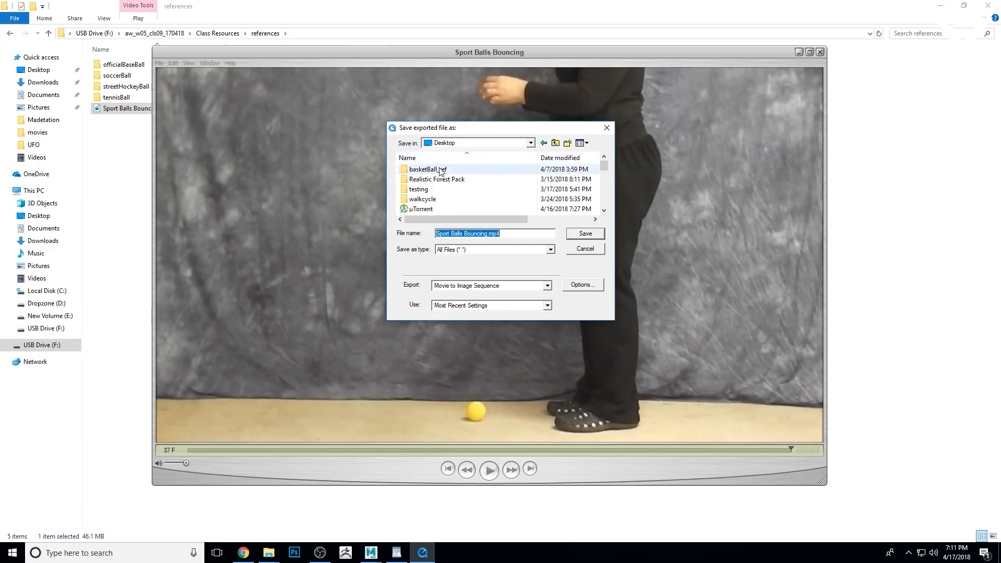
left_click(568, 143)
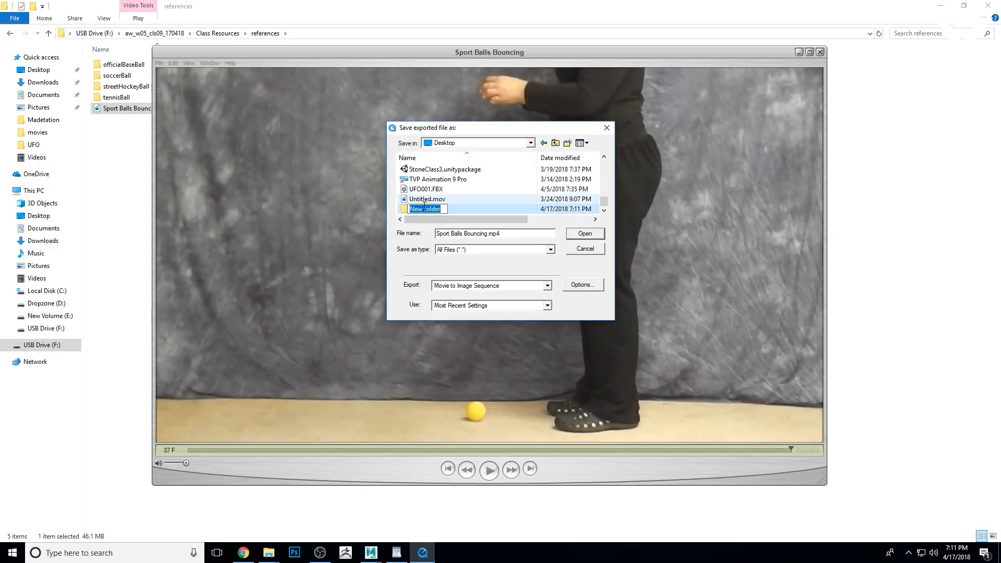
type("ball_I")
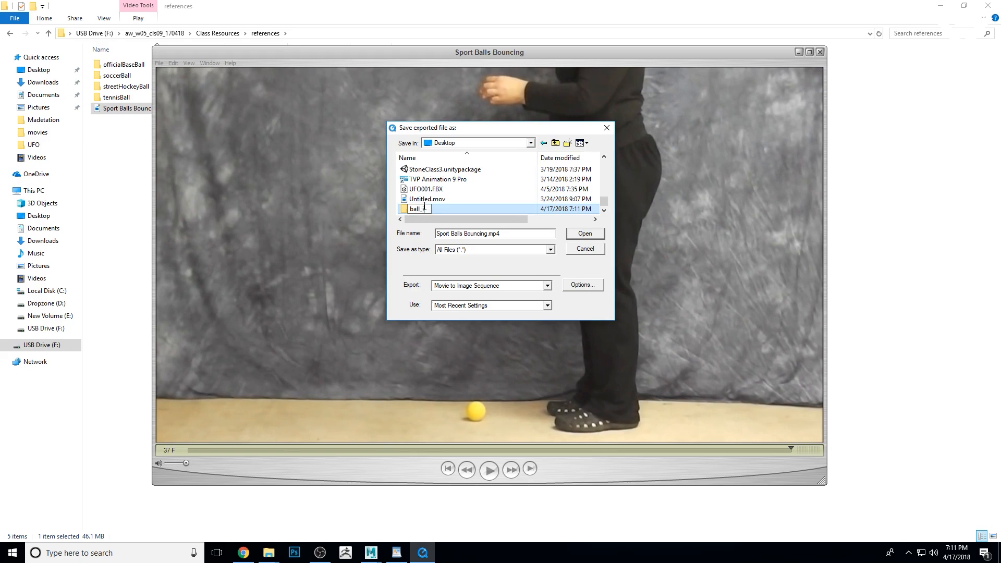
type("l_s")
double_click(436, 208)
Name the exported file hockeyBall_IS_ in the ball_IS folder
left_click(506, 235)
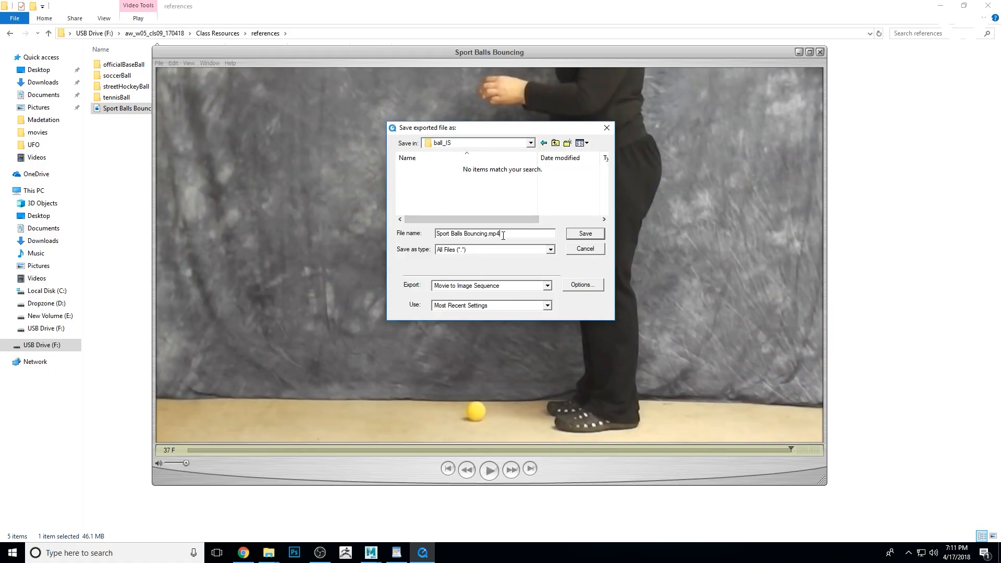
left_click_drag(532, 233, 434, 235)
type("hockeyBall_IS_")
Export the clip as Movie to Image Sequence, using the JPEG format at 25 frames per second
left_click(496, 290)
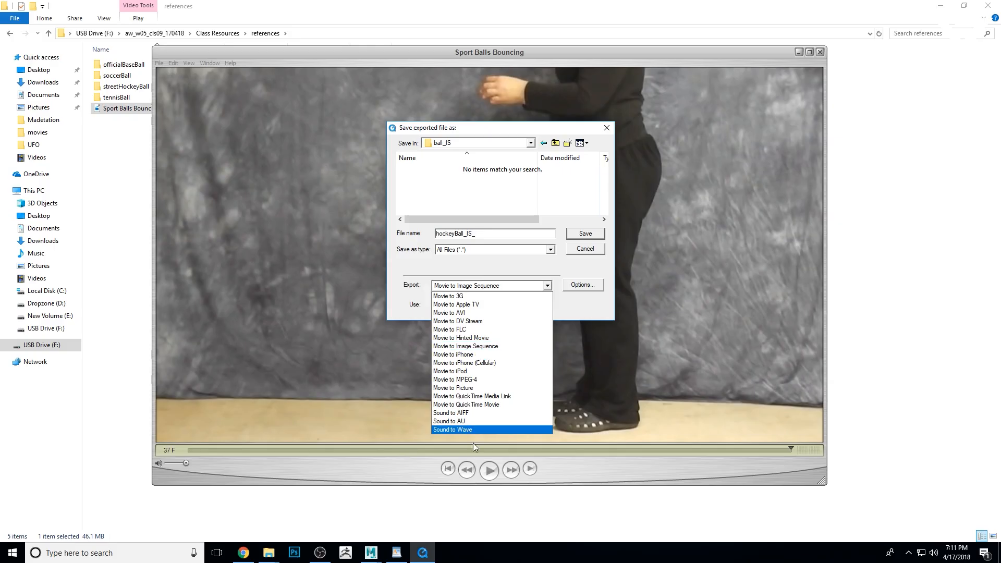
left_click(510, 347)
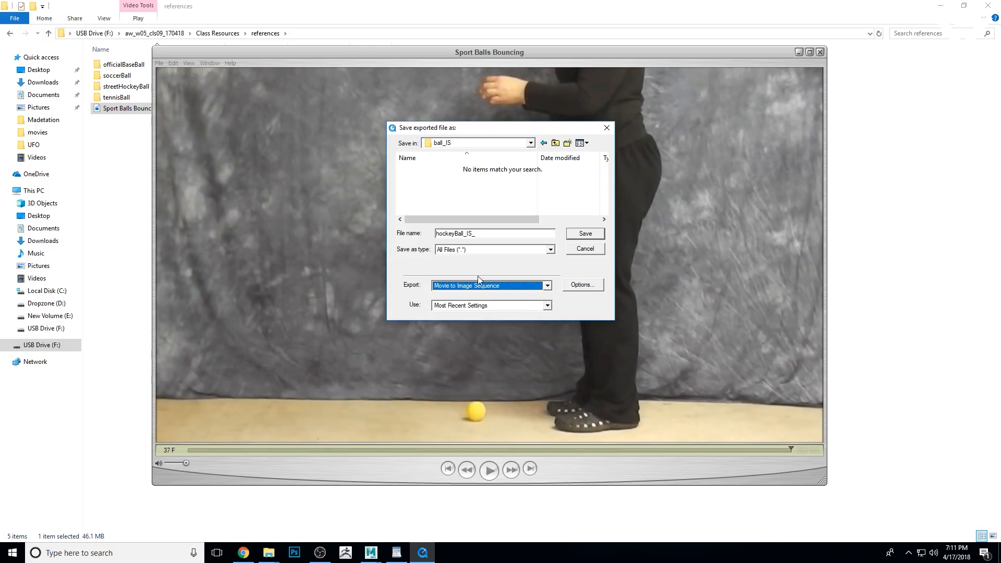
left_click(587, 286)
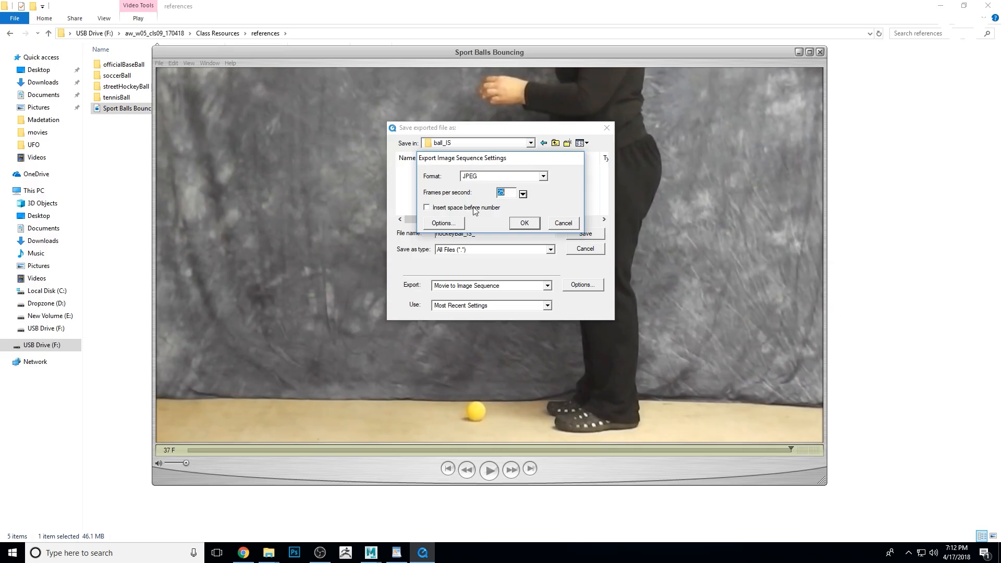
left_click(526, 224)
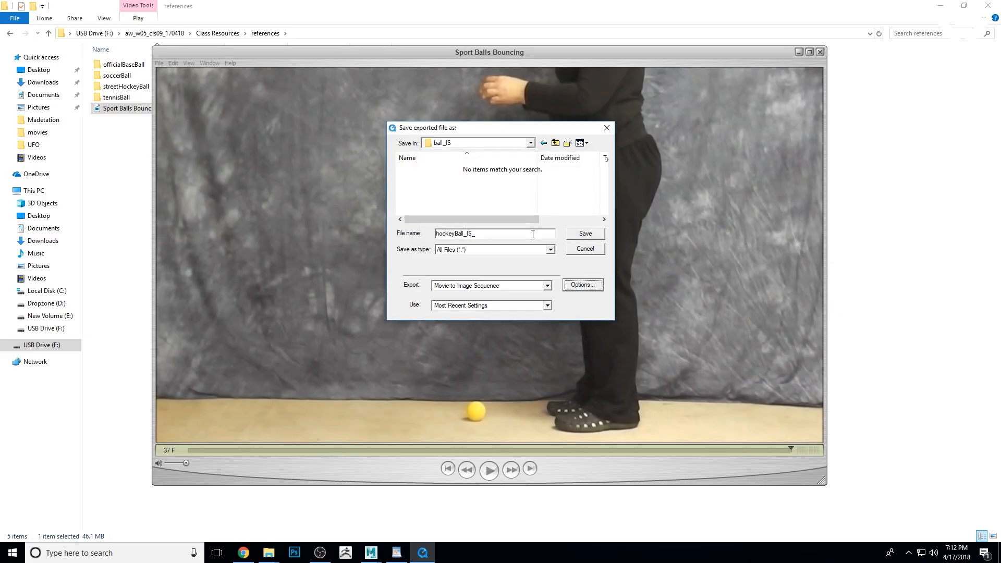
left_click(583, 236)
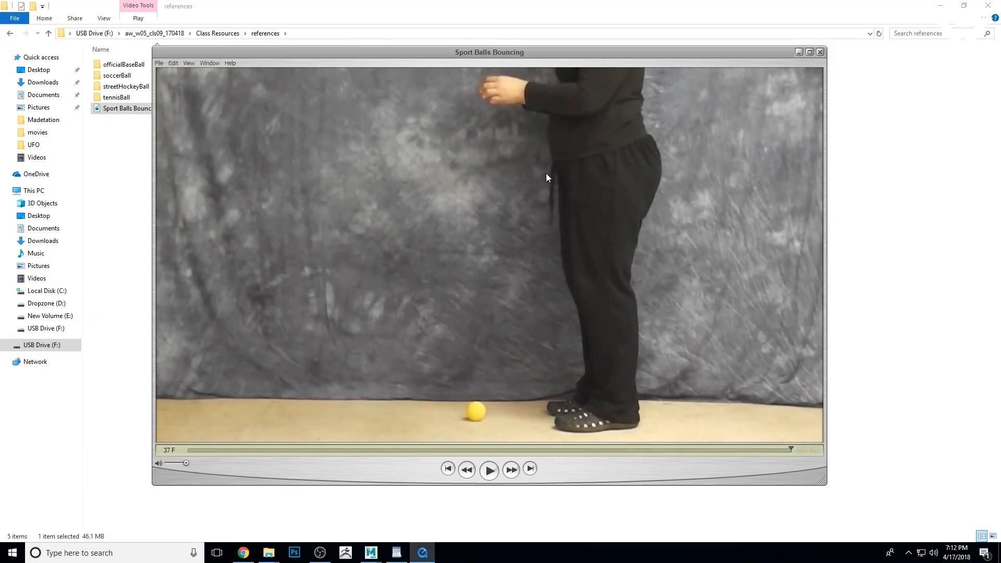
Close the Sport Balls Bouncing video without saving the changes
mouse_move(674, 52)
left_mouse_down()
mouse_move(652, 63)
mouse_move(676, 62)
left_mouse_up()
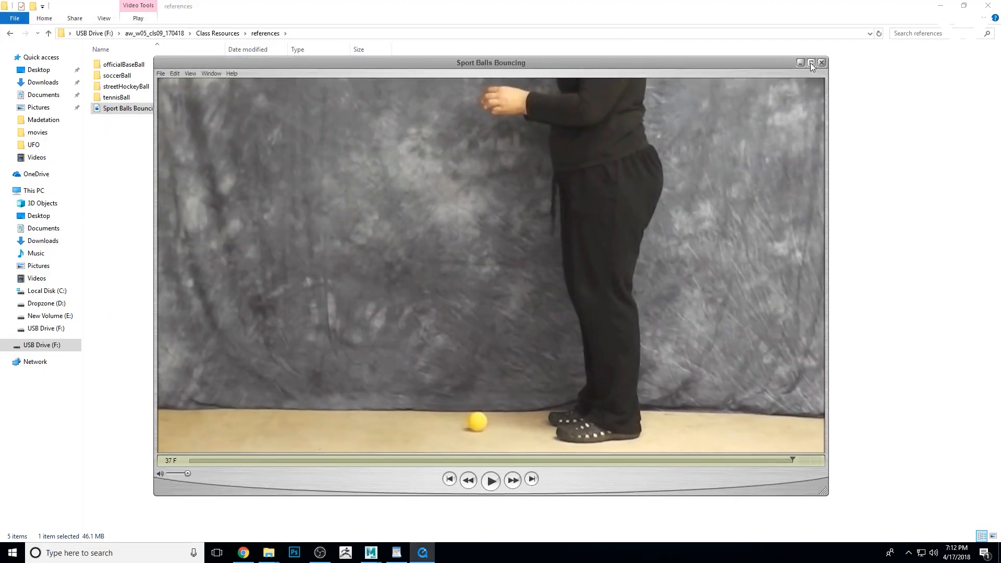
left_click(821, 63)
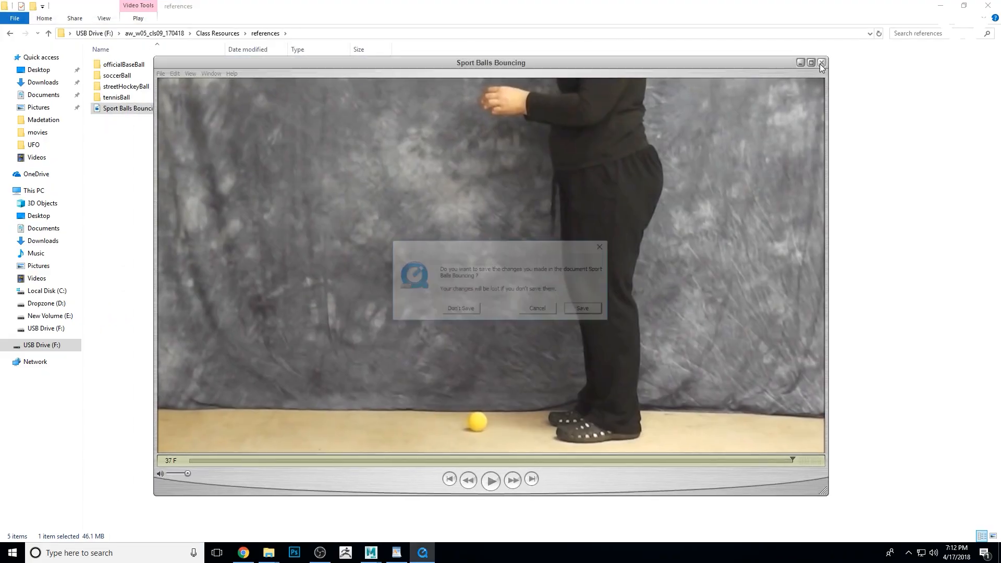
left_click(461, 310)
Open the ball_IS folder on the Desktop and select the last exported image to check the sequence
left_click(40, 71)
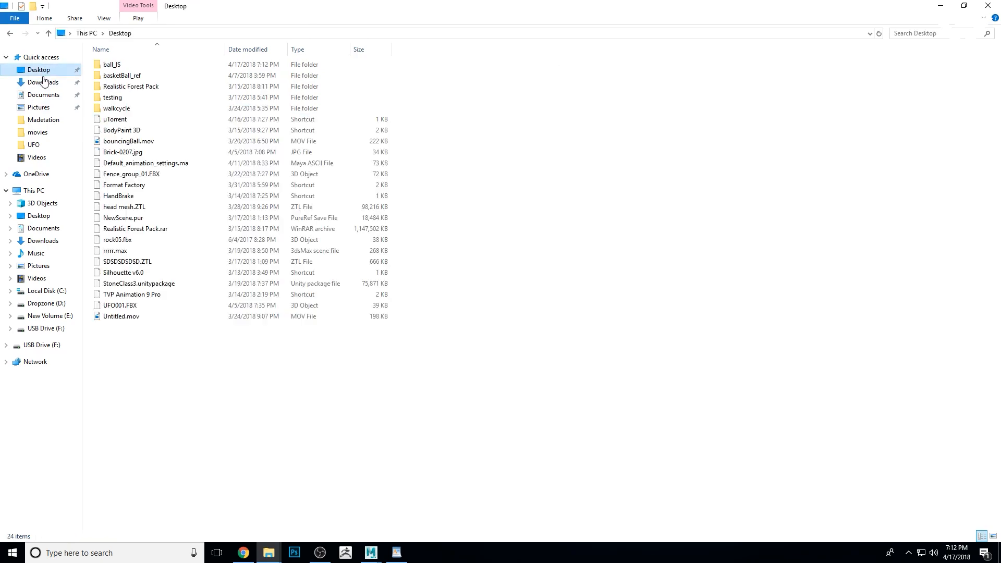
left_click(117, 66)
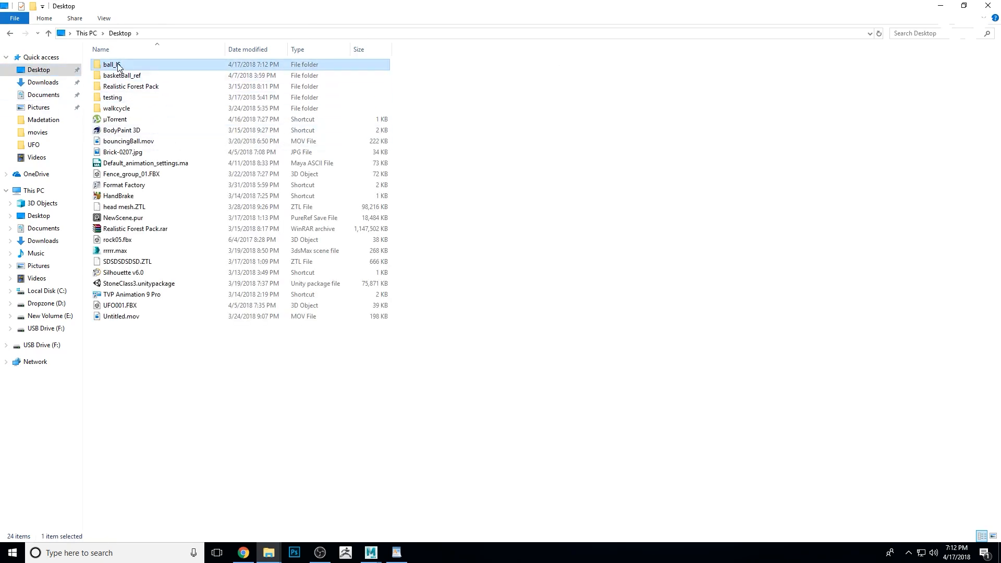
double_click(117, 66)
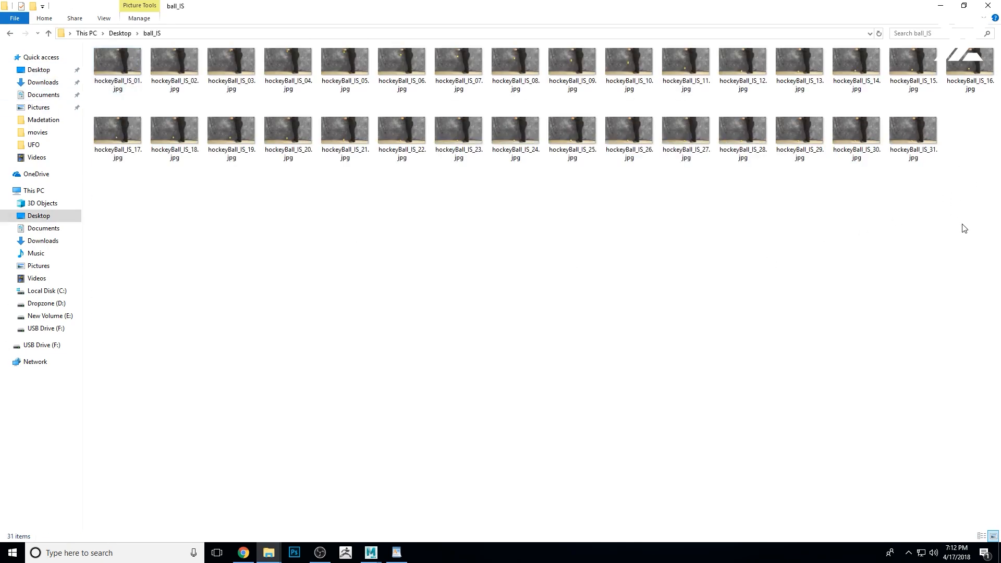
left_click(927, 157)
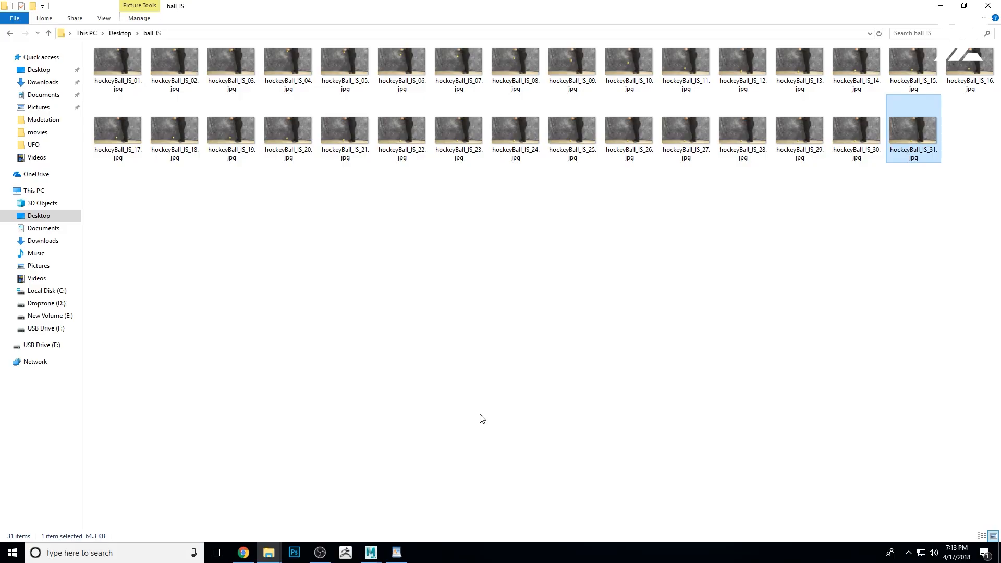
Switch to Maya, set the working time unit to 25 fps in the preferences and save them
left_click(377, 551)
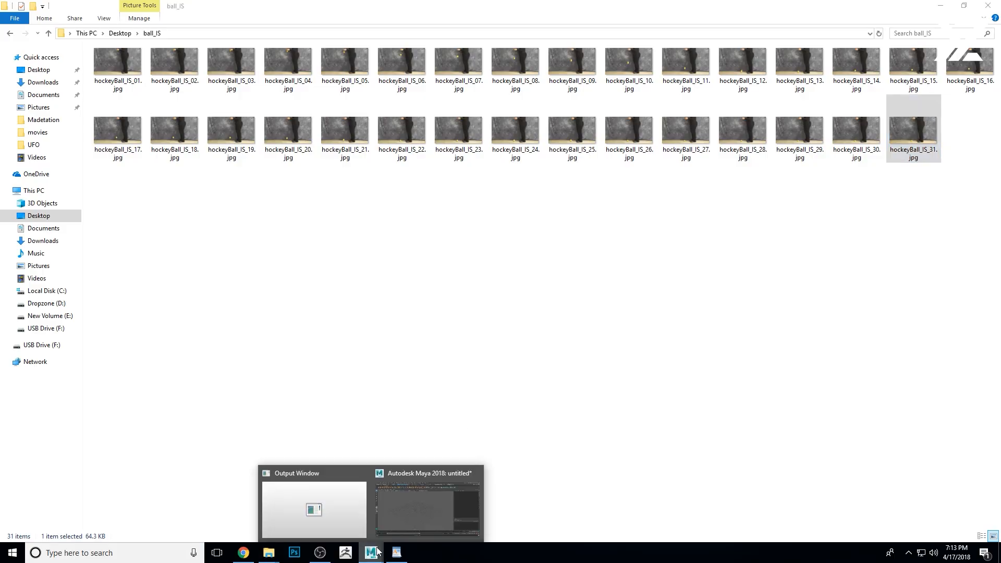
left_click(436, 510)
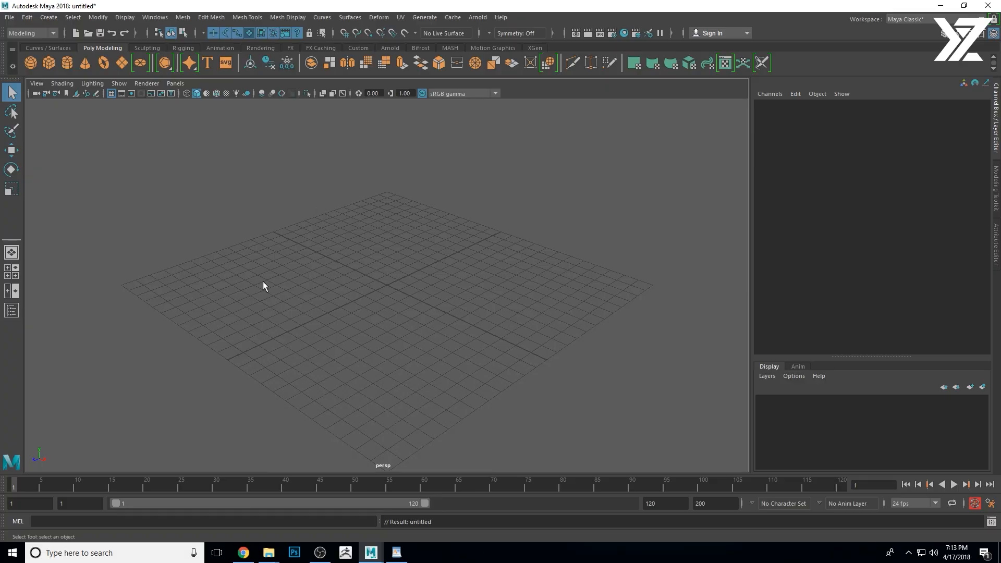
left_click_drag(511, 7, 488, 1)
left_click(990, 503)
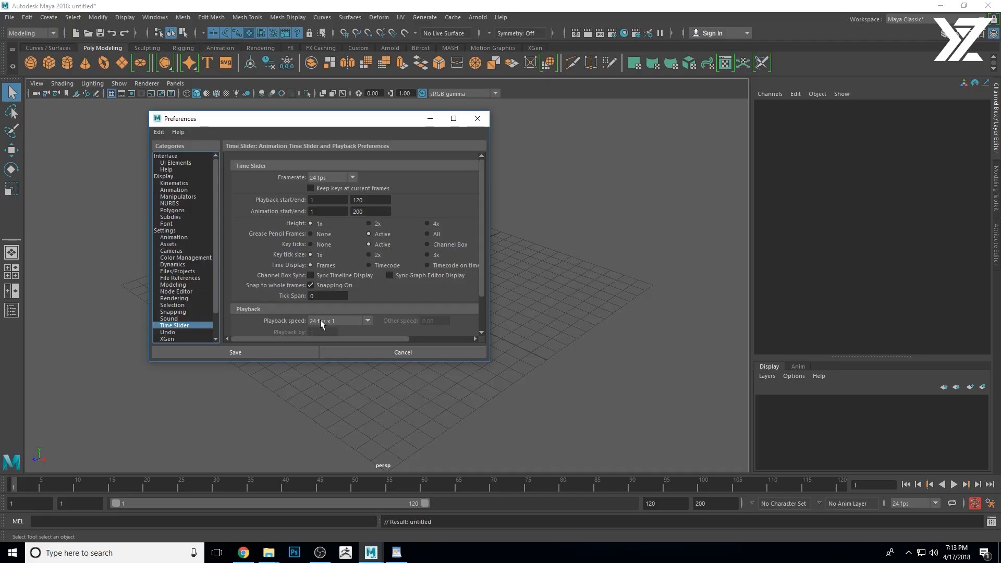
left_click(177, 238)
left_click(166, 230)
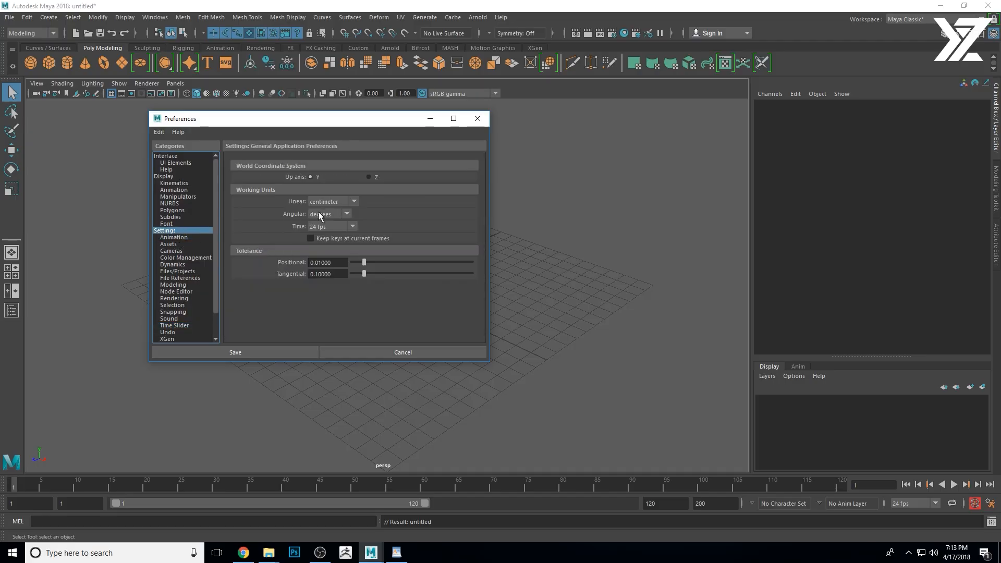
left_click(332, 224)
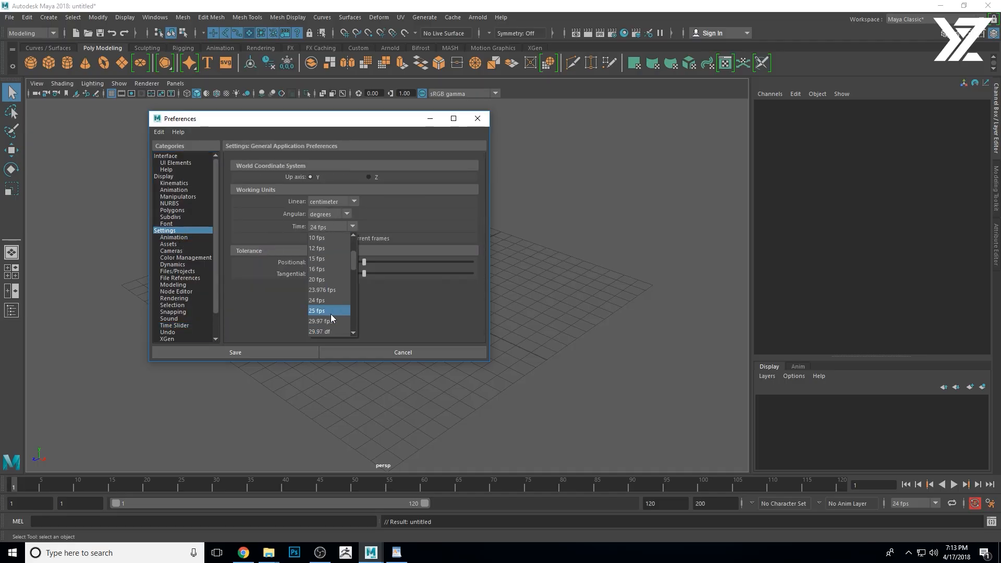
left_click(330, 315)
left_click(282, 355)
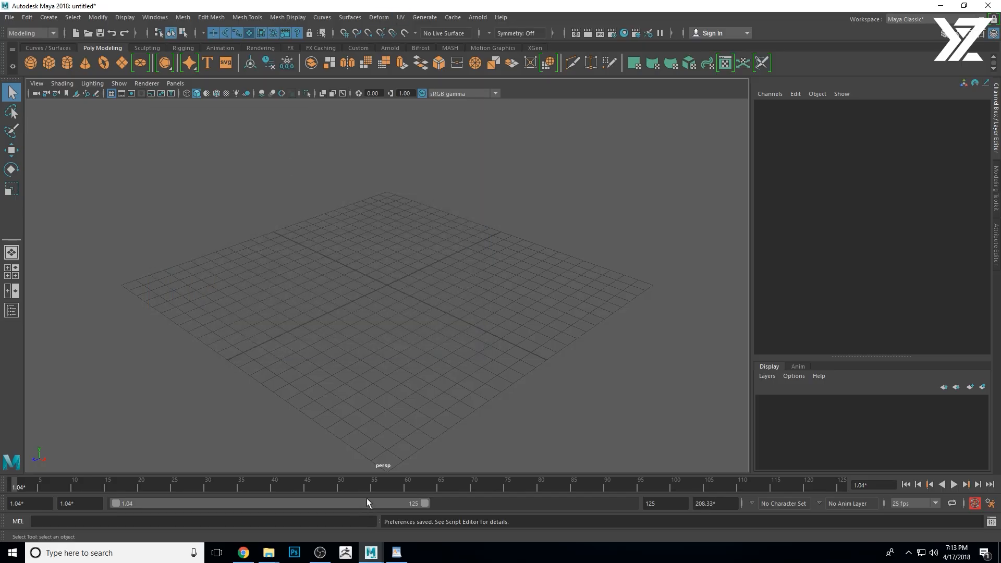
Switch to Chrome and open Copy of Animation Checklist for shots from the mvrk lair animation 3rd batch folder
left_click(243, 553)
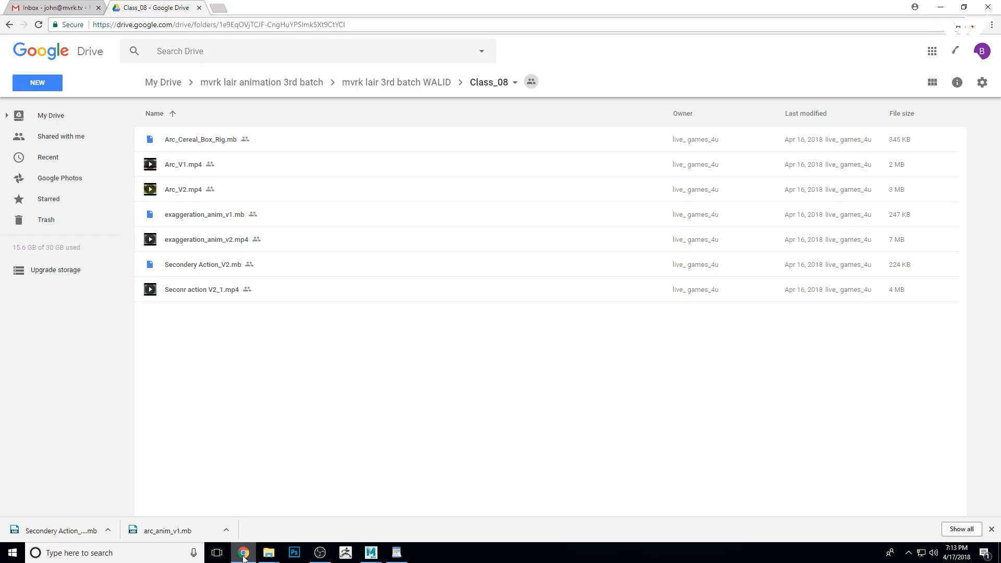
left_click(239, 87)
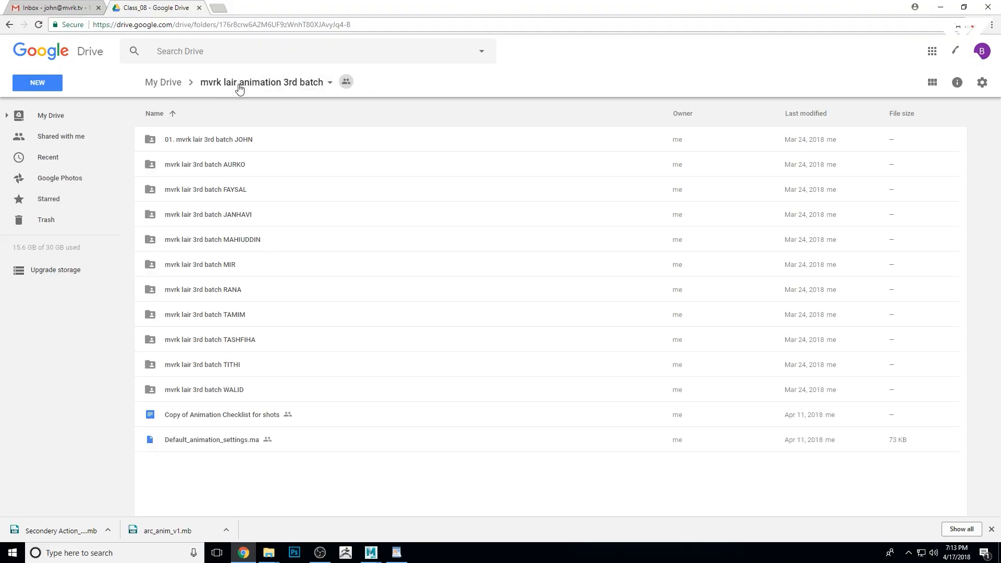
left_click(209, 443)
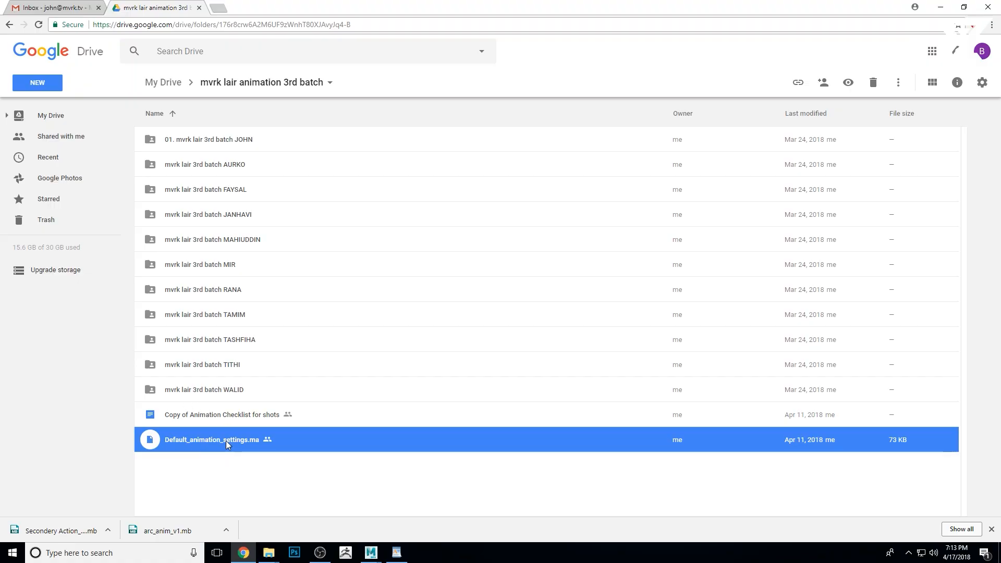
left_click(225, 416)
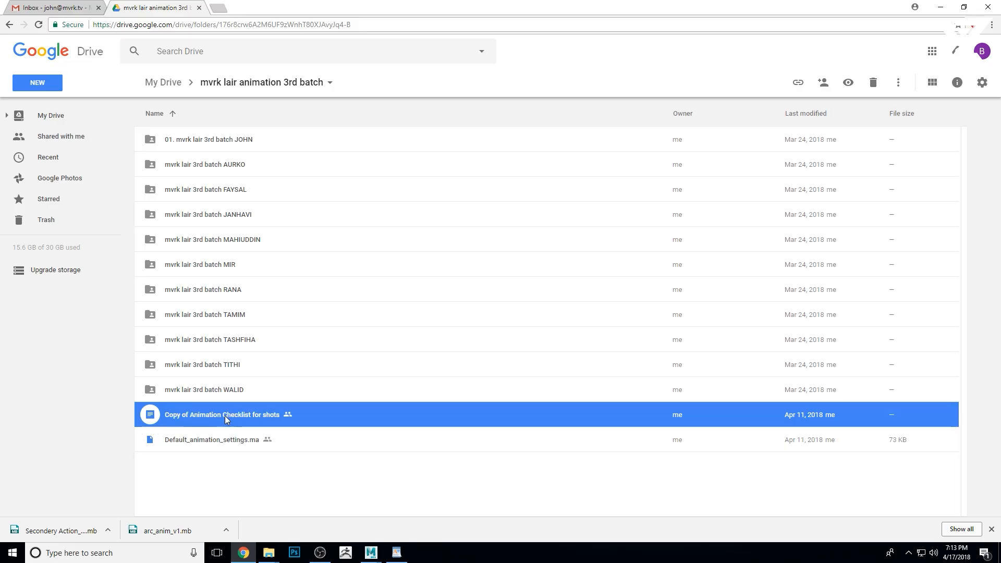
double_click(240, 412)
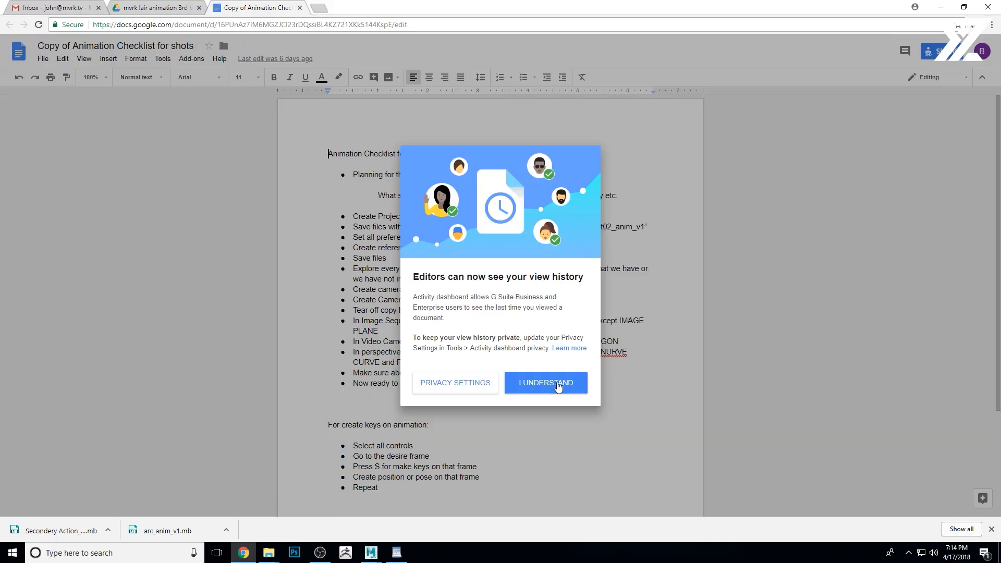
left_click(557, 384)
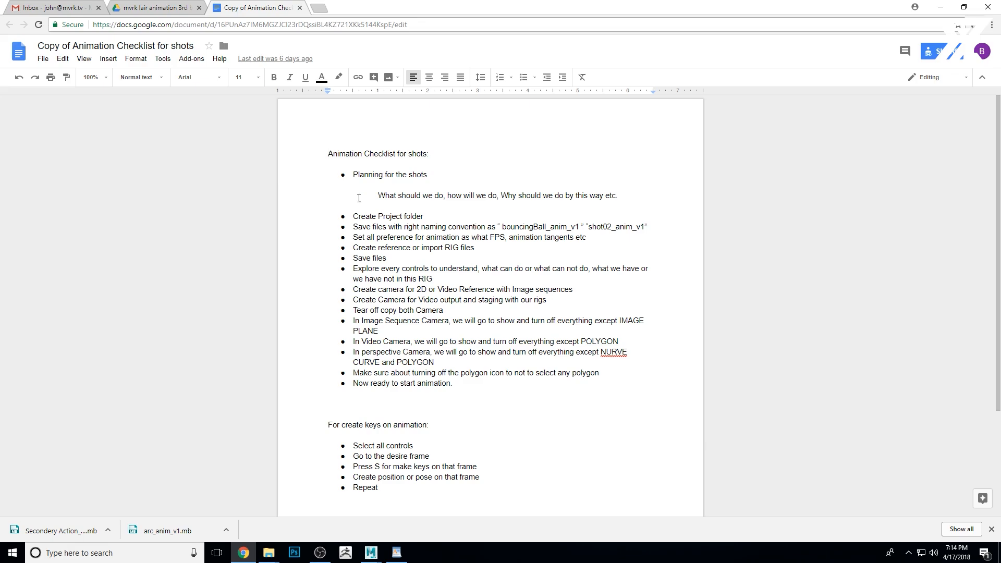
Review the animation checklist for shots, close the document and return to Maya
scroll(503, 337, "down", 3)
scroll(503, 337, "up", 3)
left_click_drag(358, 153, 437, 151)
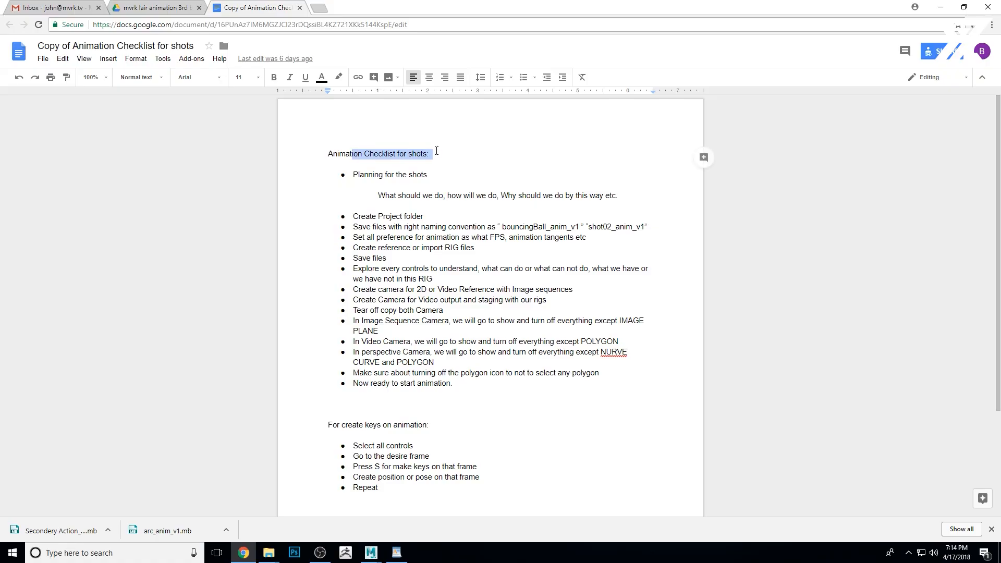
left_click(479, 160)
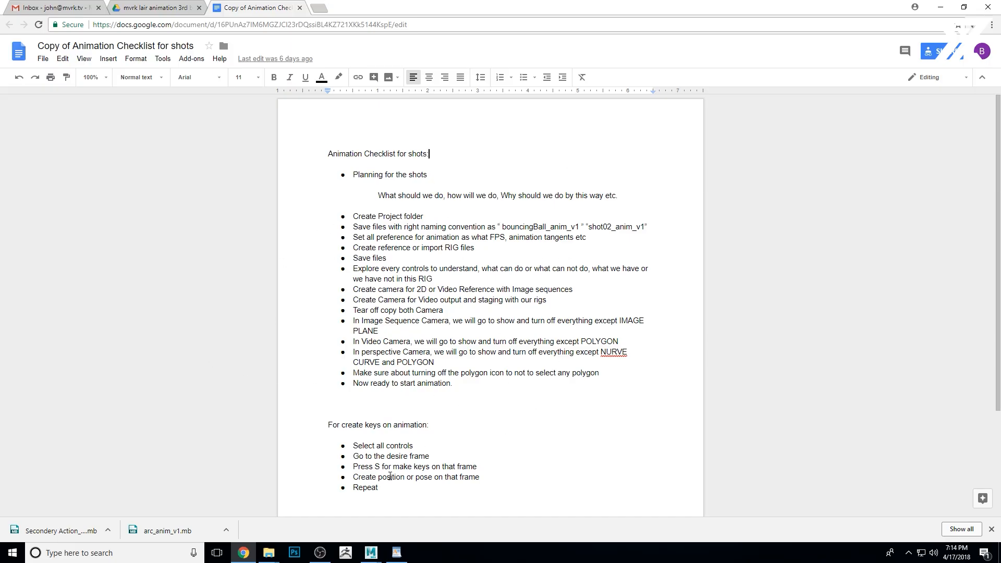
left_click(300, 7)
left_click(941, 7)
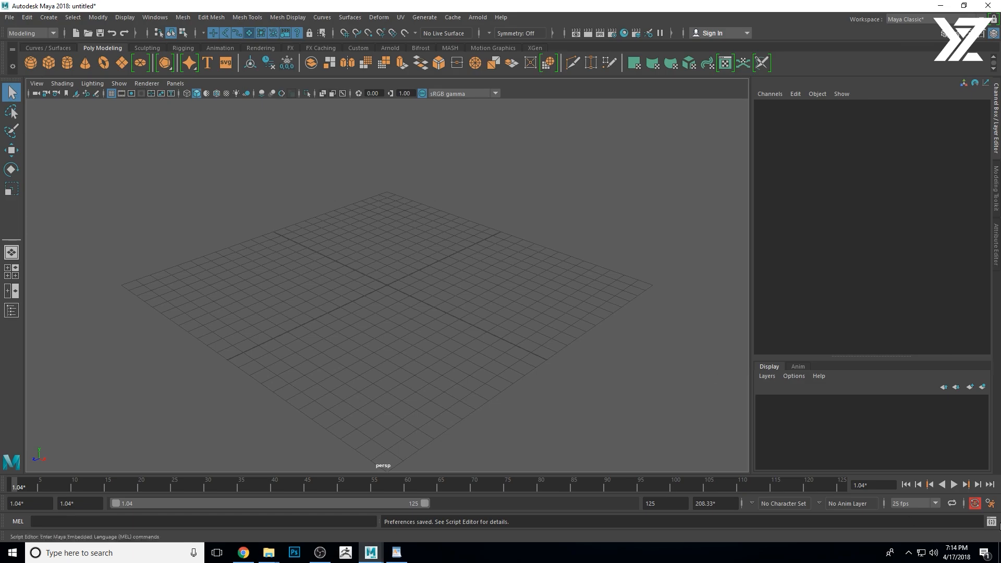
left_click(9, 18)
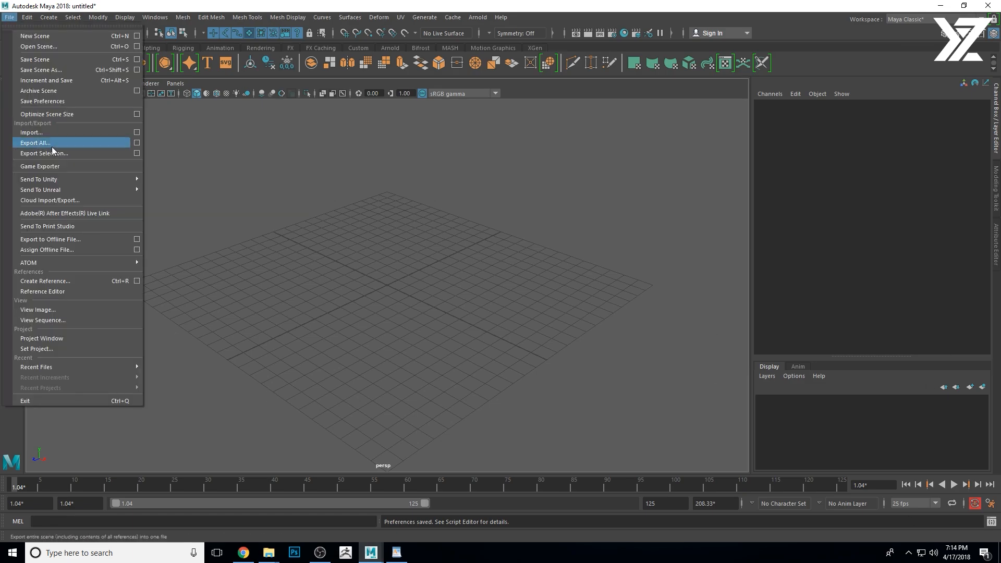
left_click(21, 4)
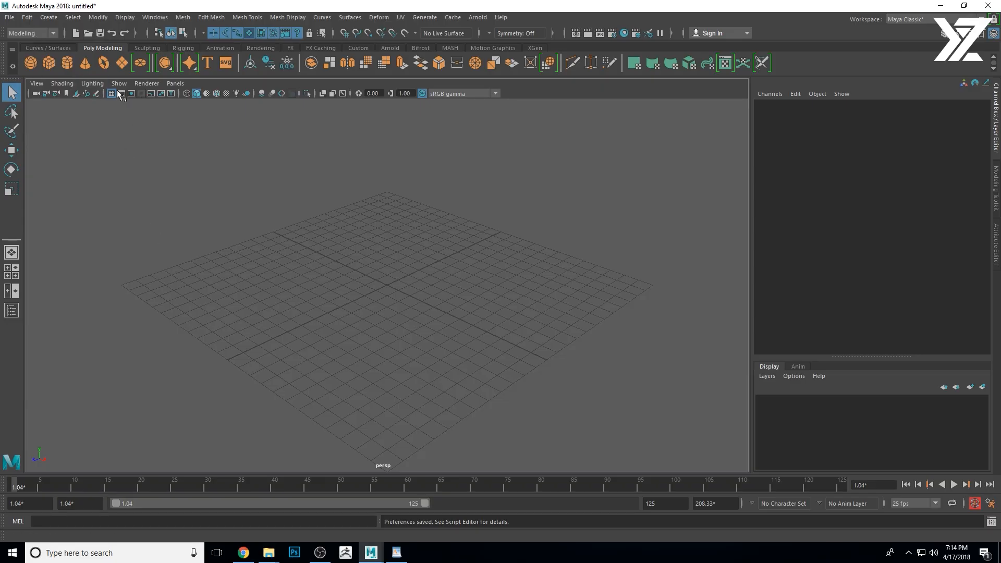
Create a camera and a polygon sphere at the centre of the grid
left_click(50, 18)
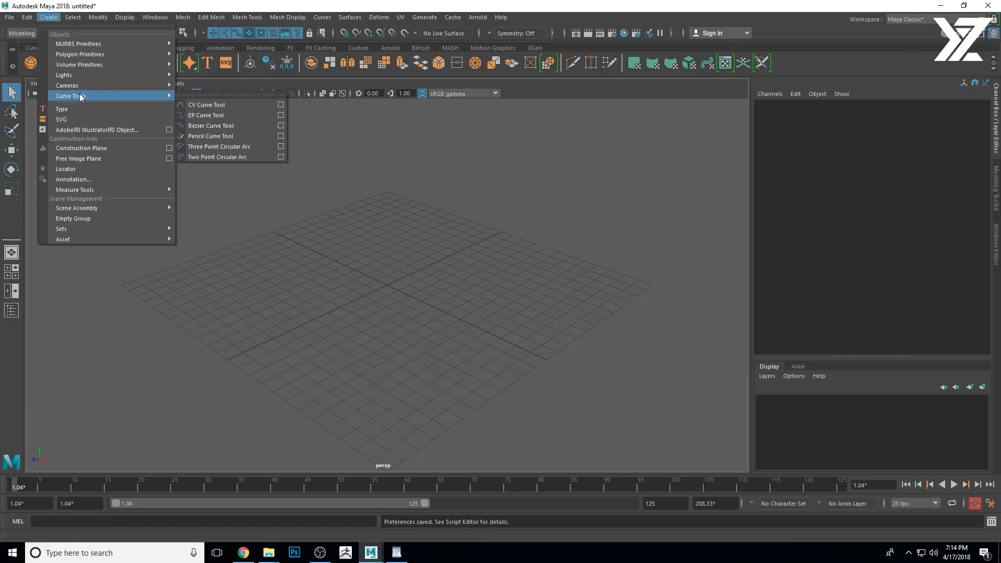
mouse_move(85, 86)
left_click(207, 96)
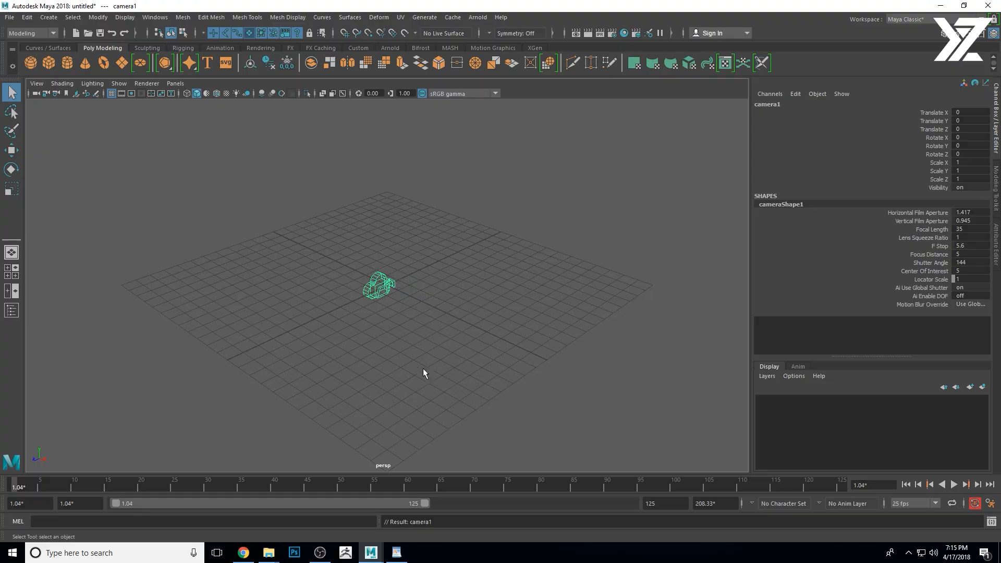
left_click_drag(424, 373, 477, 349, "alt")
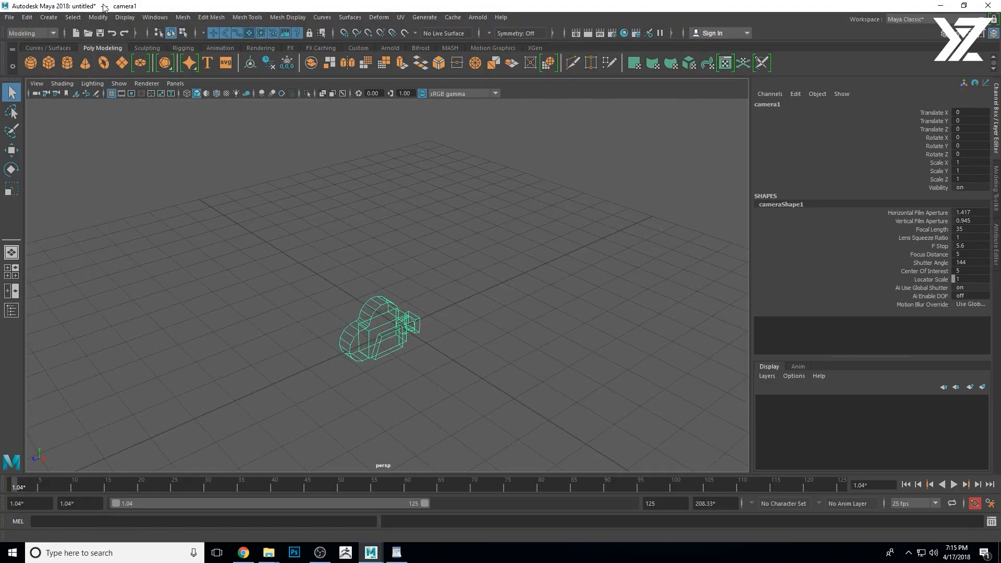
left_click(24, 66)
Move the camera away from the sphere along Z to about 12.7 and look through it
key("w")
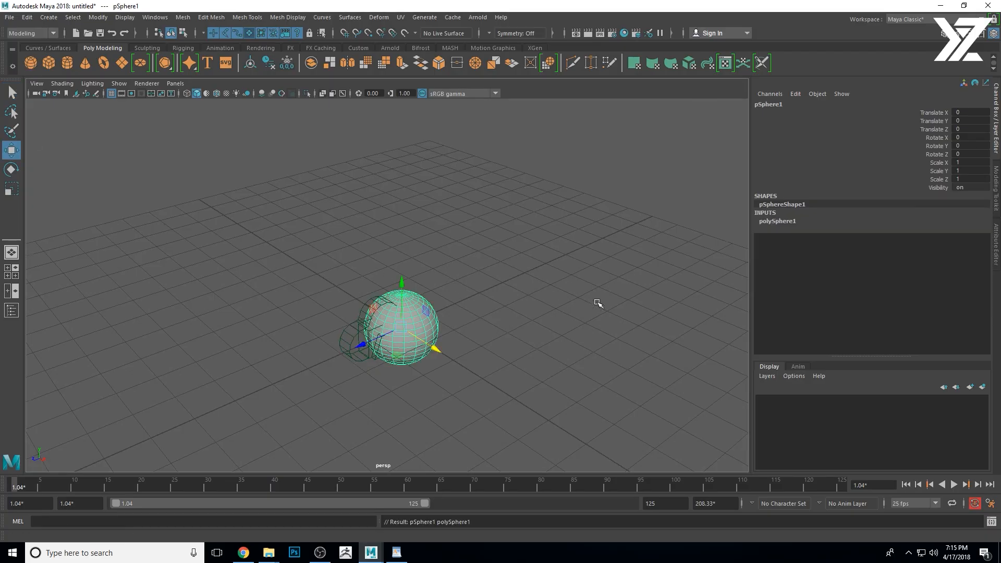
left_click_drag(597, 304, 532, 300, "alt")
left_click(401, 293)
left_click_drag(405, 304, 659, 288)
left_click(175, 84)
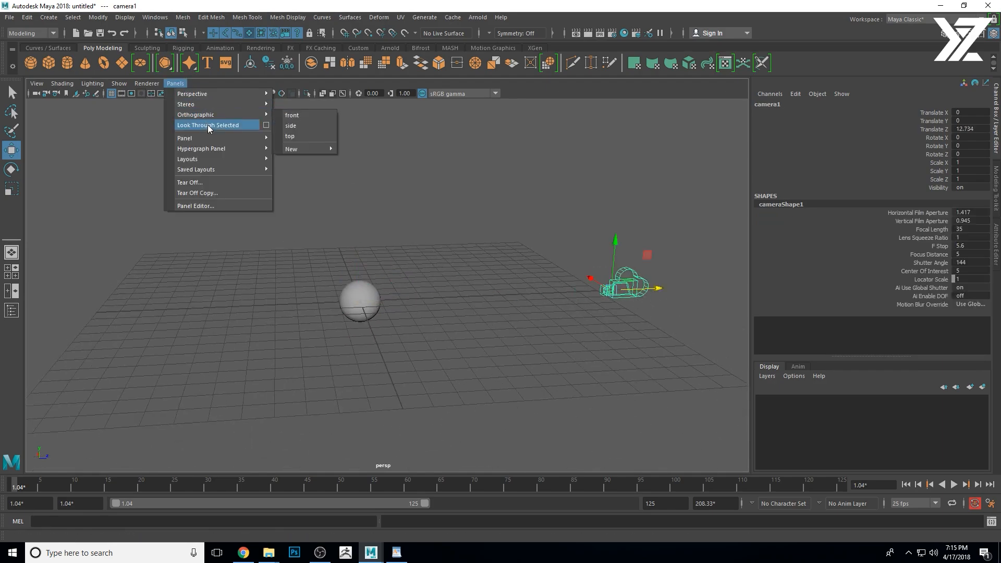
left_click(227, 125)
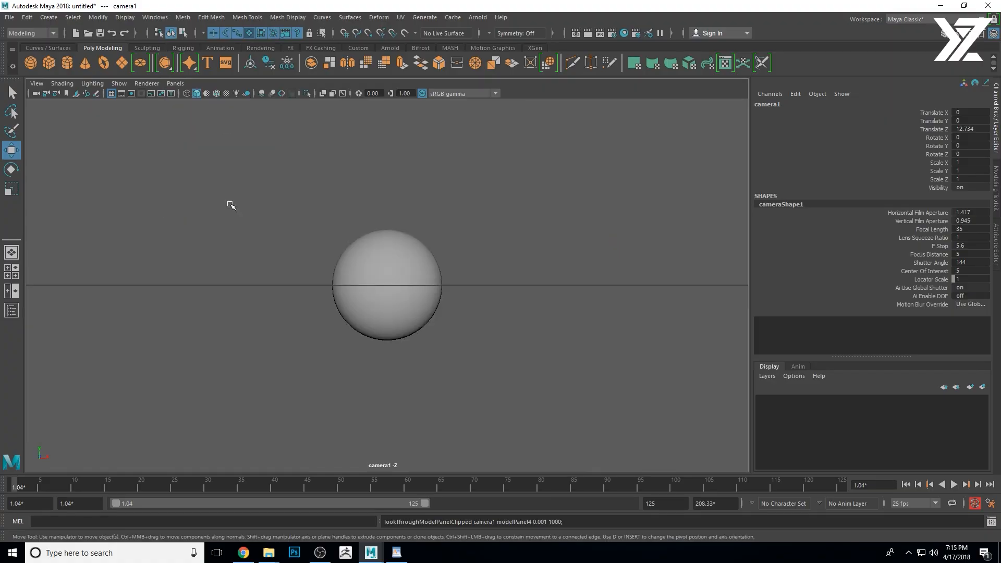
Pull the camera back to about 67 along Z, tilt it so the grid sits low in frame, and show the resolution gate
scroll(297, 291, "down", 10)
left_click_drag(563, 282, 519, 347, "alt")
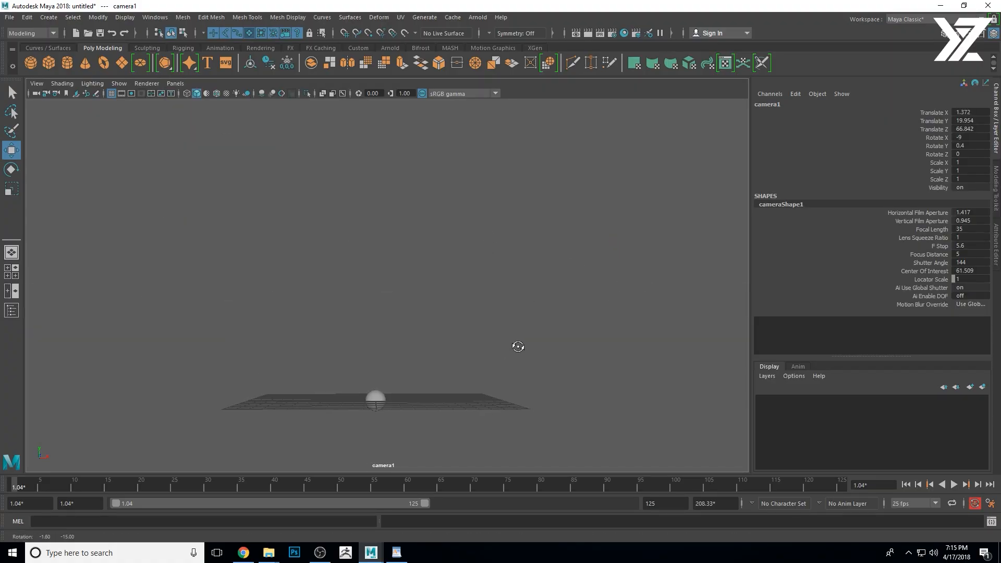
left_click(132, 94)
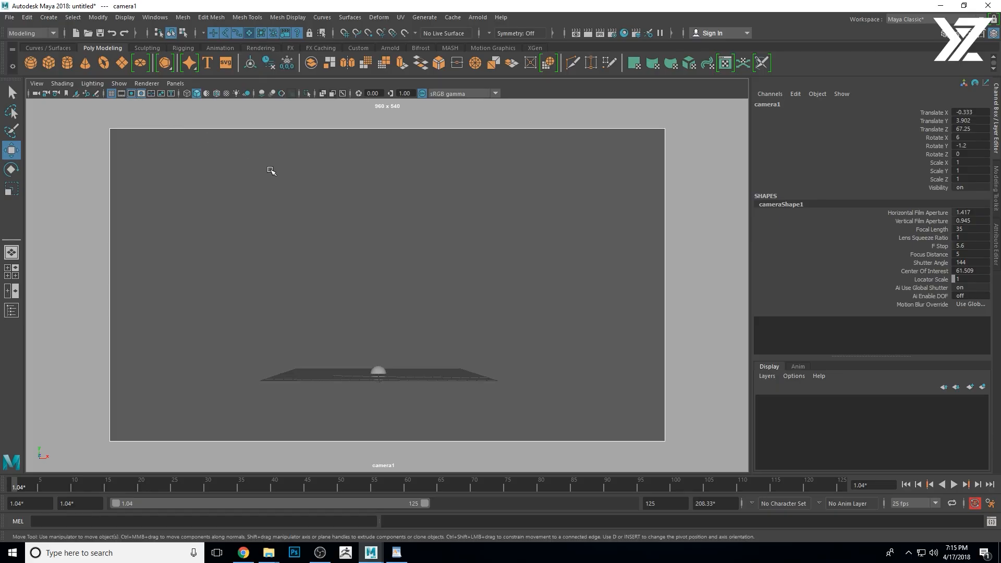
Tear off a copy of the camera1 view as a small floating window and switch the main viewport to persp
left_click(176, 83)
left_click(222, 192)
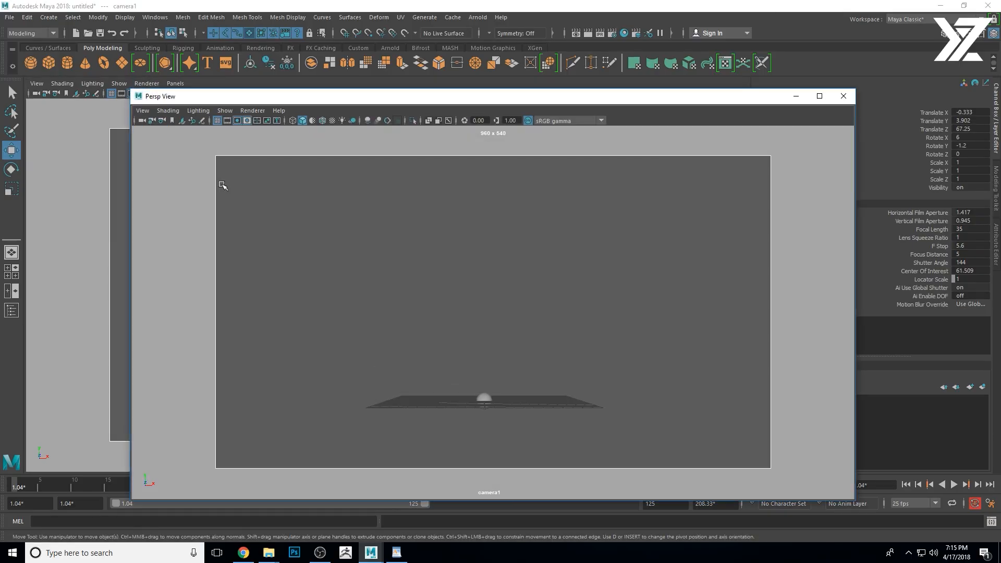
left_click_drag(136, 89, 614, 309)
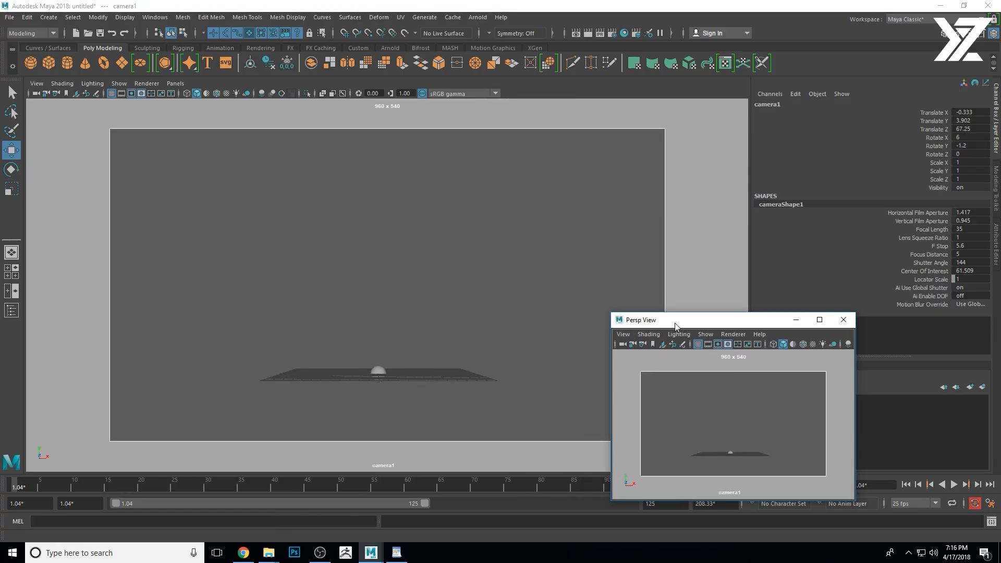
left_click_drag(708, 326, 678, 150)
left_click(176, 83)
mouse_move(190, 94)
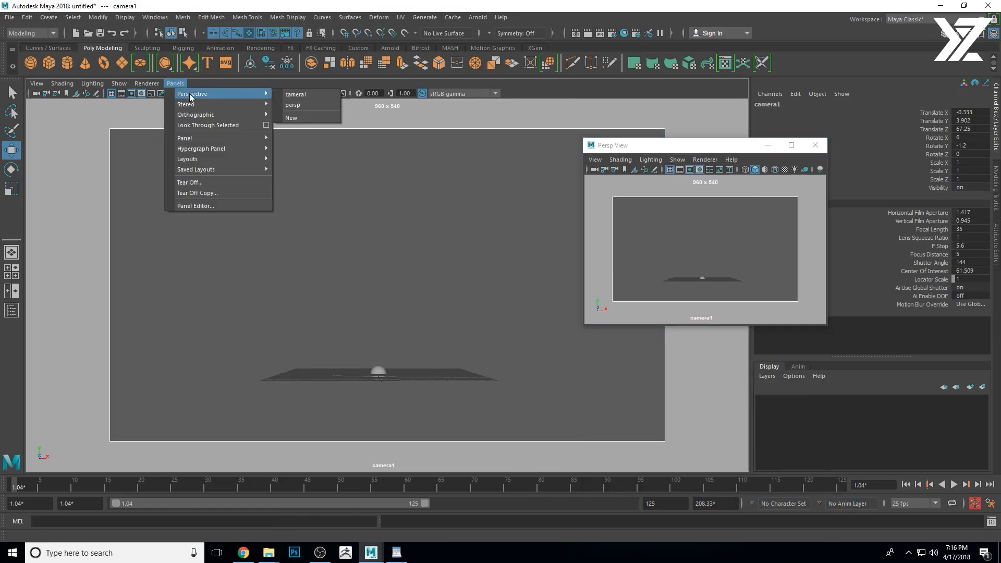
left_click(293, 105)
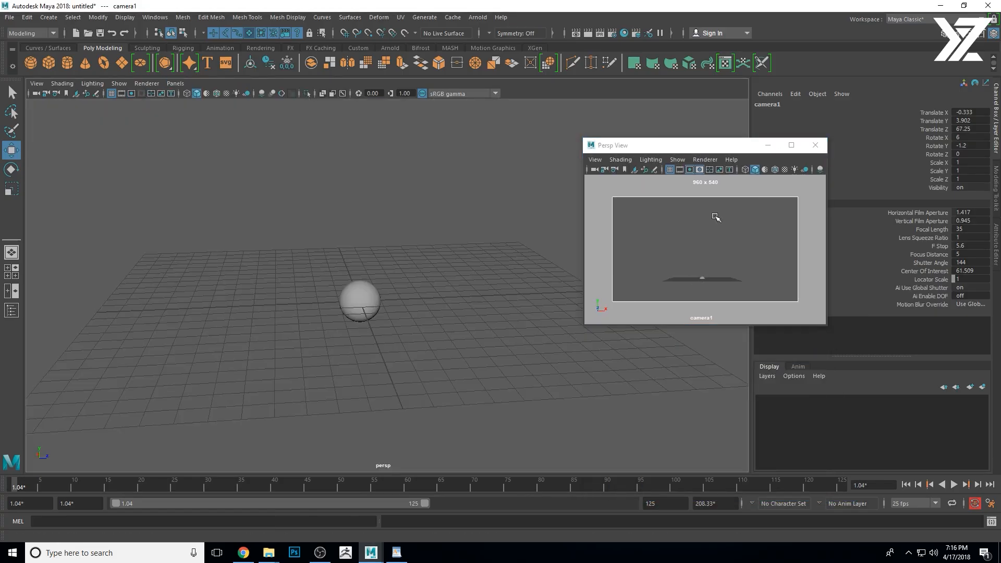
Pan camera1 so the grid sits lower in frame, and raise the sphere to about 1.003 in Y to rest on the grid
middle_click_drag(719, 268, 719, 291, "alt")
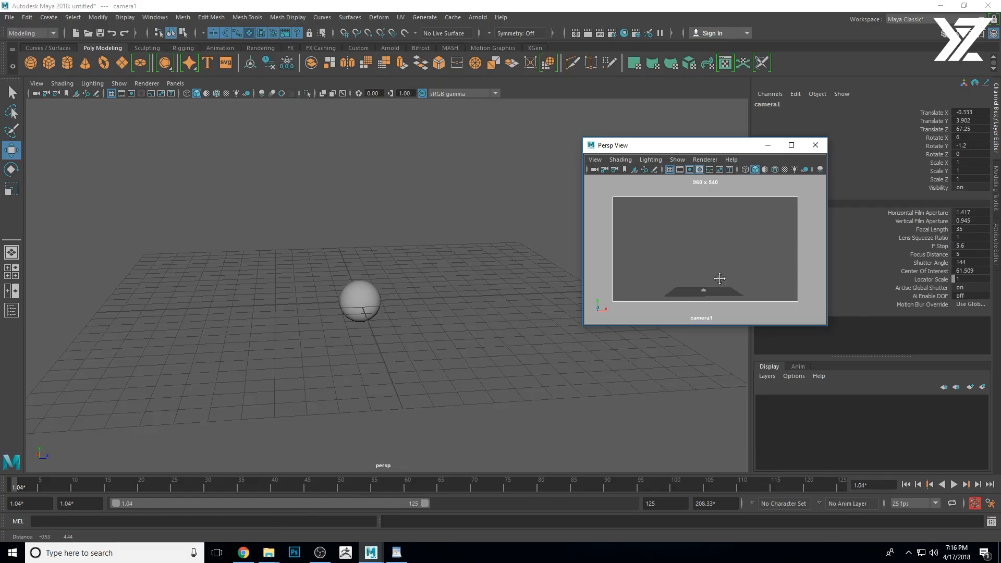
left_click(360, 293)
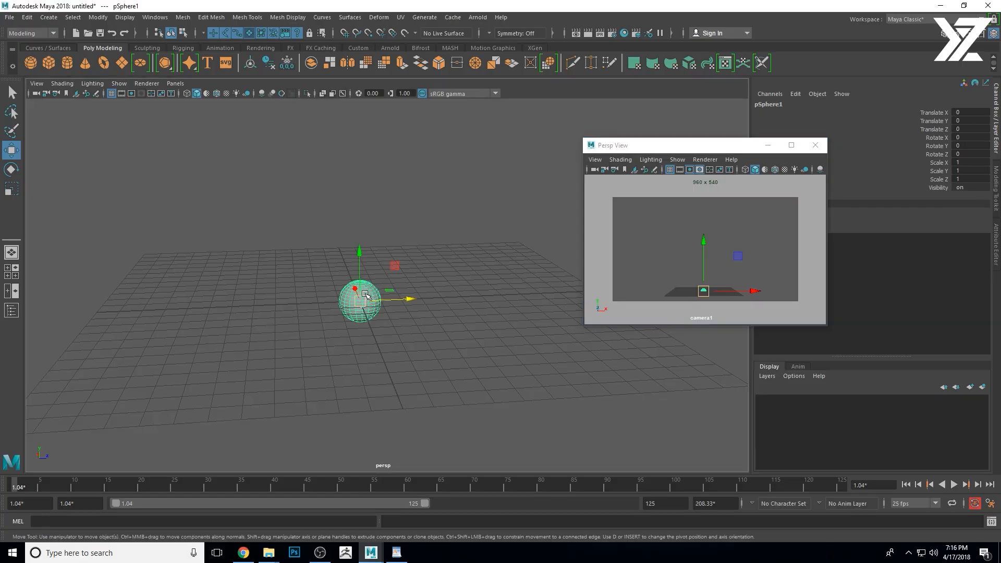
left_click_drag(358, 270, 366, 250)
left_click_drag(392, 276, 364, 247, "alt")
Lock camera1 in the floating view against movement and deselect the sphere
middle_click(650, 292)
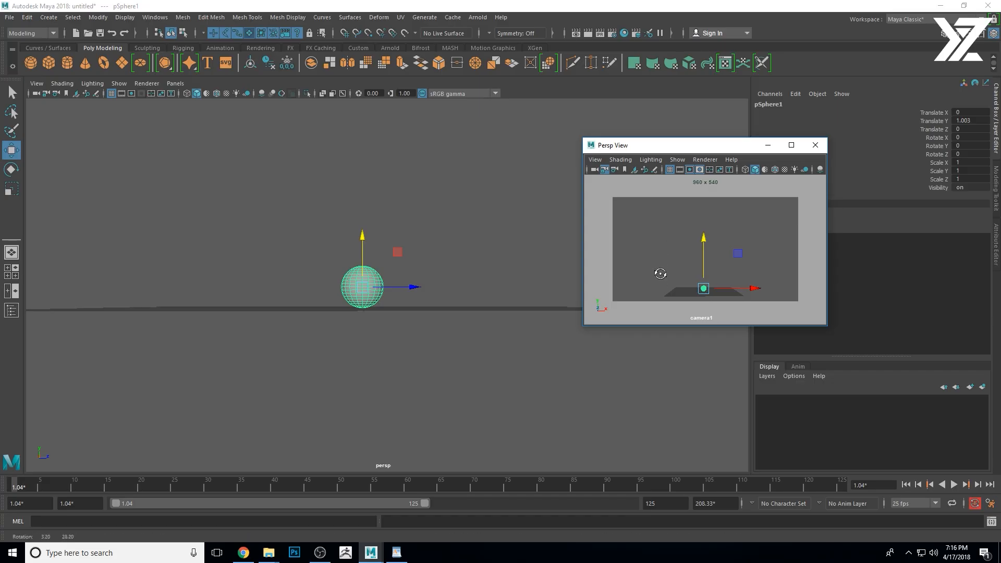
left_click(280, 201)
left_click_drag(451, 313, 365, 318, "alt")
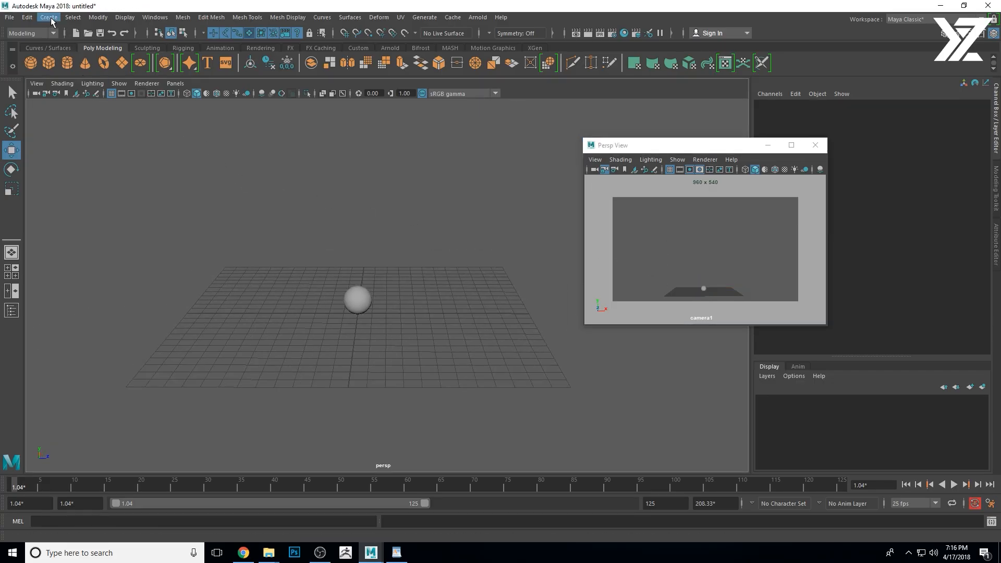
Create a second camera at the origin and look through it in the main viewport
left_click(49, 17)
mouse_move(87, 87)
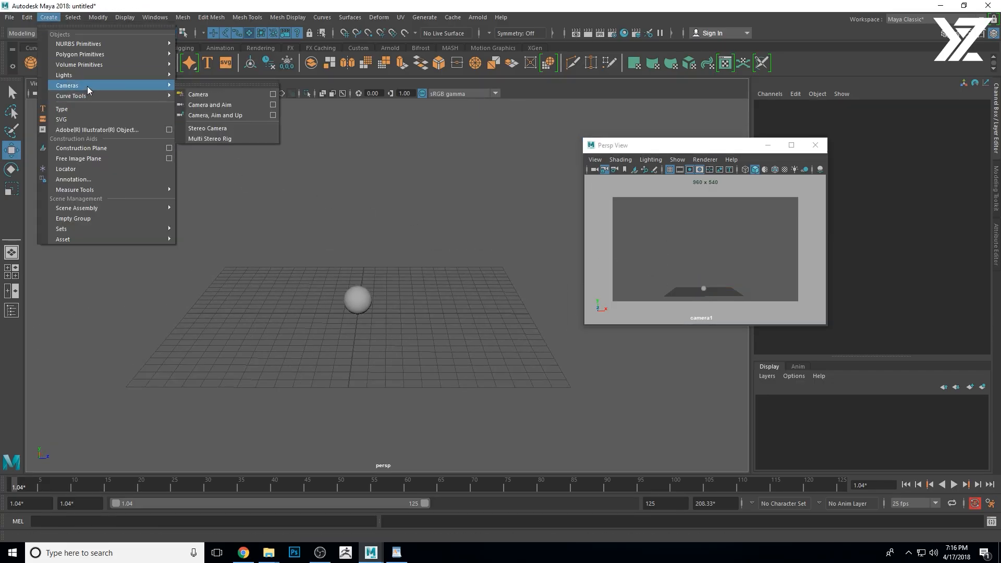
left_click(220, 93)
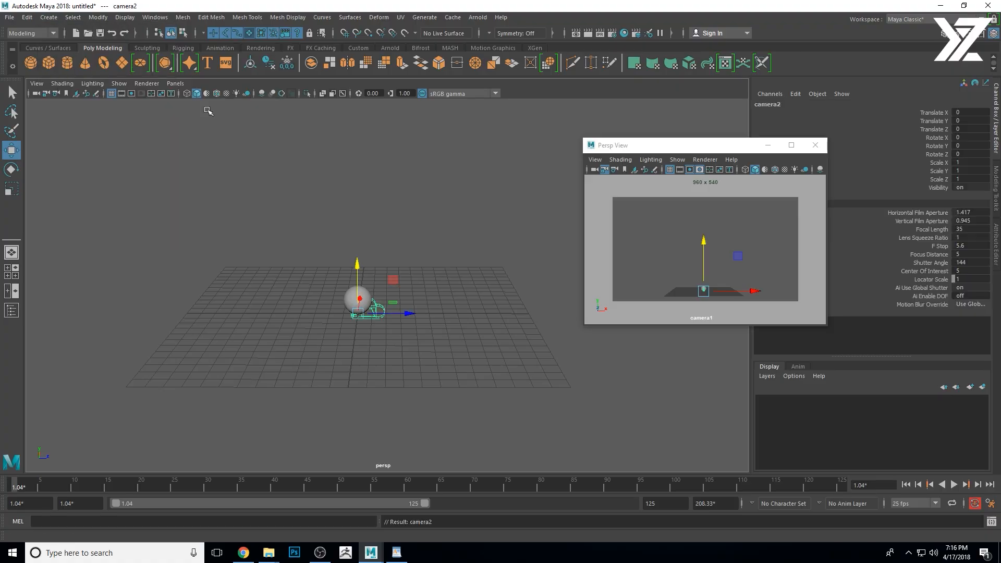
left_click(176, 83)
left_click(213, 126)
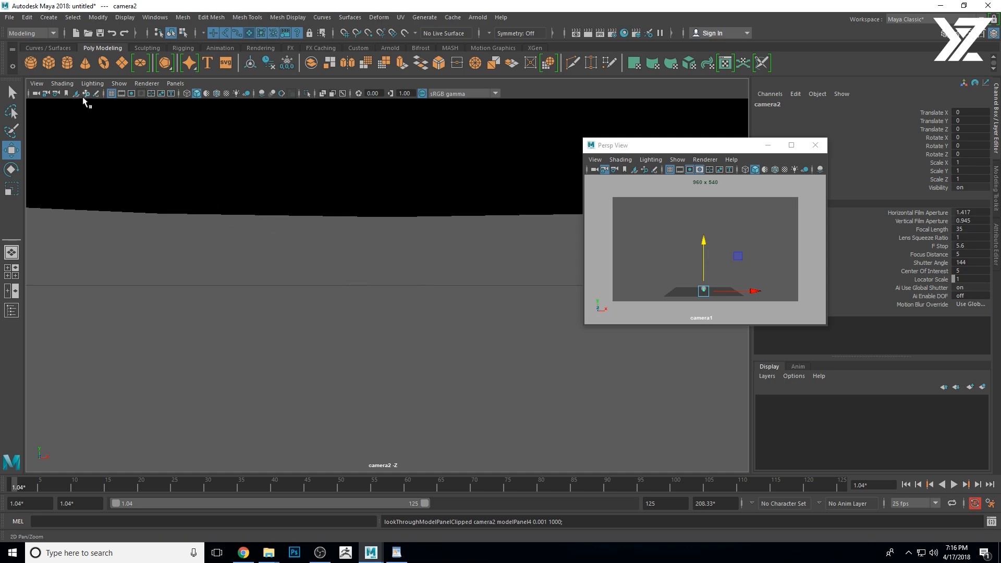
Hide all object types in the camera2 view and show only image planes
left_click(118, 84)
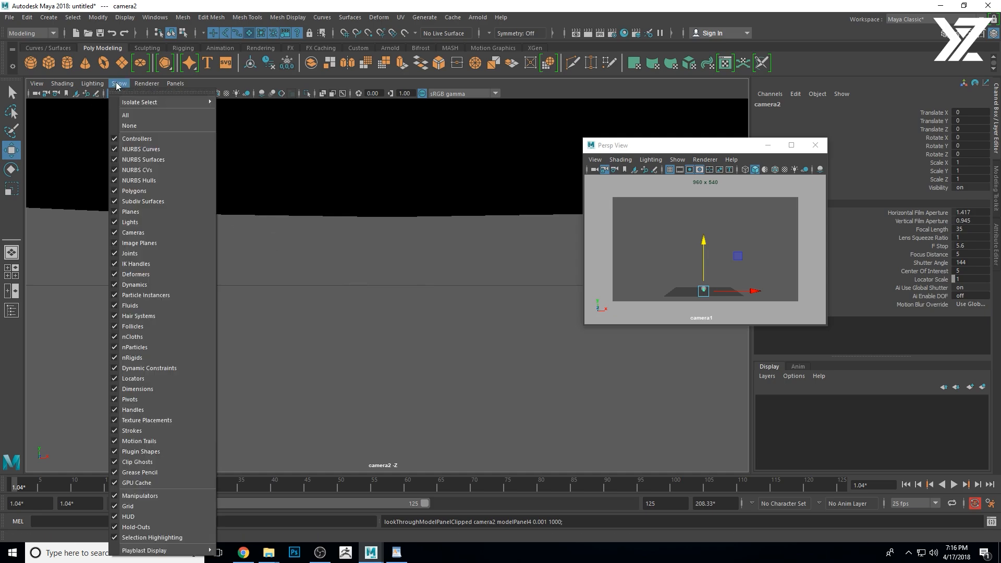
left_click(130, 126)
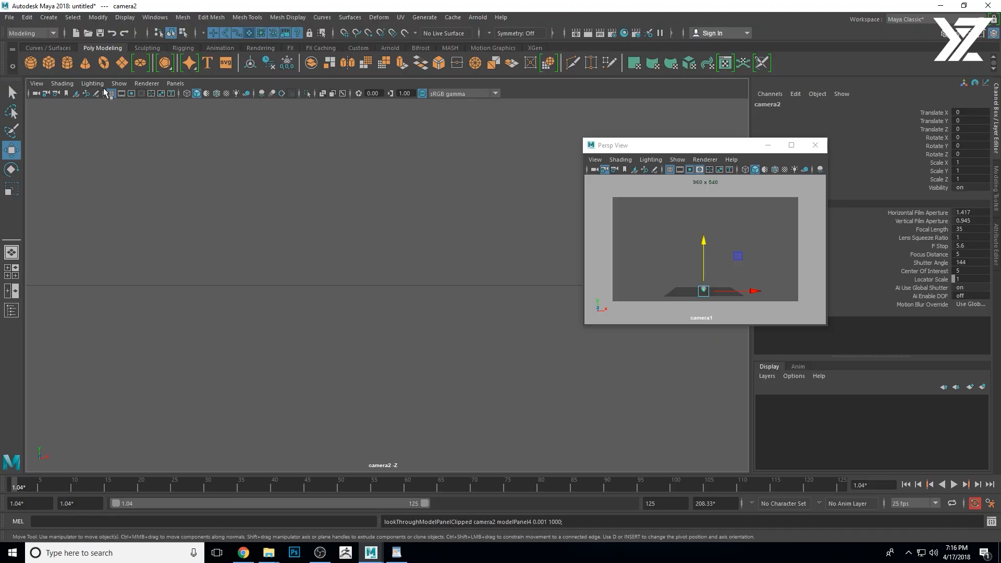
left_click(119, 83)
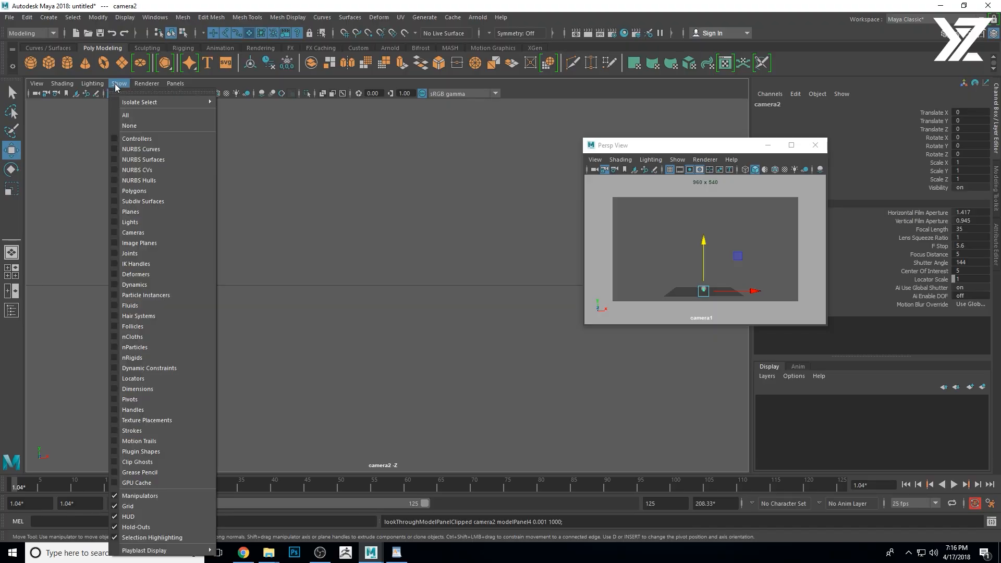
left_click(150, 244)
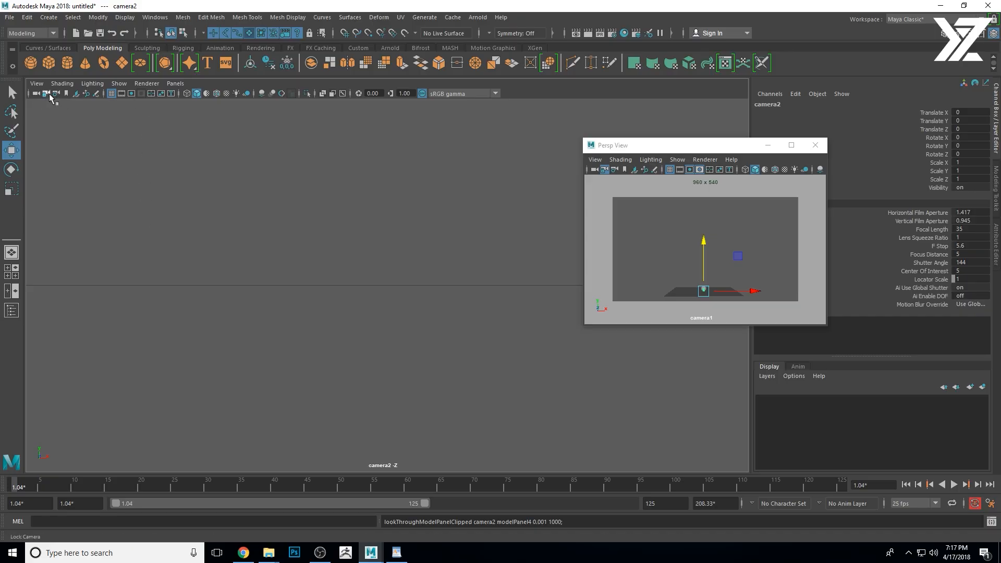
Add an image plane to camera2 using hockeyBall_IS_01.jpg from the ball_IS folder on the Desktop
left_click(76, 94)
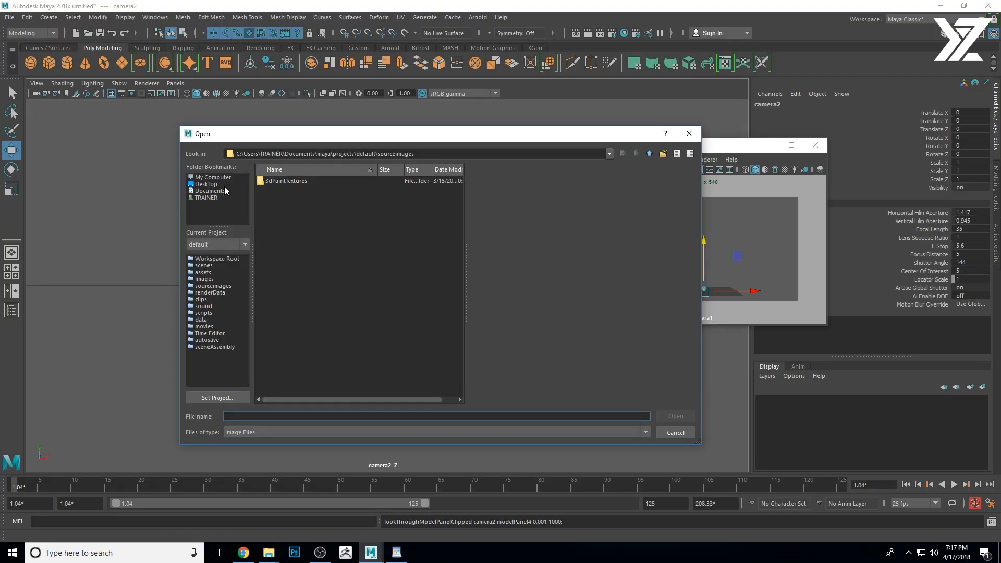
left_click(207, 184)
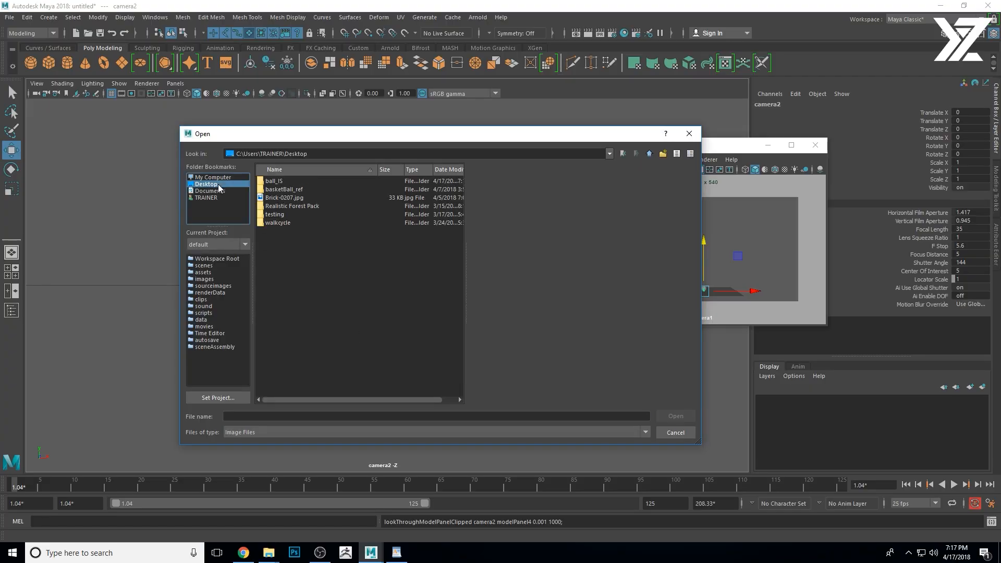
double_click(280, 181)
left_click(282, 181)
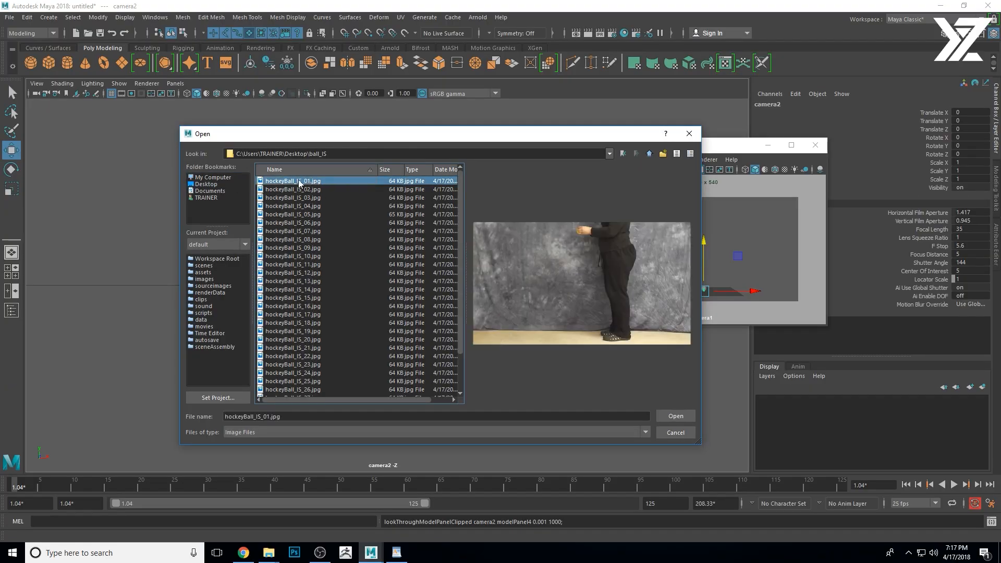
left_click(676, 416)
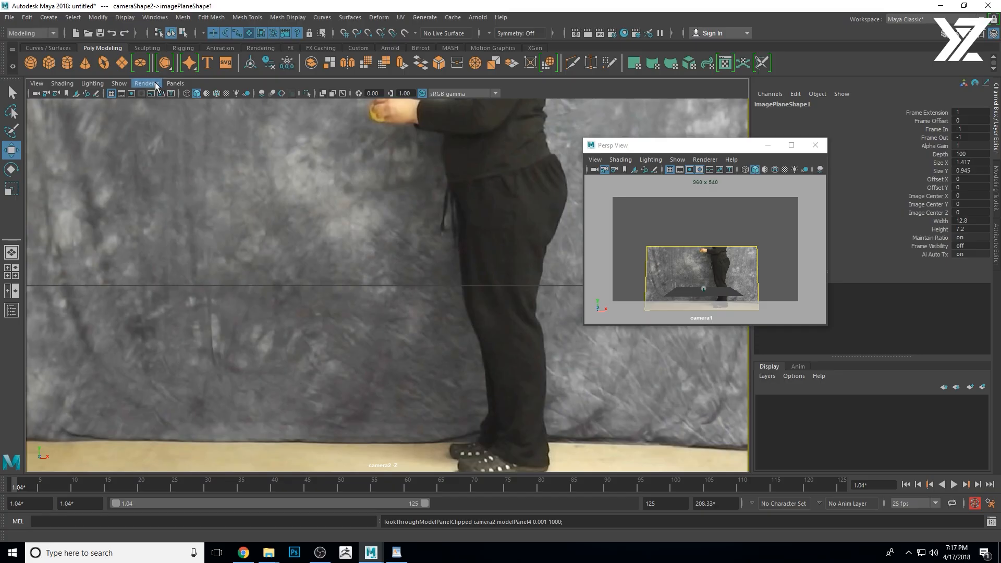
Tear off a copy of the camera2 reference view, shrink its window, and return the main viewport to persp
left_click(176, 83)
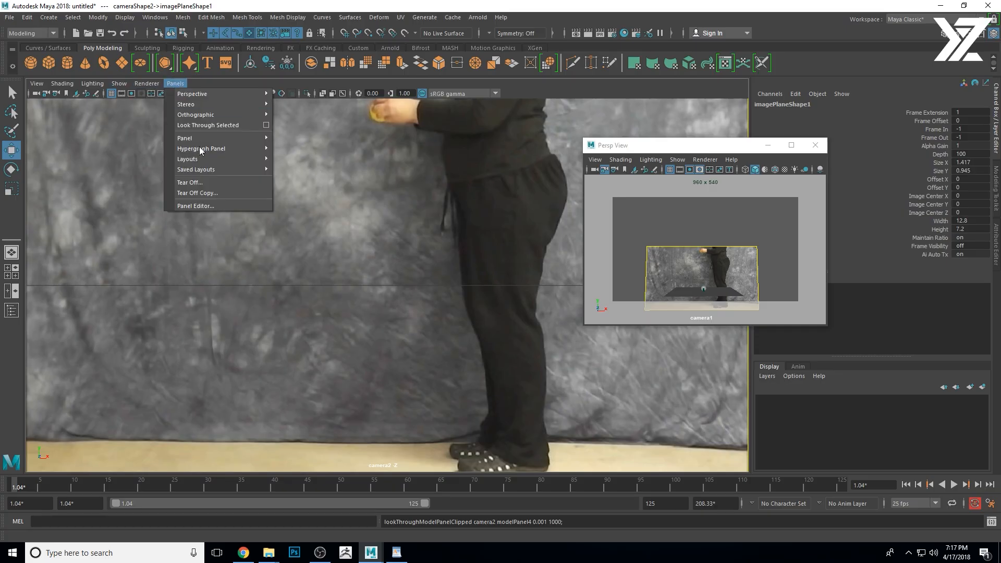
left_click(220, 193)
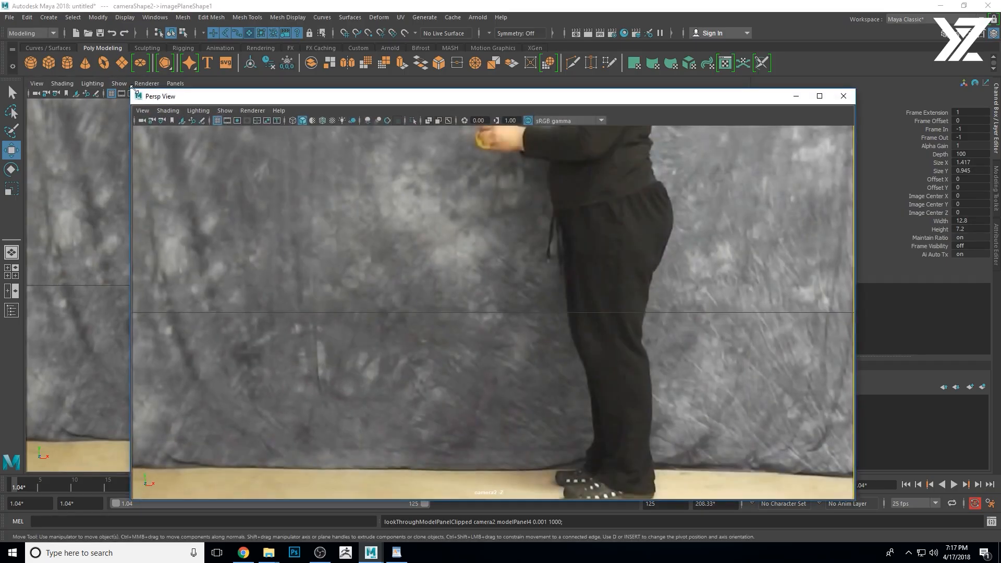
left_click_drag(134, 90, 635, 360)
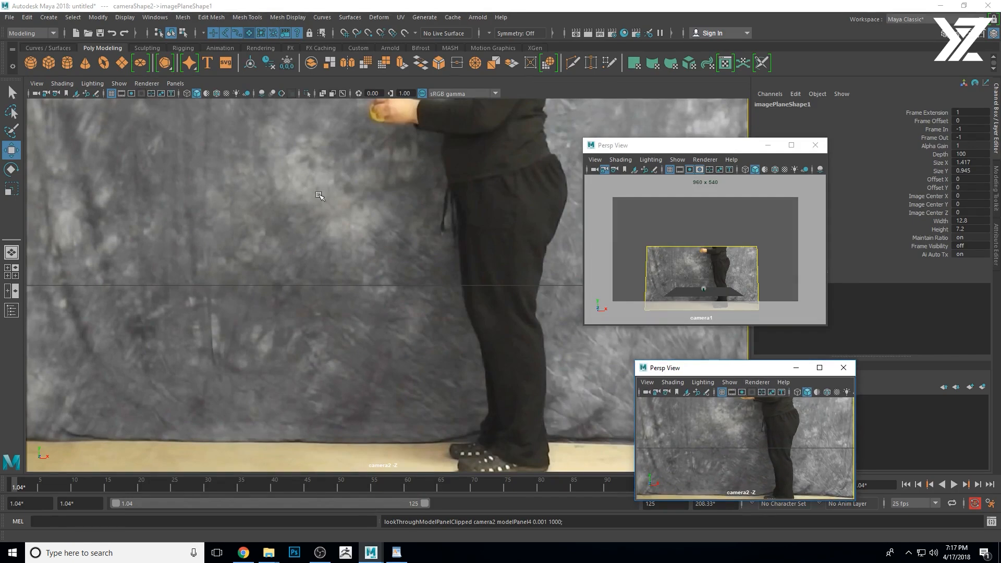
left_click(173, 84)
mouse_move(272, 96)
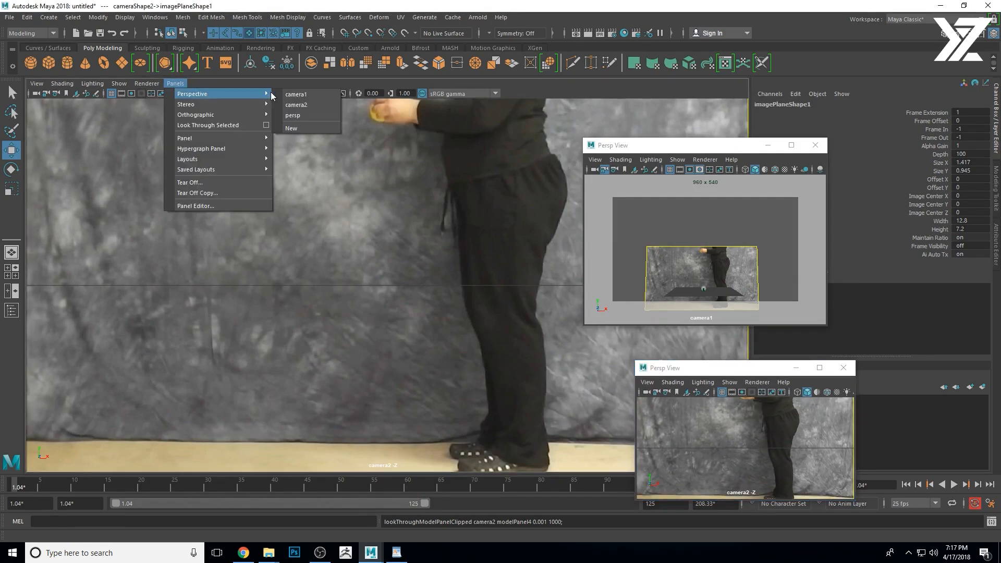
left_click(319, 116)
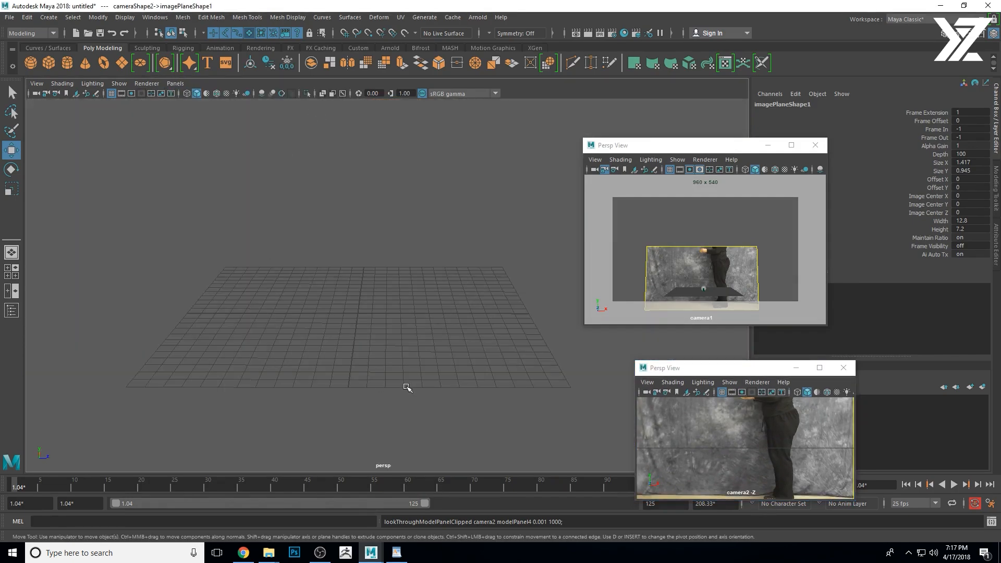
Show the resolution gate in the floating camera2 view, enlarge that window, and arrange both camera windows side by side
left_click_drag(715, 371, 140, 120)
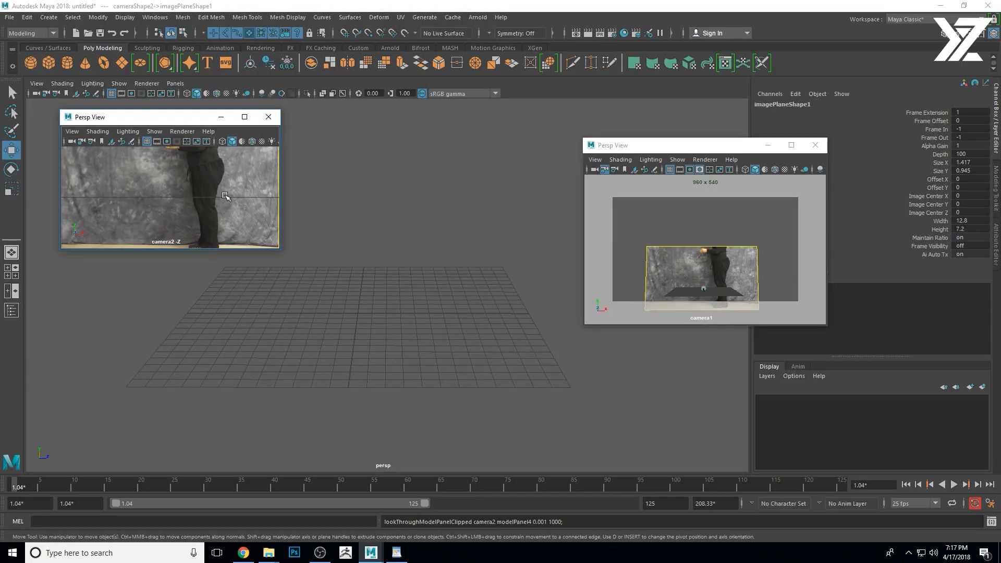
left_click(165, 143)
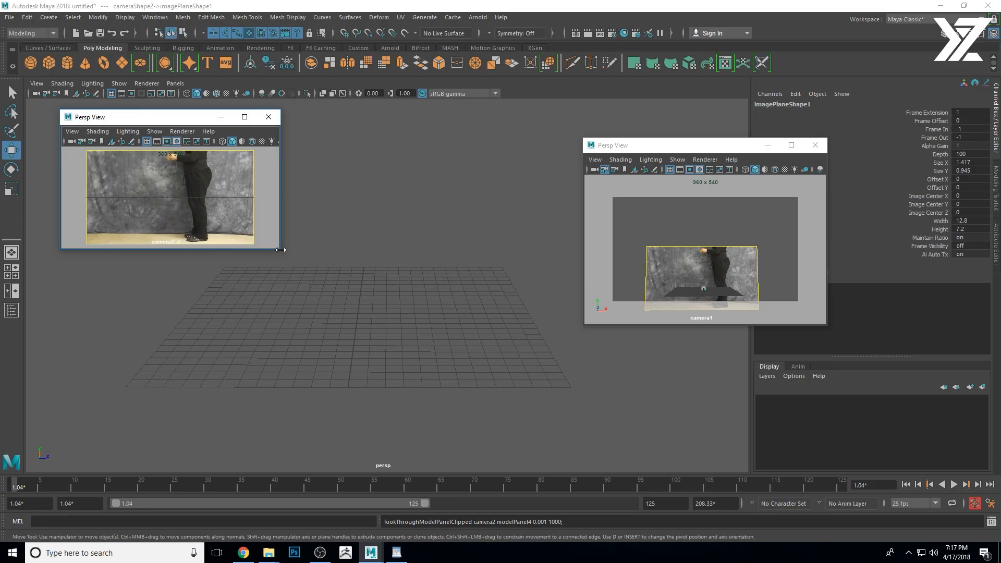
left_click_drag(281, 250, 277, 304)
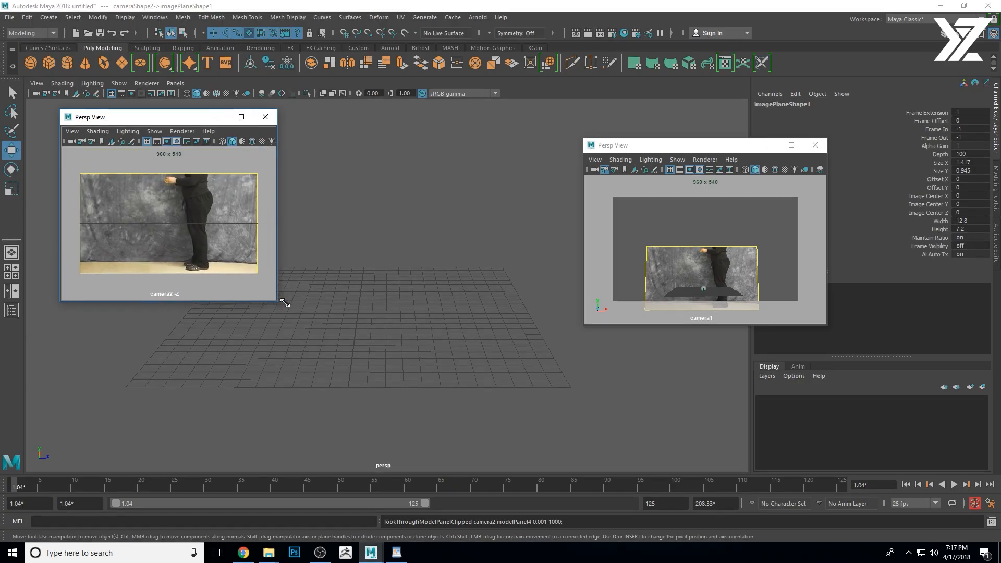
left_click_drag(119, 120, 203, 133)
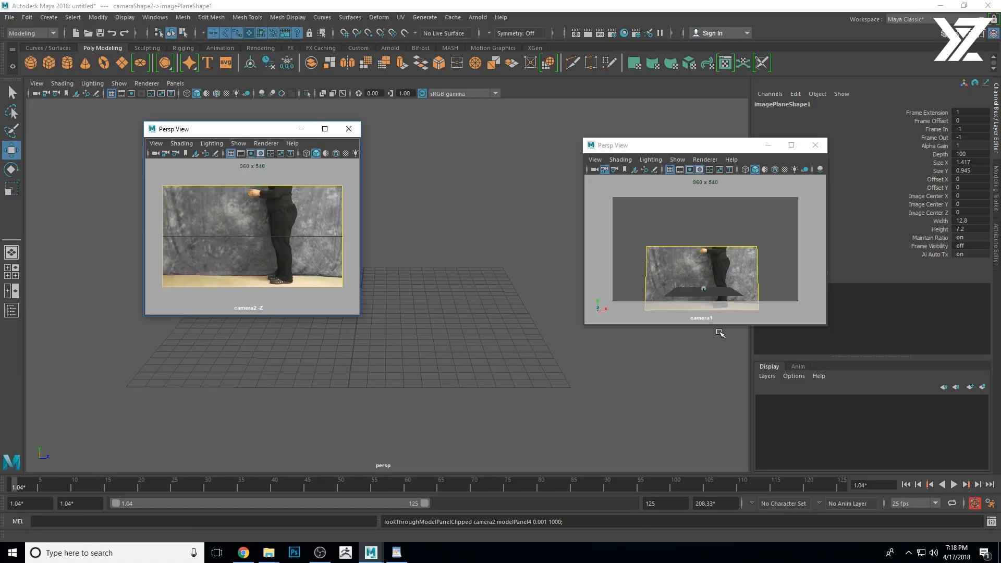
left_click_drag(677, 147, 549, 144)
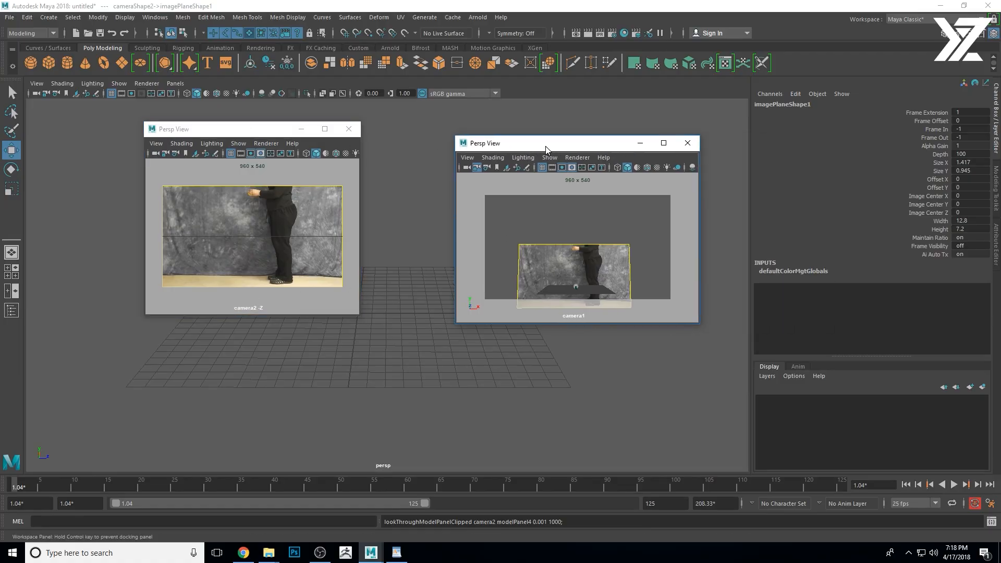
Select camera1 from its floating view and rename it renderCam
left_click(467, 168)
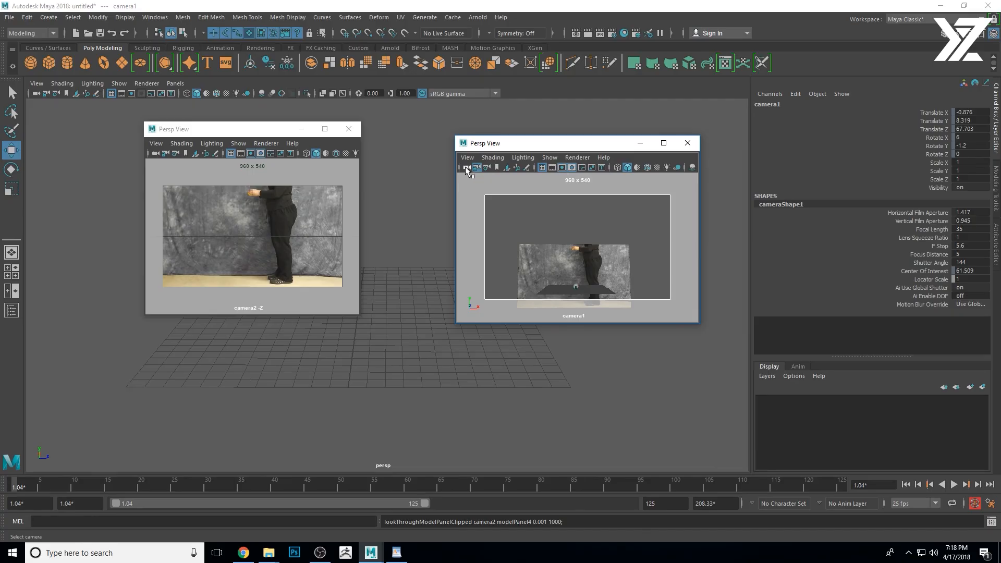
left_click(770, 103)
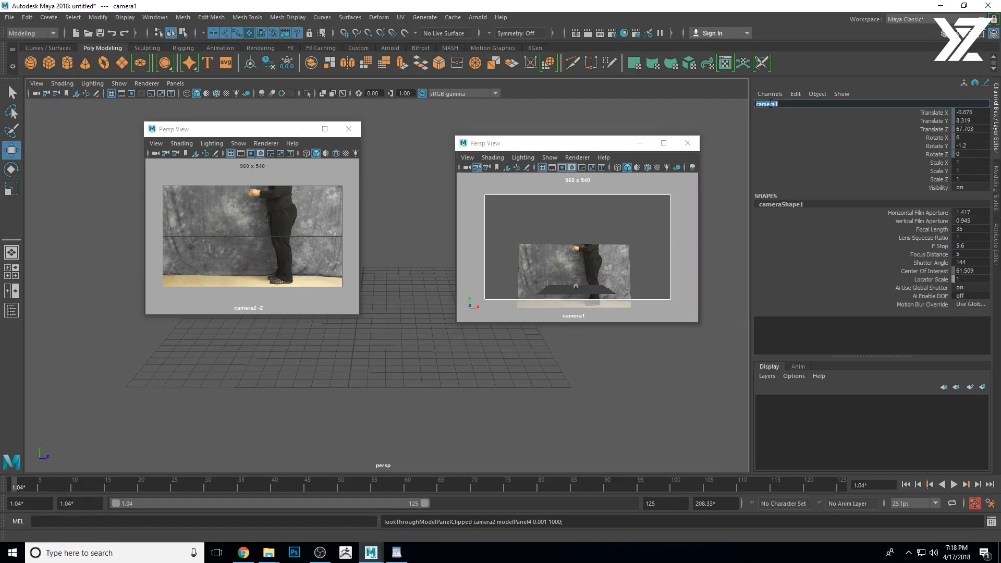
type("rel")
key("Return")
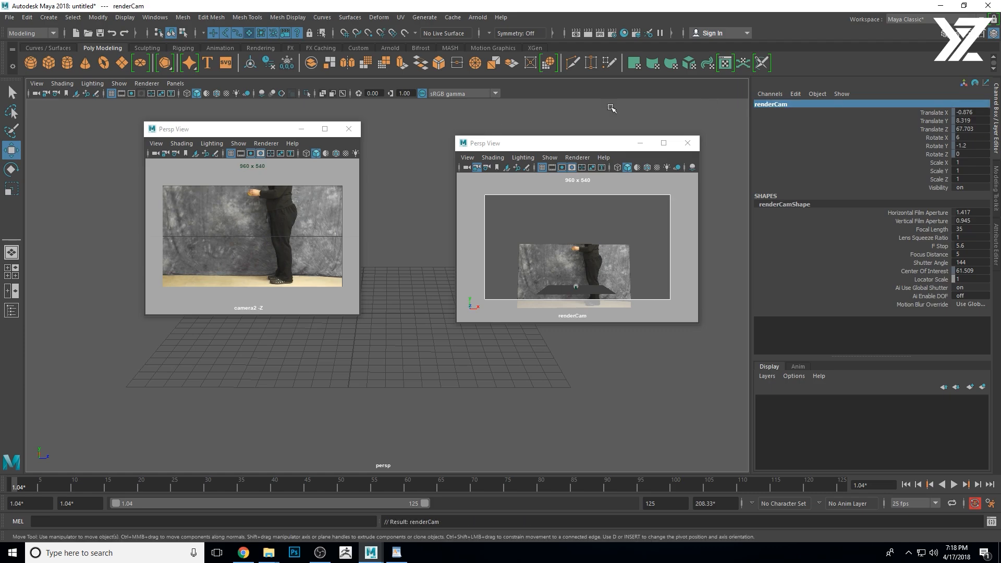
Select camera2 from its floating view and rename it refCam
left_click(155, 153)
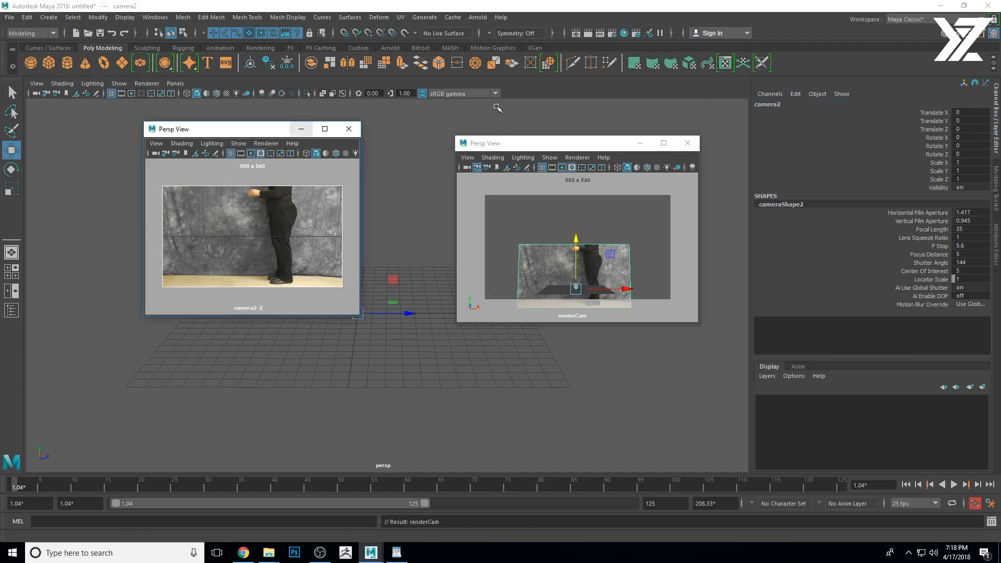
double_click(781, 103)
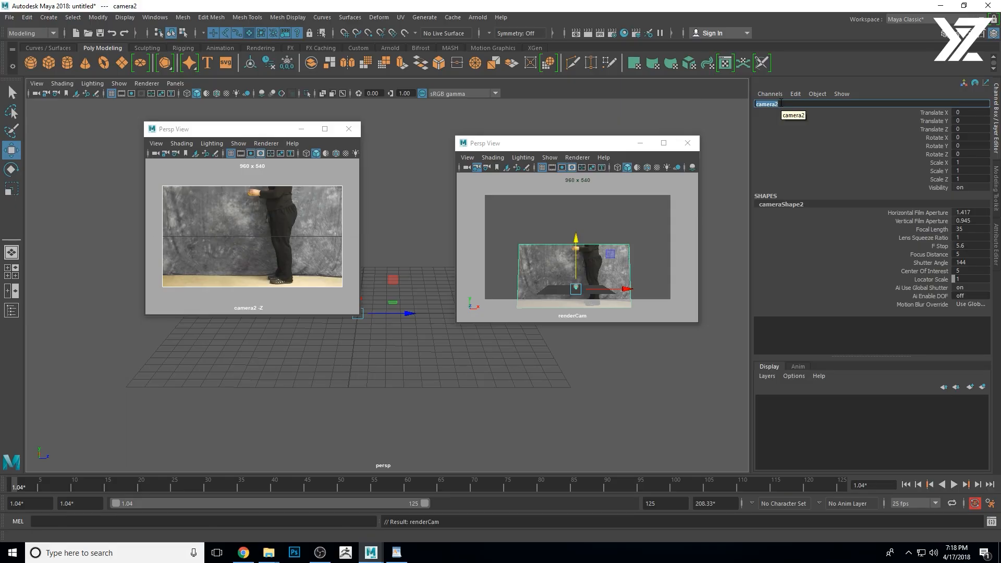
type("R")
key("Return")
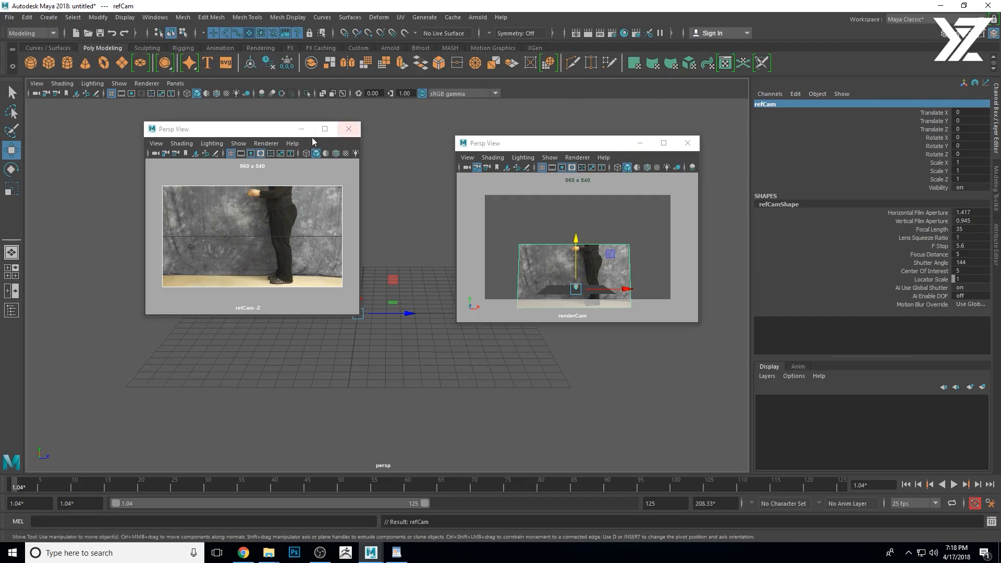
Stack the floating renderCam window above the refCam window, clear of the sphere area in the persp view
left_click_drag(267, 130, 721, 259)
left_click(600, 146)
left_click_drag(600, 146, 674, 57)
left_click_drag(239, 286, 336, 366, "alt")
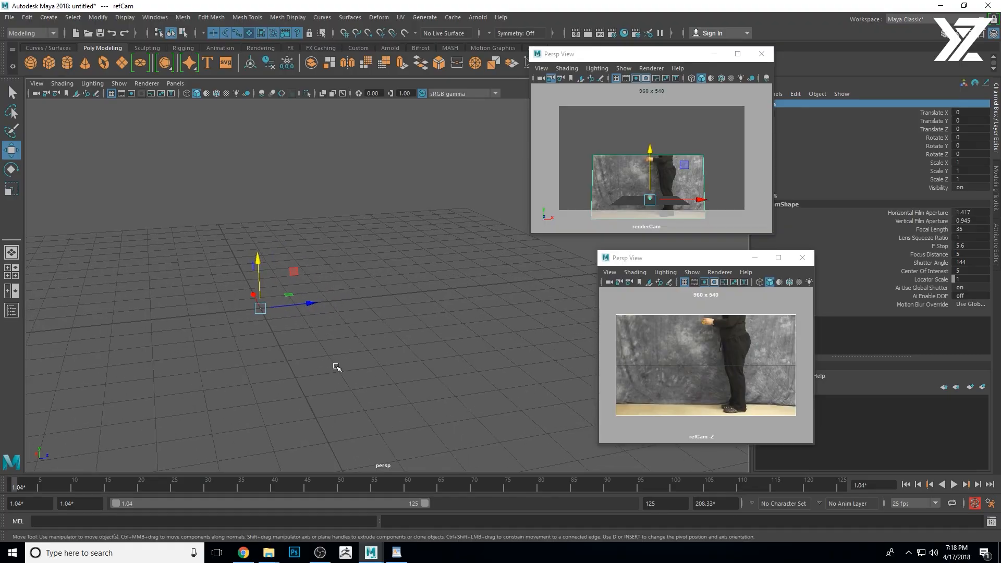
mouse_move(666, 59)
left_mouse_down()
mouse_move(615, 57)
mouse_move(656, 55)
left_mouse_up()
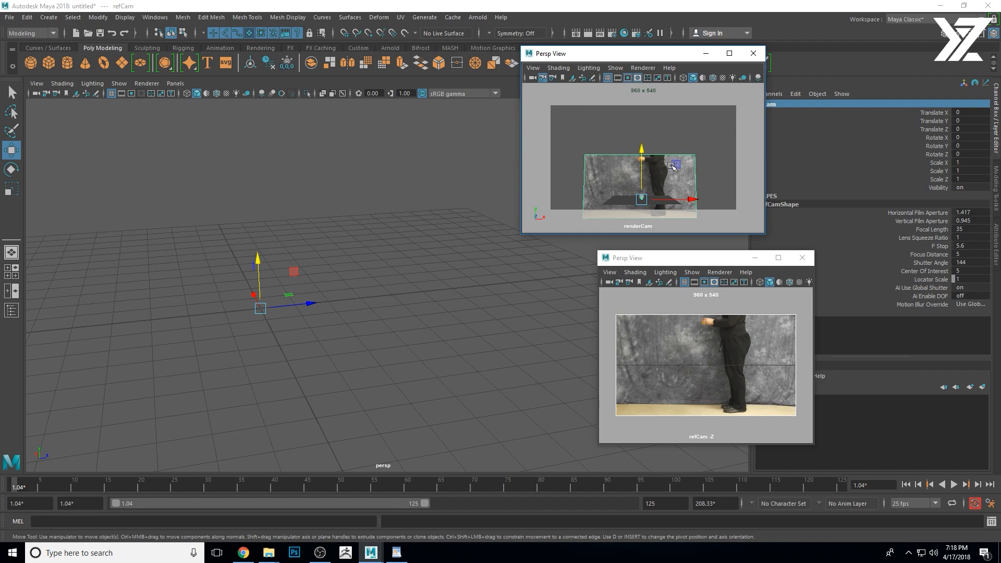
Hide all object types in the renderCam view and show only polygons
left_click(622, 71)
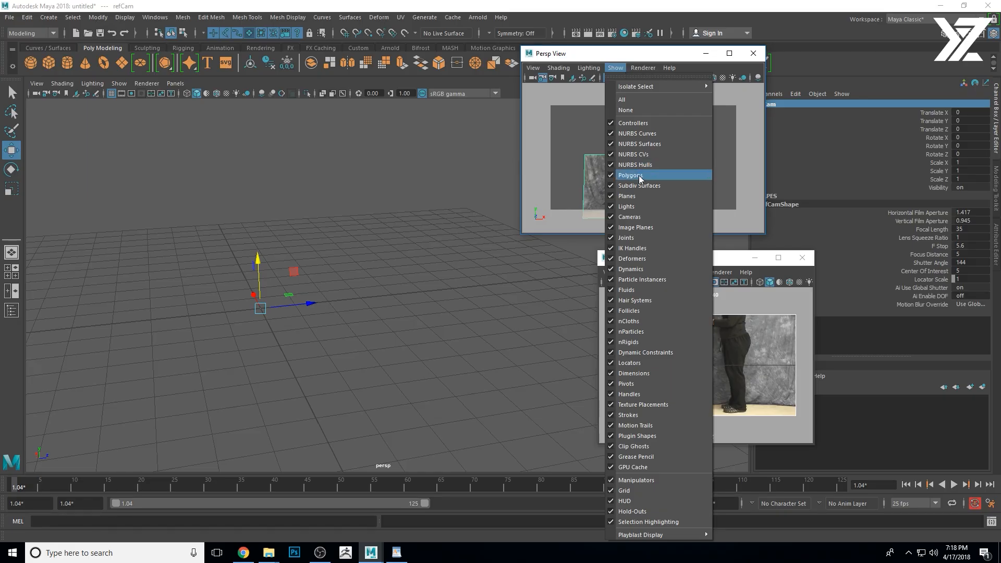
left_click(628, 110)
left_click(616, 67)
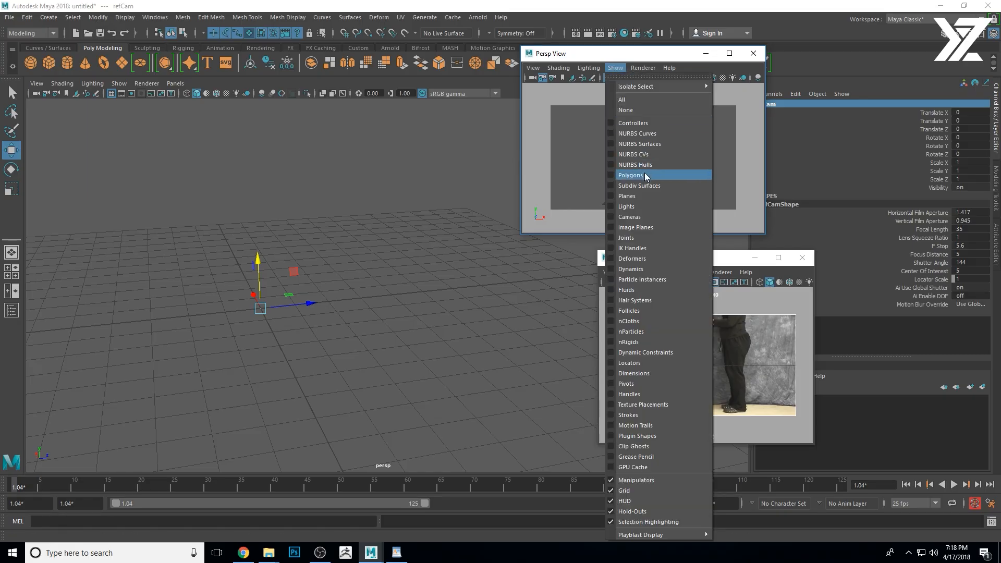
left_click(646, 175)
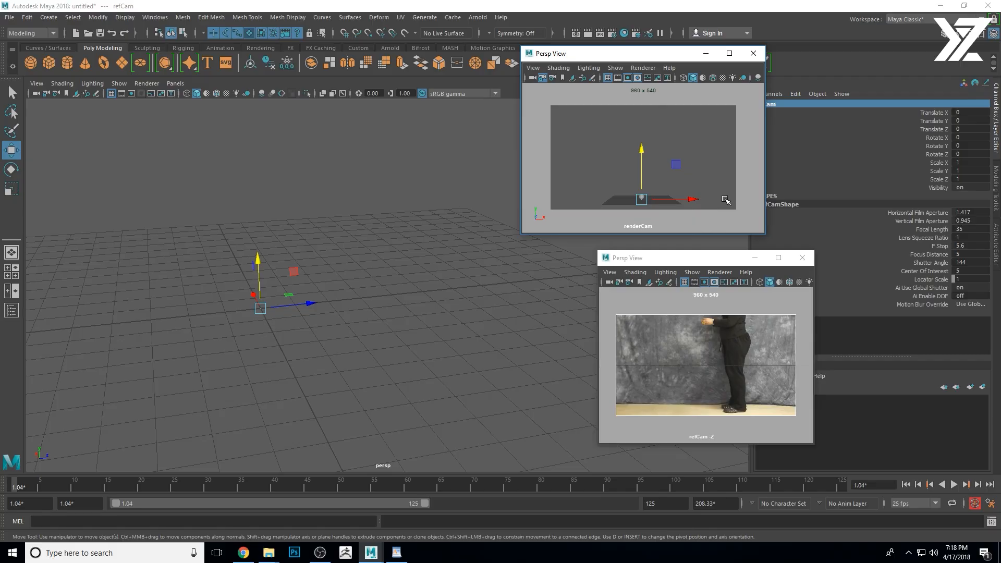
Hide all object types in the refCam view, show only image planes, and align its window under renderCam
left_click_drag(699, 260, 656, 259)
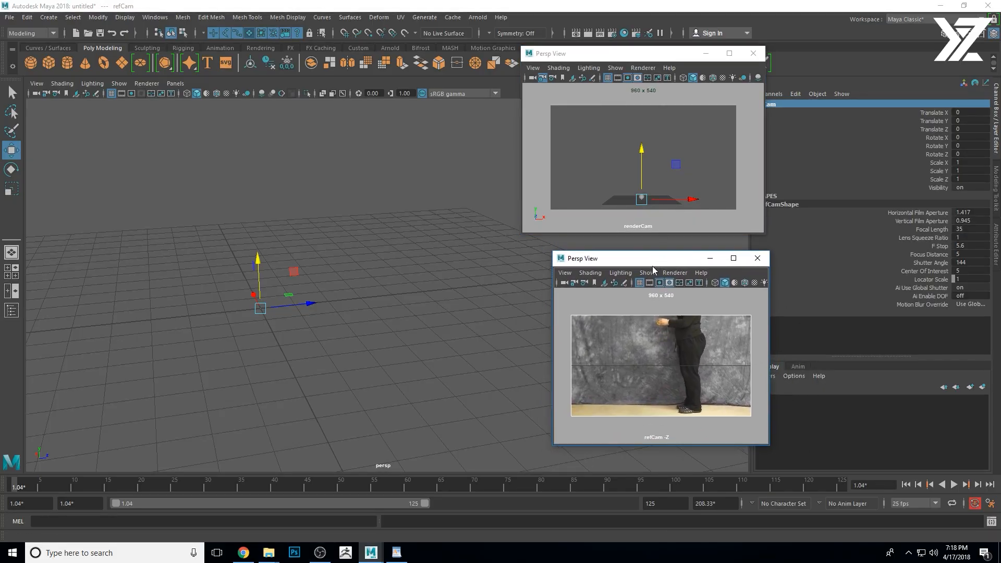
left_click(647, 273)
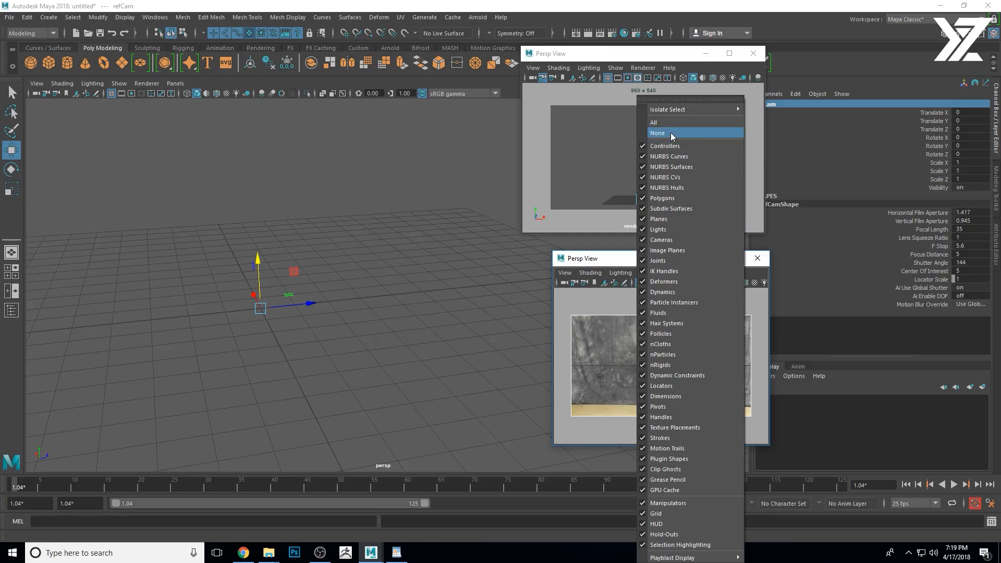
left_click(659, 133)
left_click(647, 273)
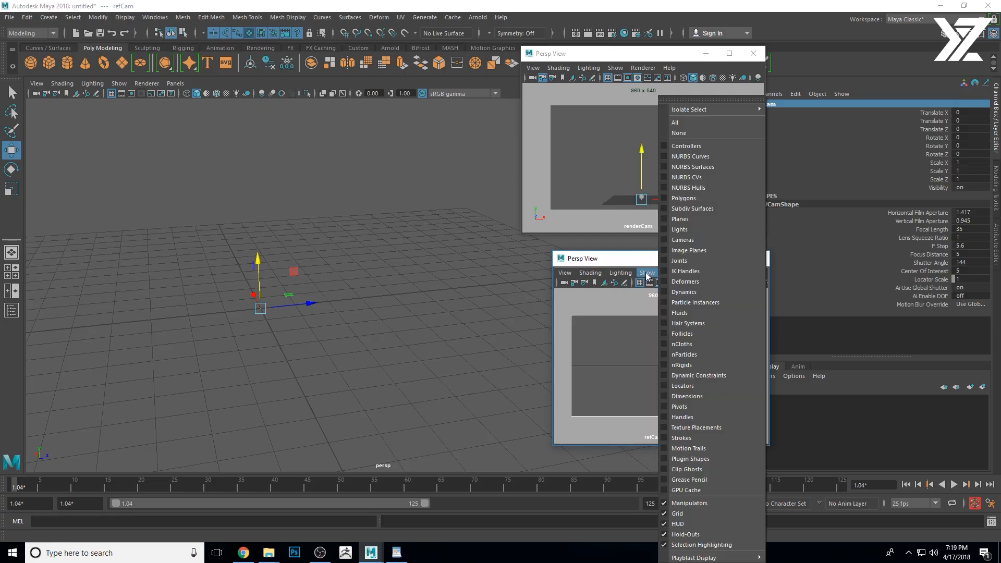
left_click(690, 251)
mouse_move(656, 261)
left_mouse_down()
mouse_move(634, 262)
mouse_move(646, 264)
left_mouse_up()
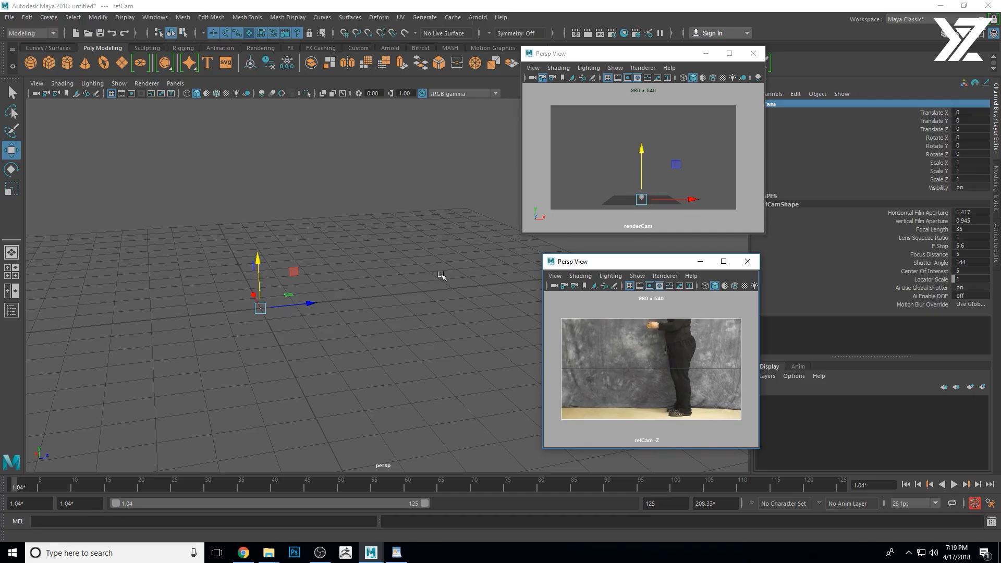
Limit the persp view's displayed object types to NURBS curves and polygons
left_click(119, 83)
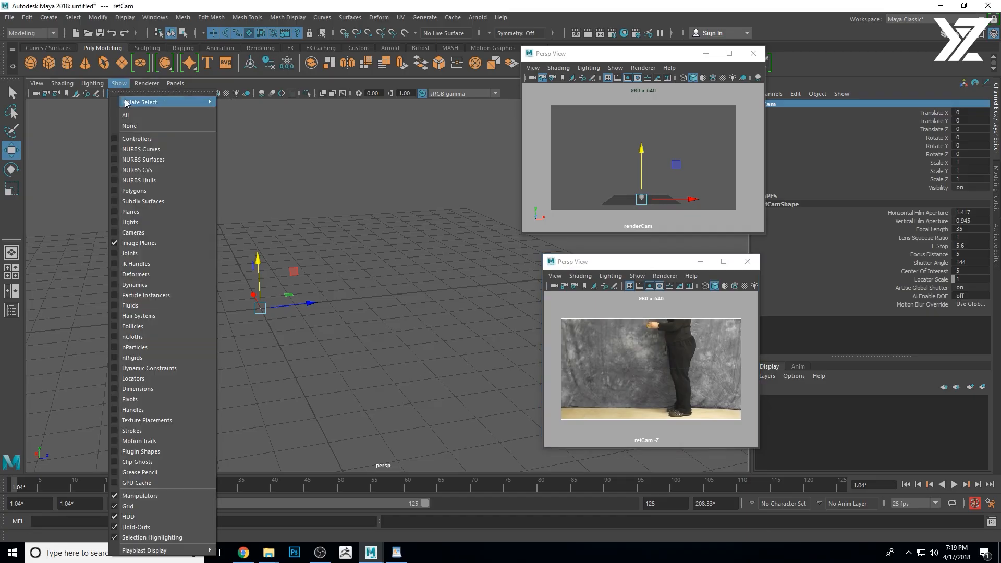
left_click(137, 127)
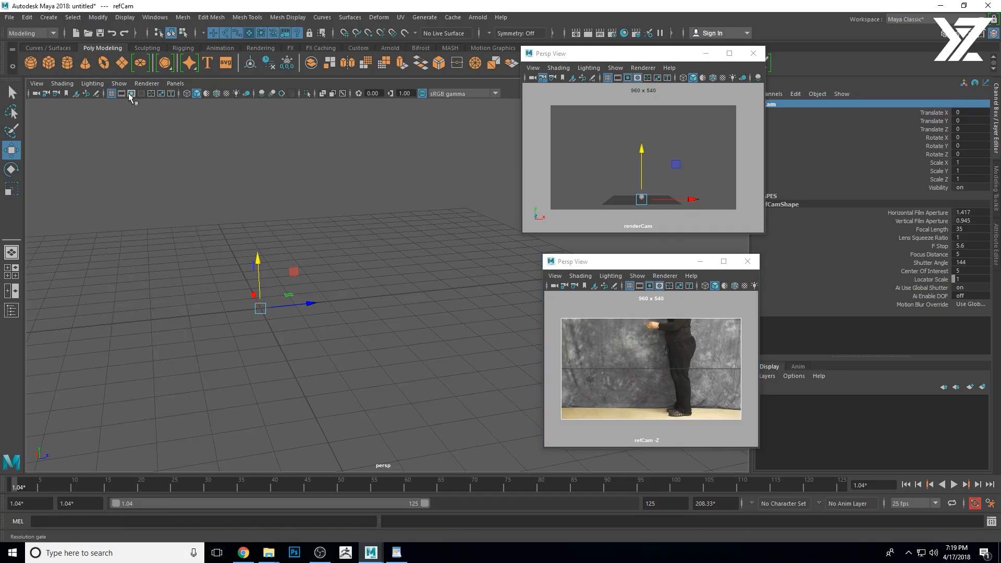
left_click(119, 83)
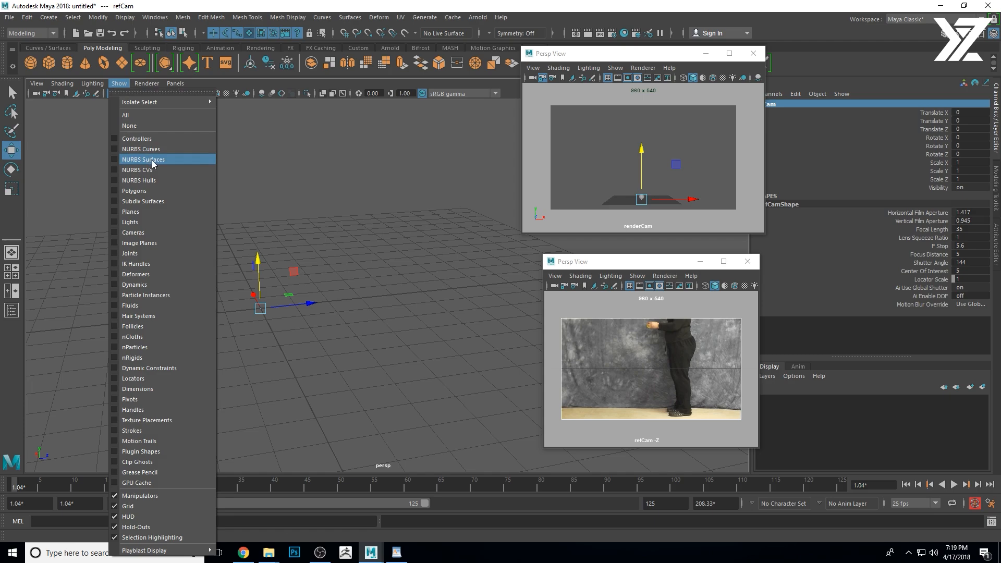
left_click(141, 149)
left_click(120, 84)
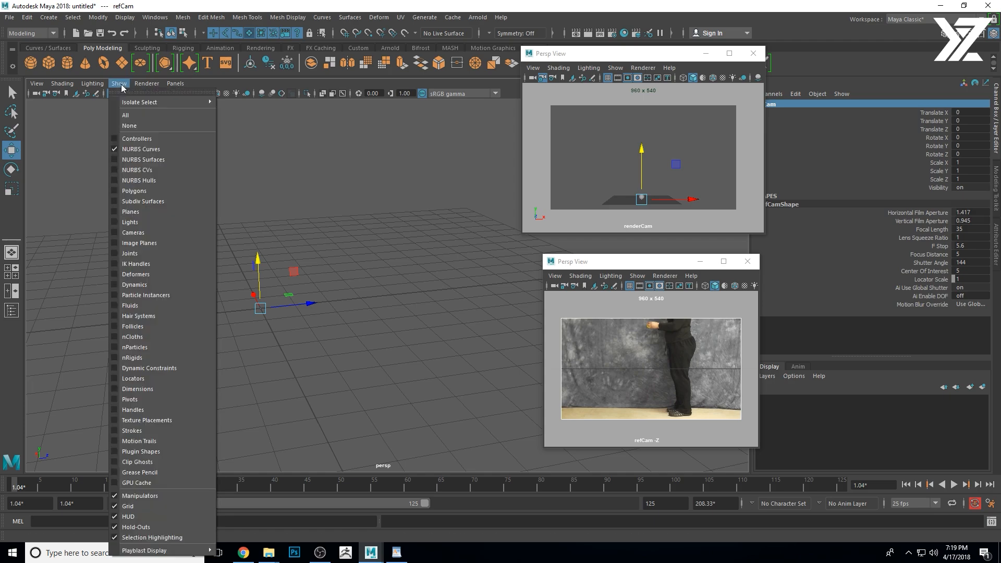
left_click(142, 190)
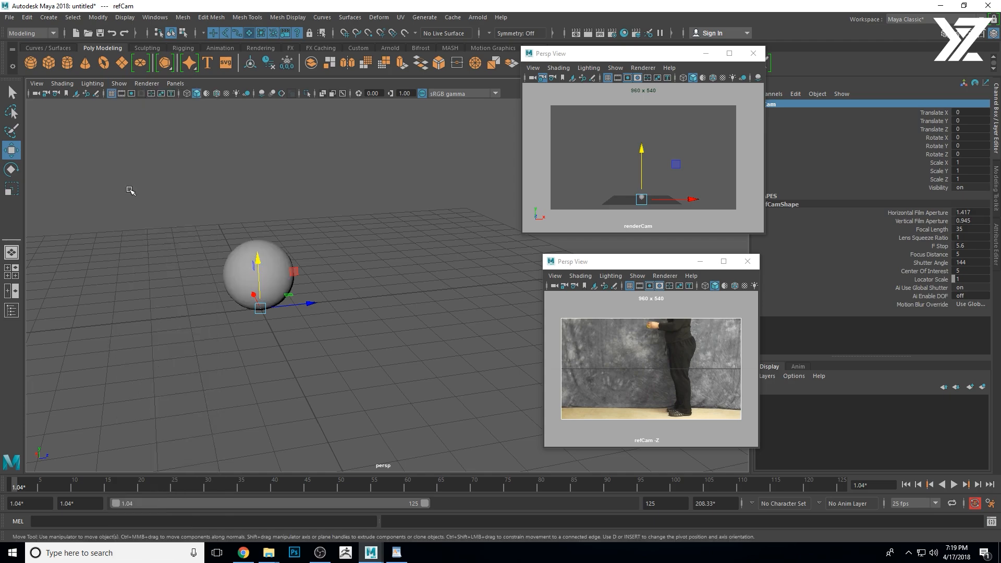
Select the sphere in the persp view and place the refCam window beside the renderCam window
left_click_drag(207, 215, 248, 255)
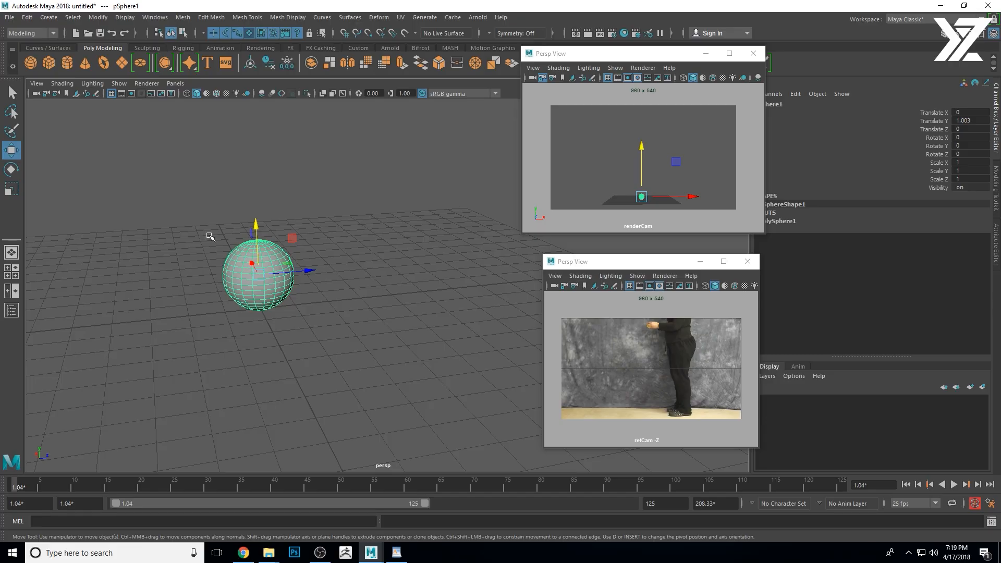
left_click_drag(243, 226, 262, 290, "alt")
right_click_drag(483, 310, 145, 278, "alt")
middle_click_drag(453, 304, 413, 346, "alt")
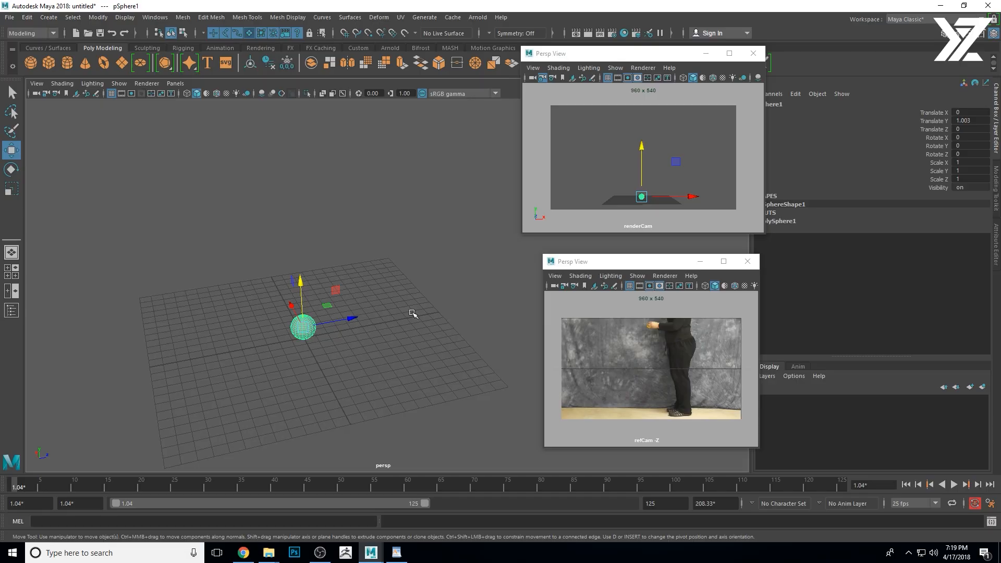
left_click_drag(656, 262, 407, 48)
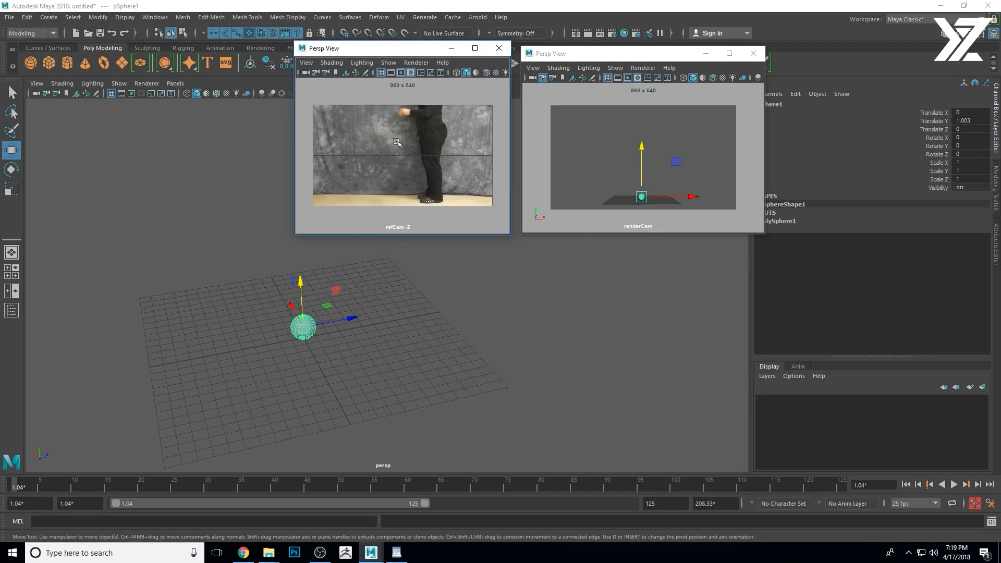
Play the timeline, return it to the start, and review the Time Slider preferences without changing them
left_click(29, 486)
key("alt+v")
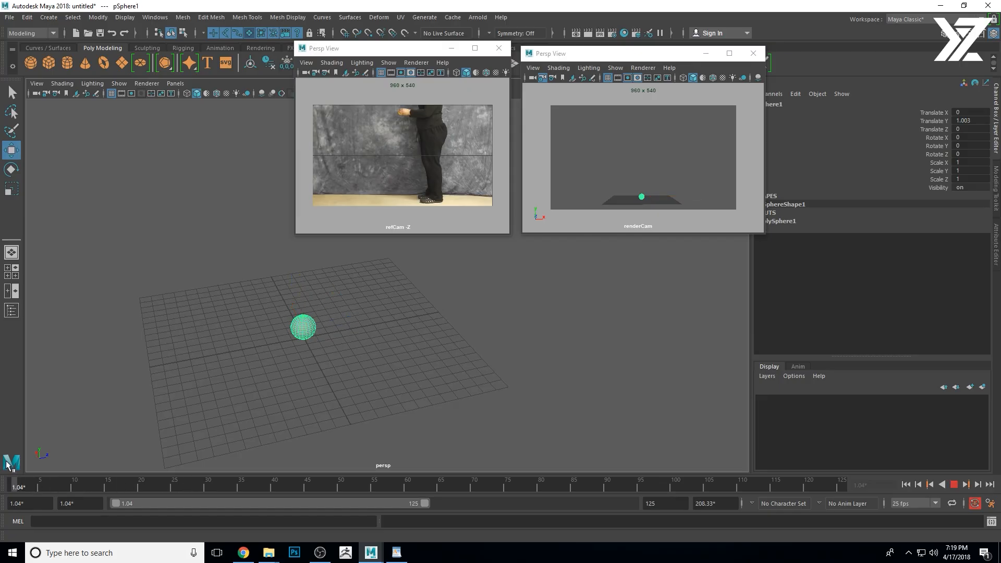
key("alt+v")
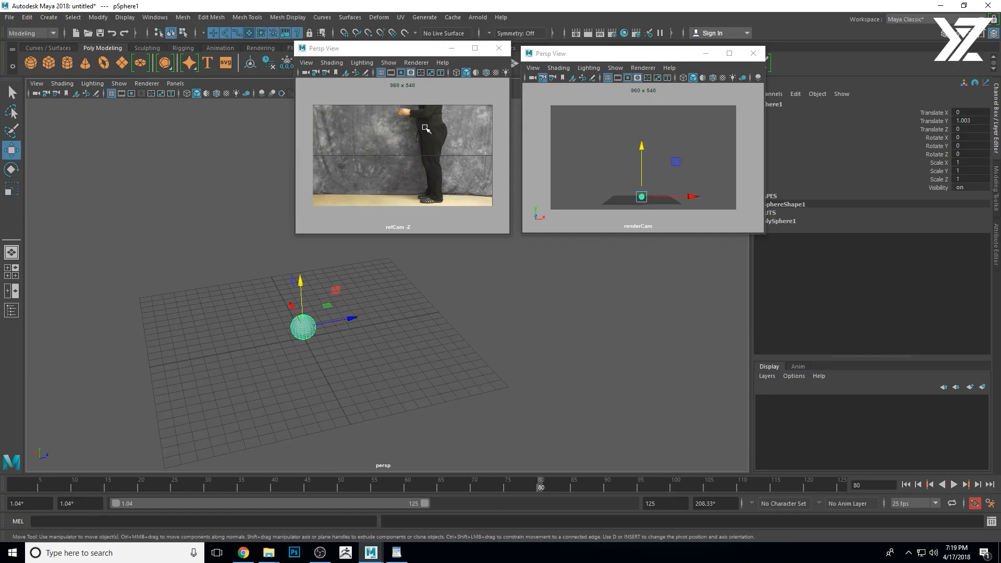
left_click_drag(56, 489, 13, 487)
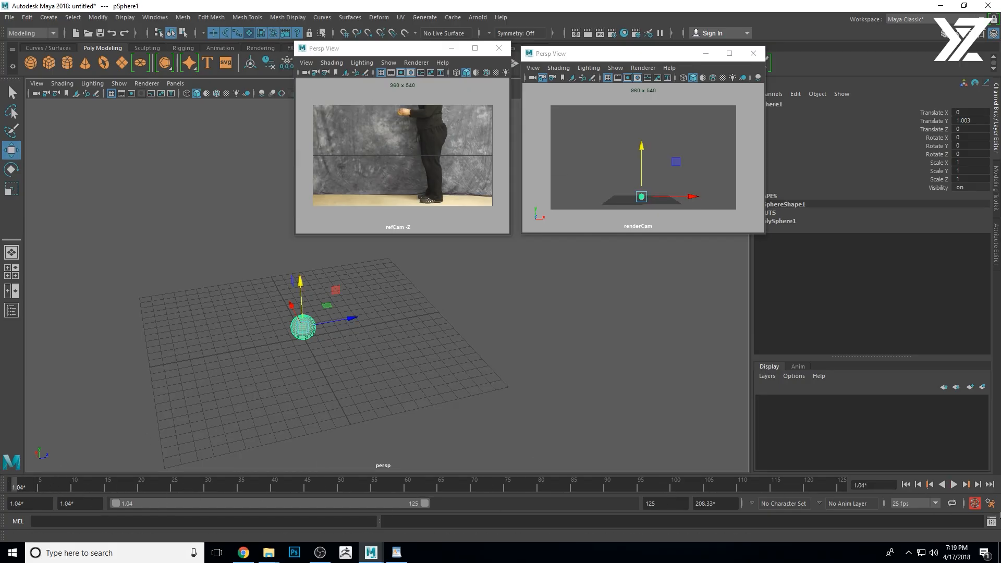
left_click(991, 505)
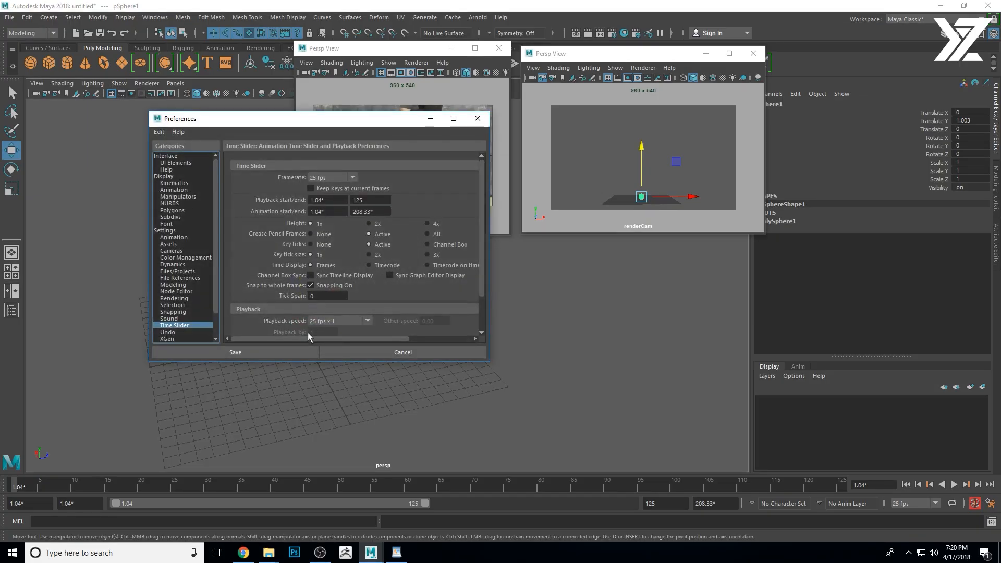
left_click(376, 356)
Set the animation and playback start to frame 1 and the end of the range to frame 100
left_click_drag(25, 503, 4, 501)
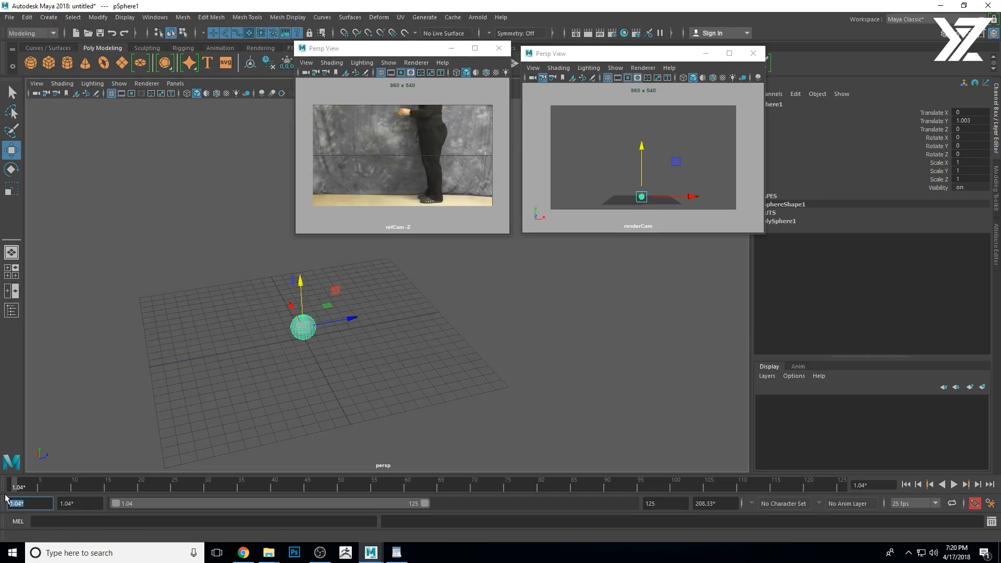
type("1")
key("Return")
key("Tab")
type("1")
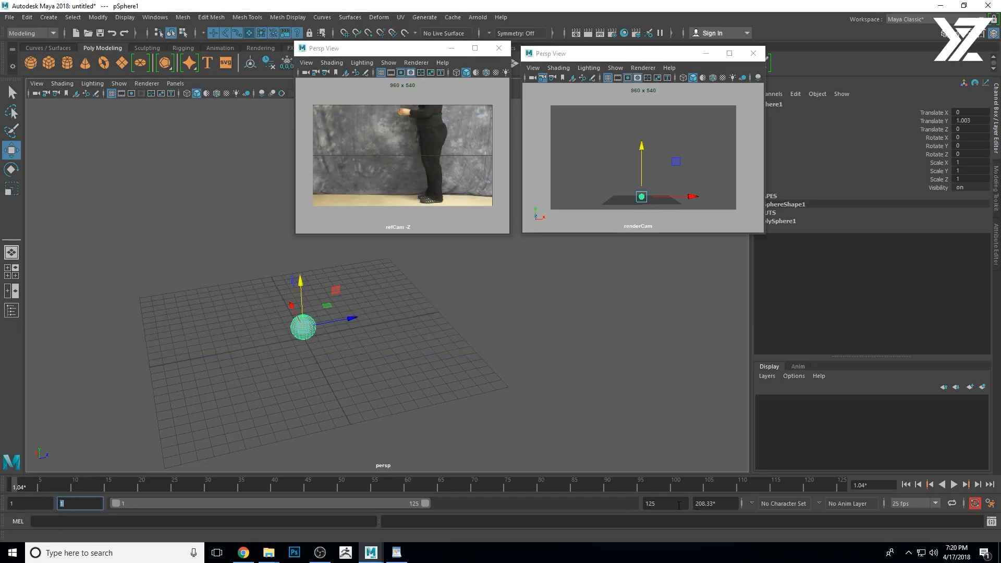
key("Tab")
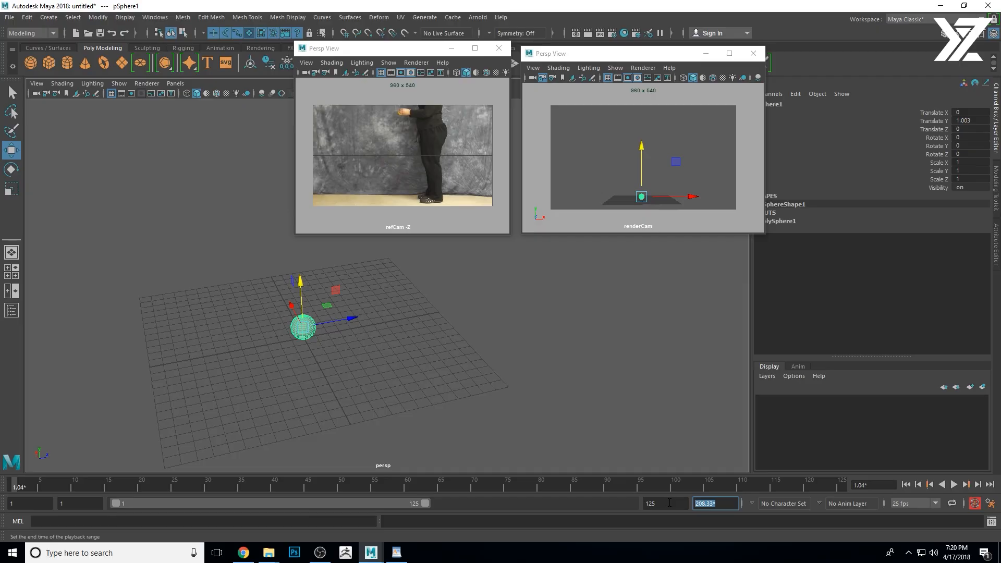
type("100")
key("Return")
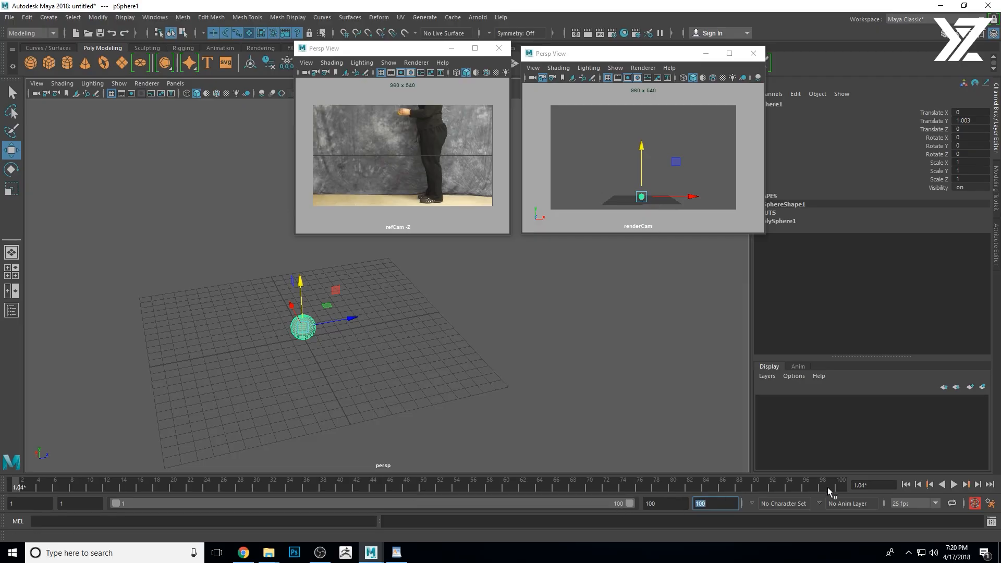
Scrub the timeline back to frame 1 and move the refCam window slightly lower
left_click_drag(815, 485, 1, 483)
left_click_drag(378, 51, 362, 96)
left_click(316, 158)
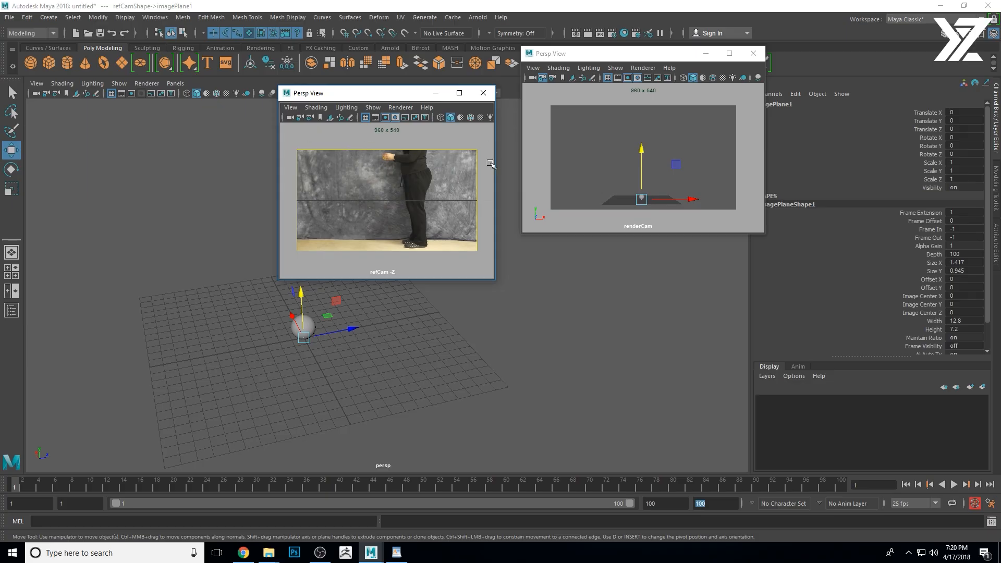
left_click(183, 310)
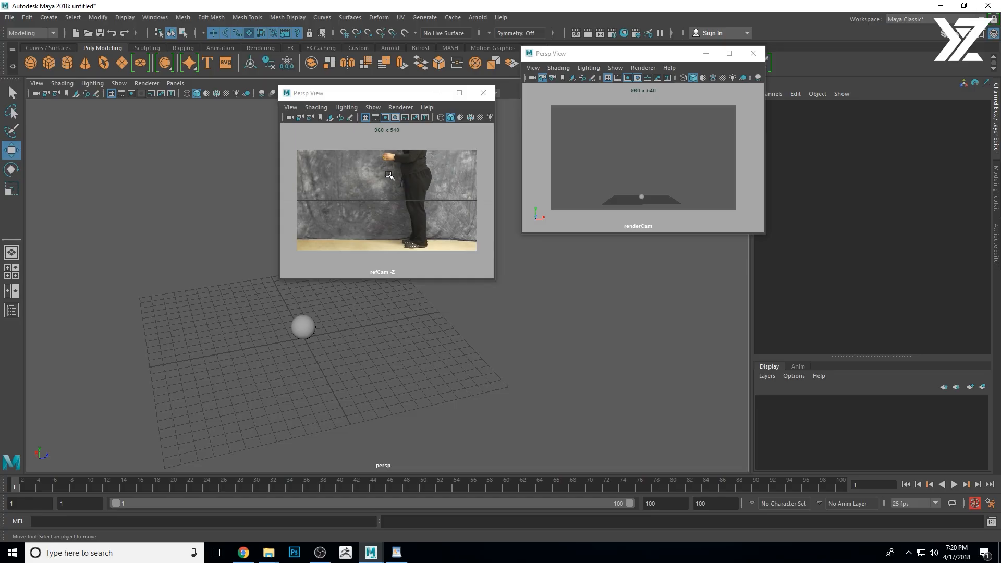
Select the image plane in the refCam view and enable Use Image Sequence in its attributes
left_click(371, 153)
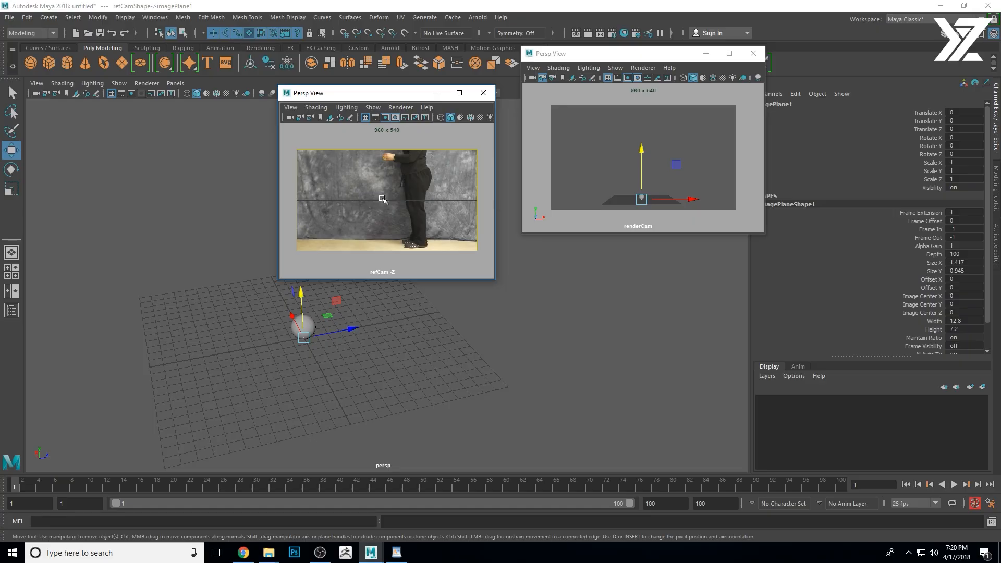
left_click(997, 249)
left_click_drag(665, 57, 619, 75)
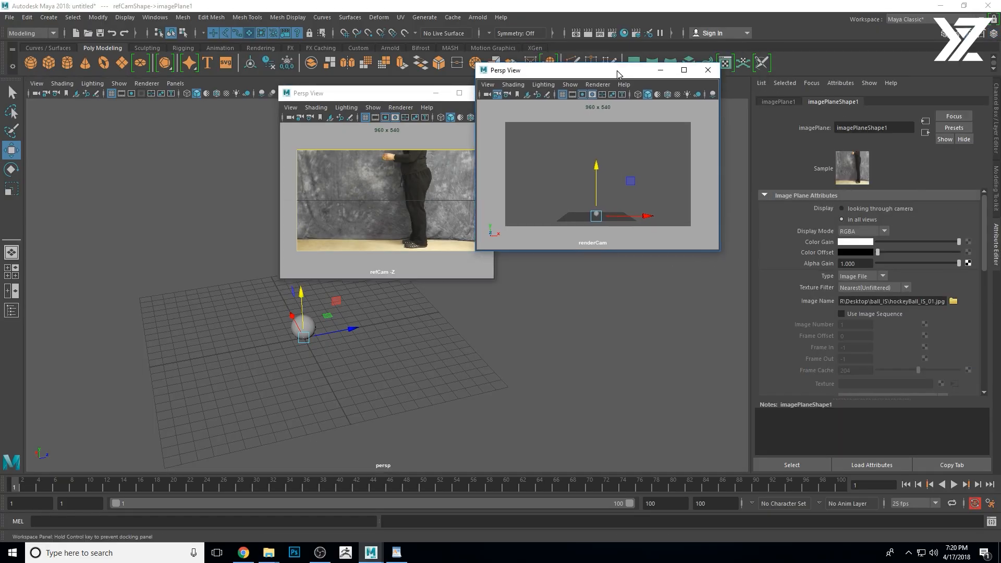
scroll(944, 313, "down", 8)
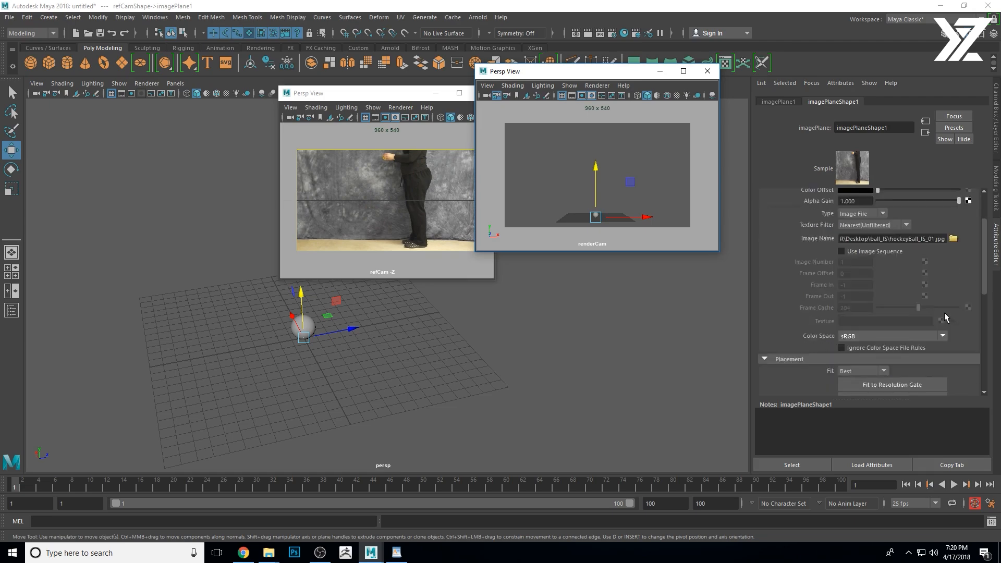
scroll(947, 324, "up", 4)
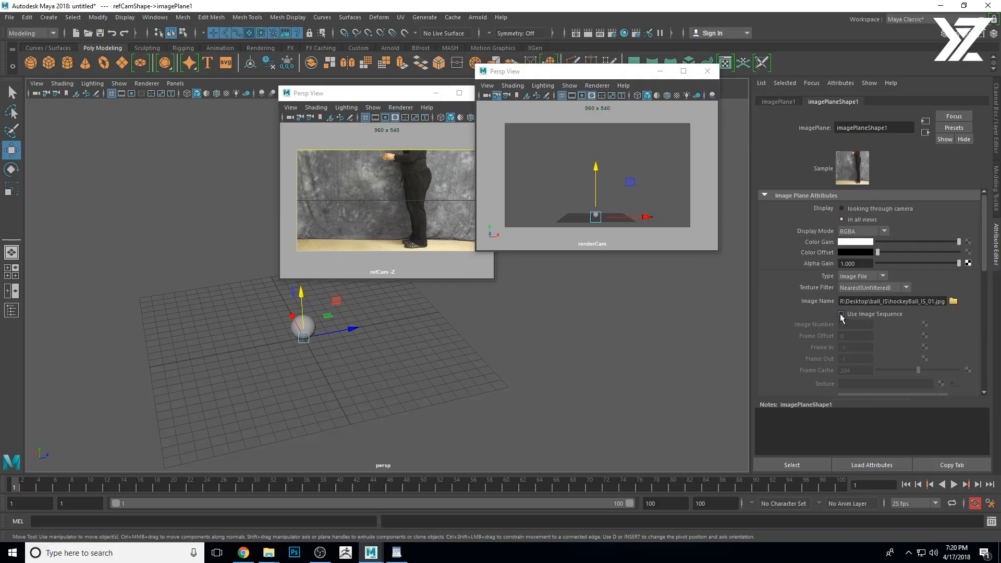
left_click(895, 315)
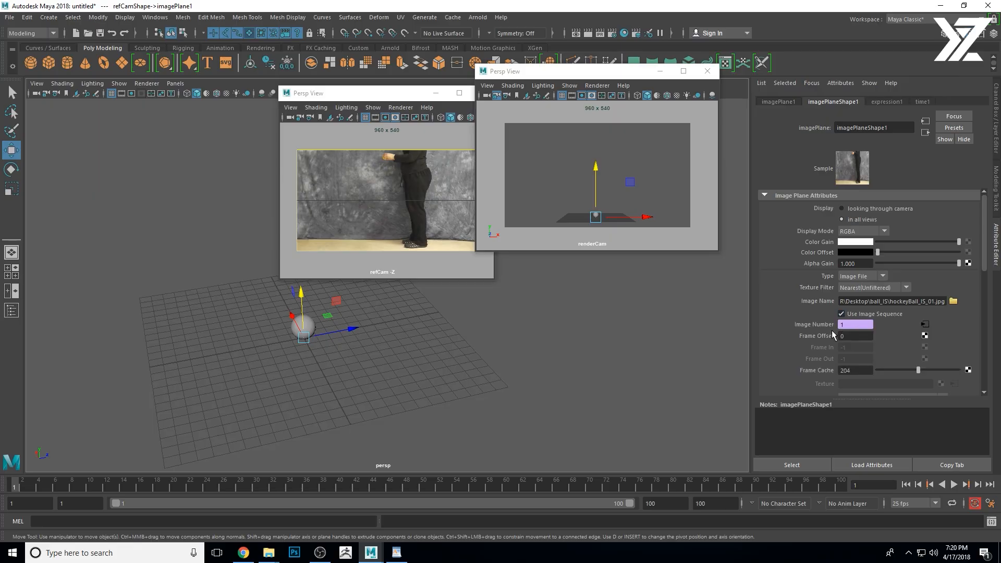
Play and scrub the image sequence to check the ball's drop and bounce, returning to frame 1
key("alt+v")
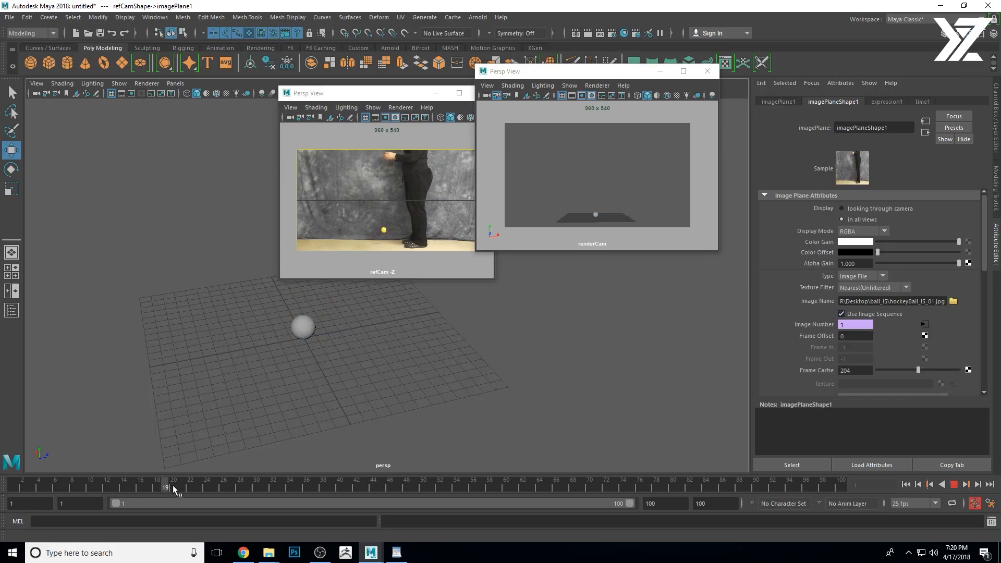
left_click_drag(174, 490, 2, 486)
key("alt+v")
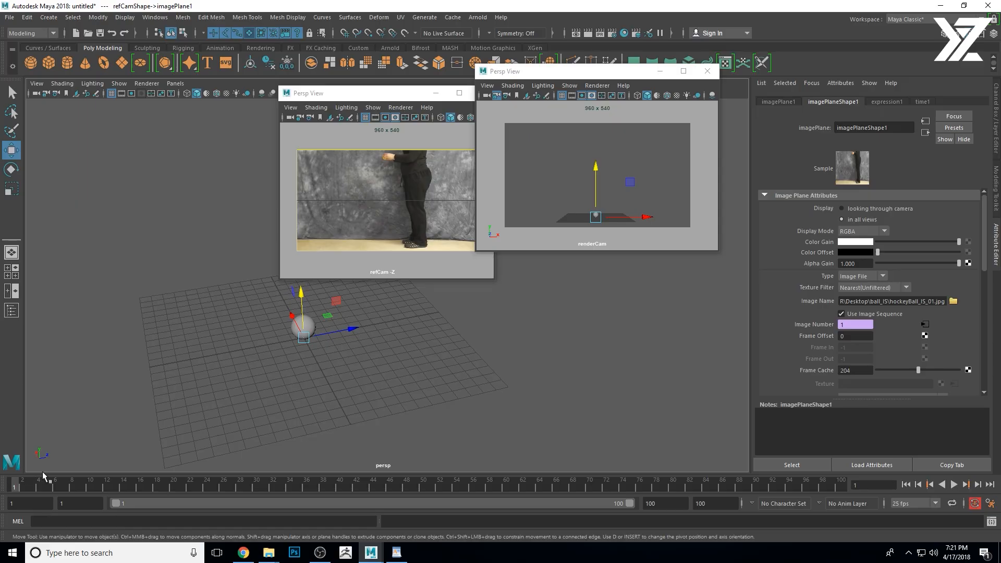
key("alt+v")
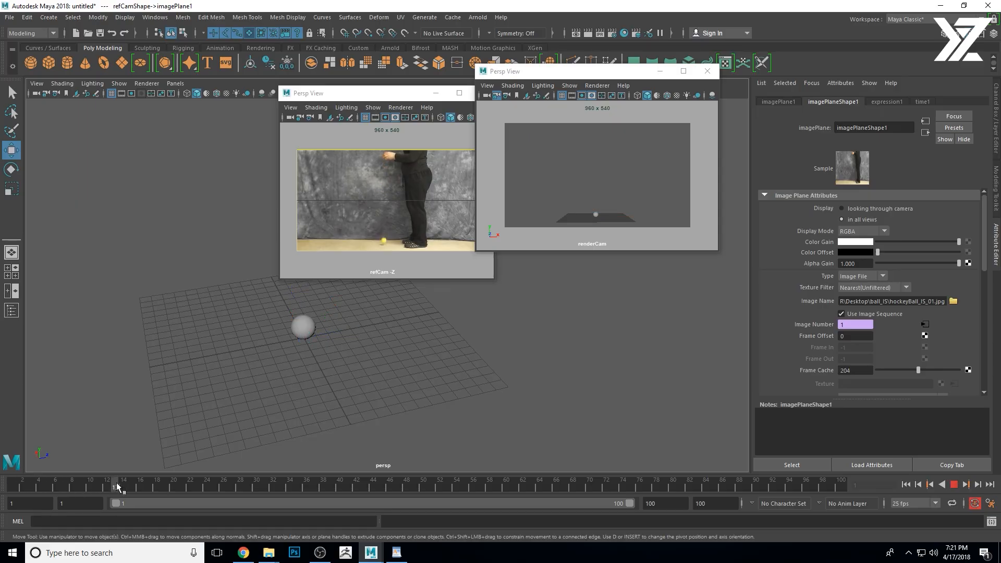
left_click_drag(290, 487, 89, 494)
left_click_drag(93, 493, 0, 488)
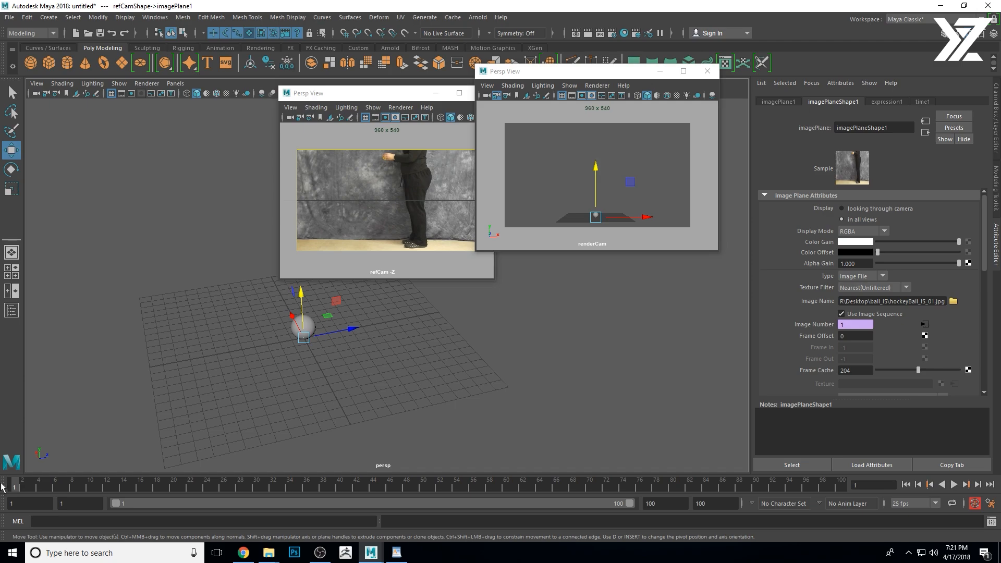
Stack the camera windows over the right side of the perspective view, with renderCam above refCam
left_click_drag(393, 93, 639, 271)
left_click_drag(595, 73, 623, 81)
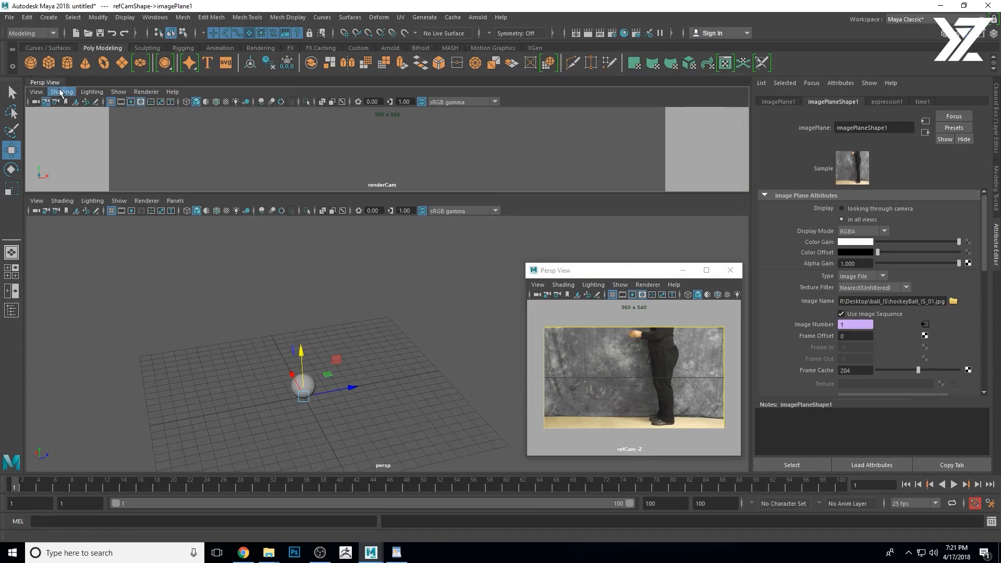
left_click_drag(55, 83, 570, 91)
Select the sphere, raise it straight up near the top of the renderCam frame, and key it at frame 1
left_click_drag(348, 390, 267, 331, "alt")
left_click(264, 330)
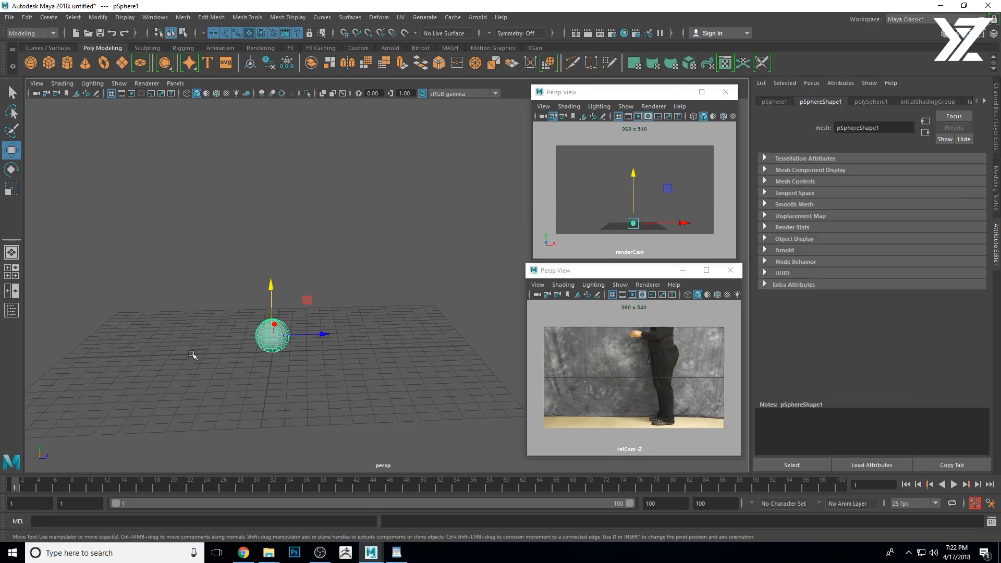
left_click_drag(193, 355, 381, 319, "alt")
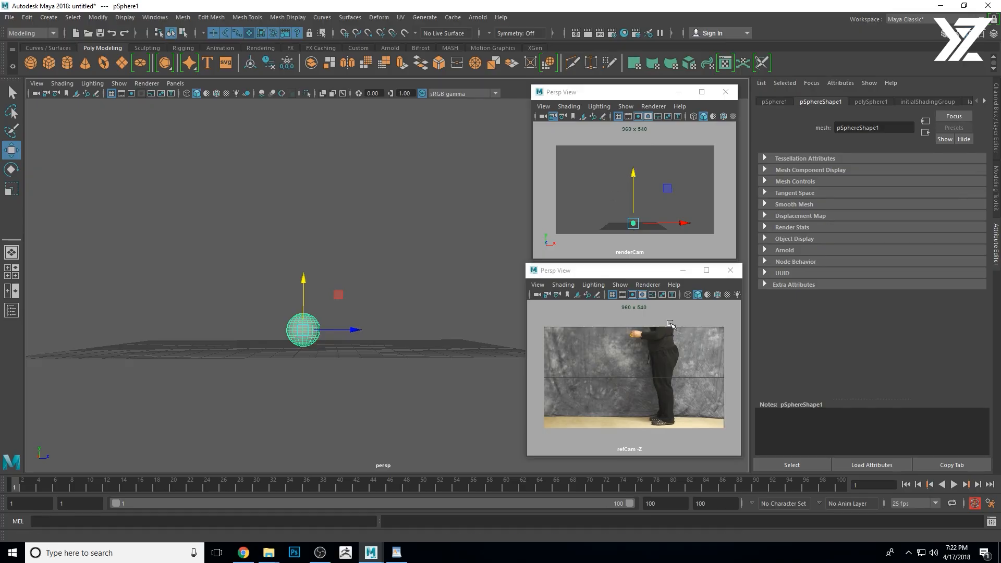
left_click(611, 309)
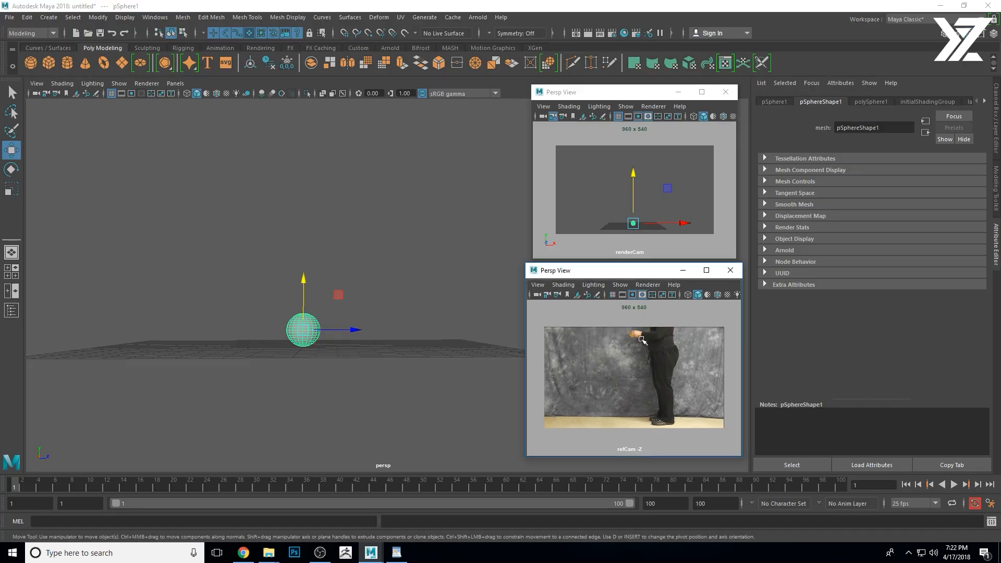
left_click_drag(303, 279, 328, 3)
right_click_drag(377, 284, 214, 227, "alt")
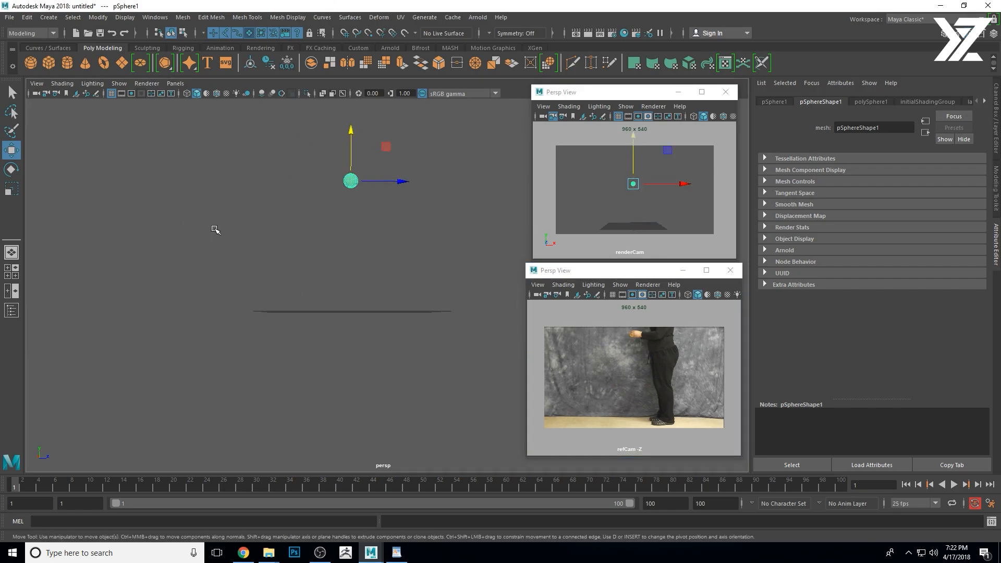
middle_click_drag(215, 228, 194, 302, "alt")
left_click_drag(332, 207, 333, 117)
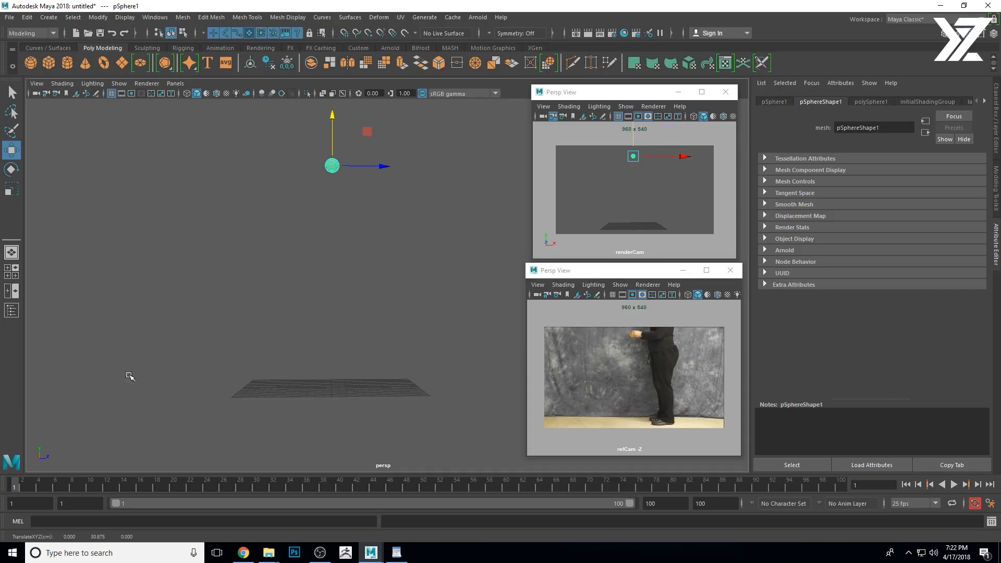
key("s")
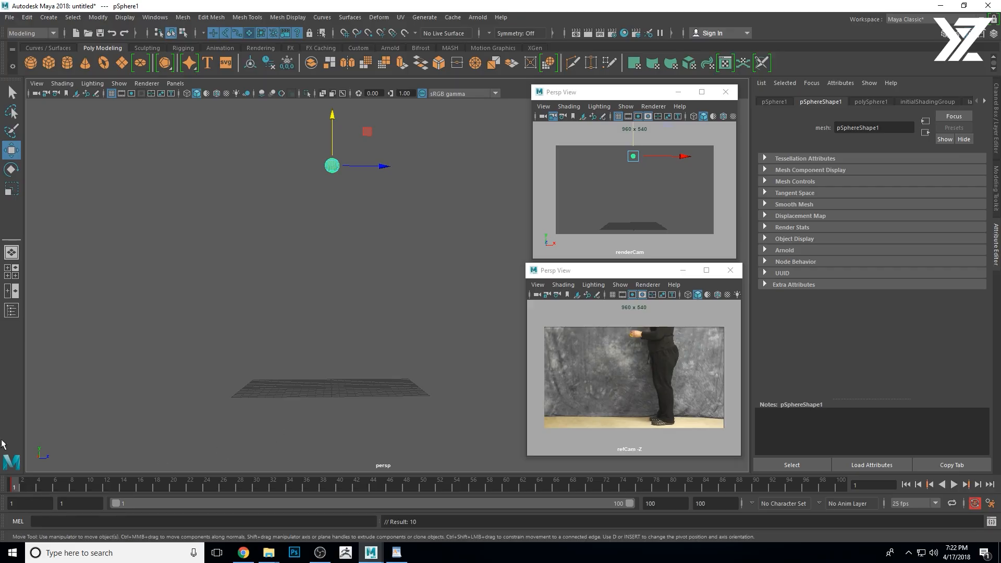
Examine frames 12 and 13 in an enlarged refCam window for the ball's first ground contact, ending at frame 13 with the window shrunk again
left_click_drag(18, 484, 115, 485)
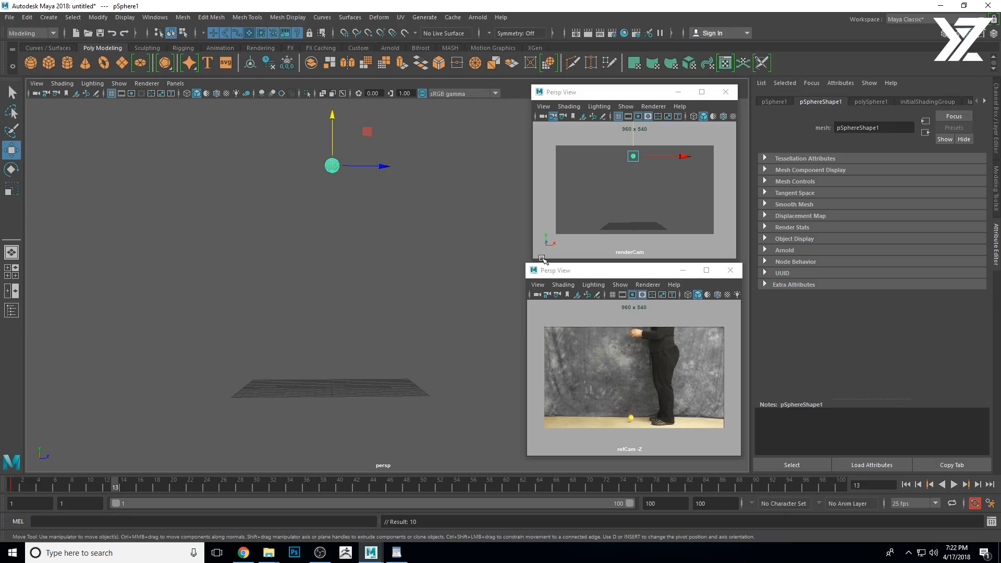
left_click_drag(526, 263, 286, 108)
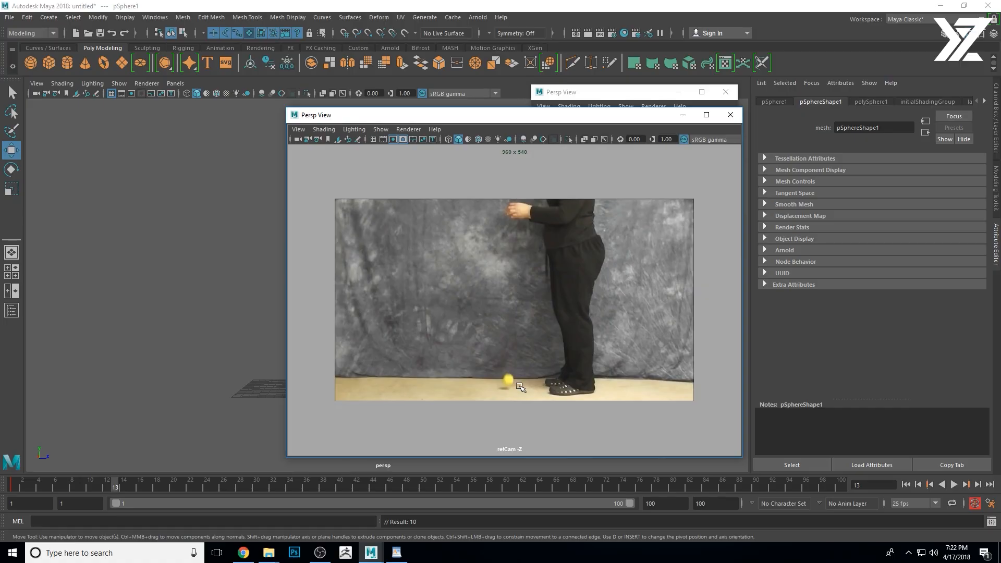
left_click(112, 487)
key("alt+v")
left_click_drag(114, 487, 109, 486)
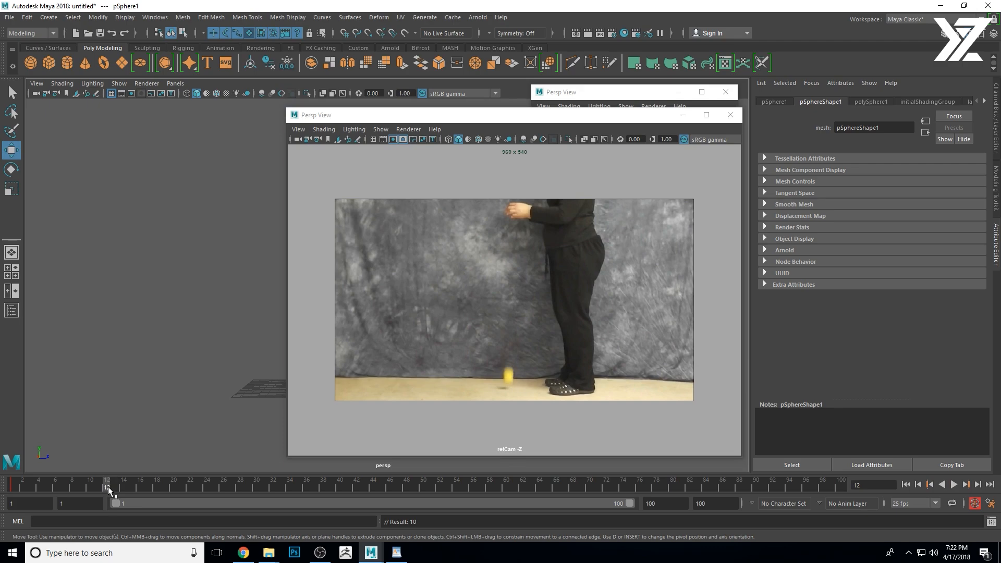
key("alt+v")
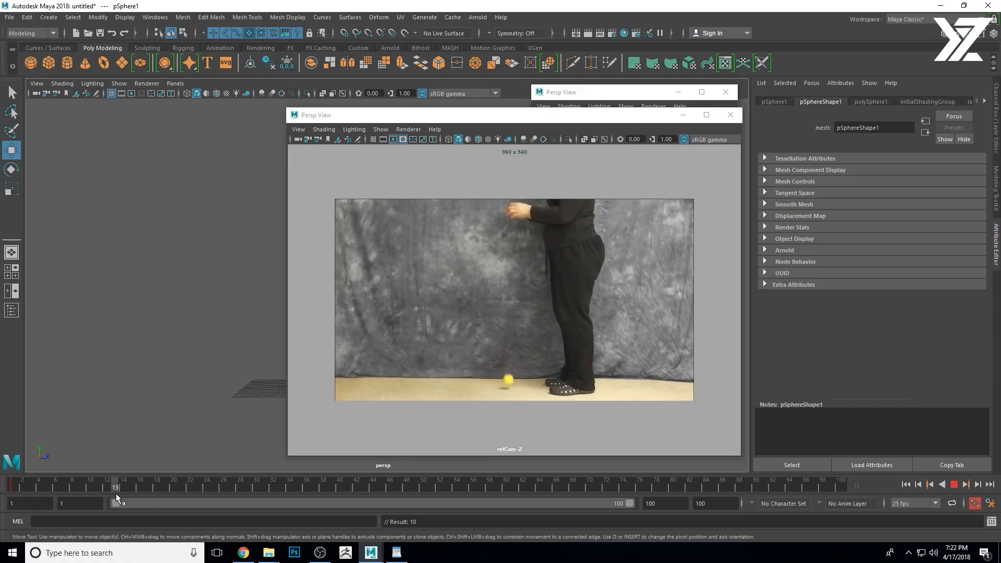
key("Escape")
mouse_move(114, 488)
left_mouse_down()
mouse_move(76, 486)
mouse_move(106, 488)
left_mouse_up()
left_click_drag(114, 486, 116, 486)
left_click_drag(304, 117, 547, 268)
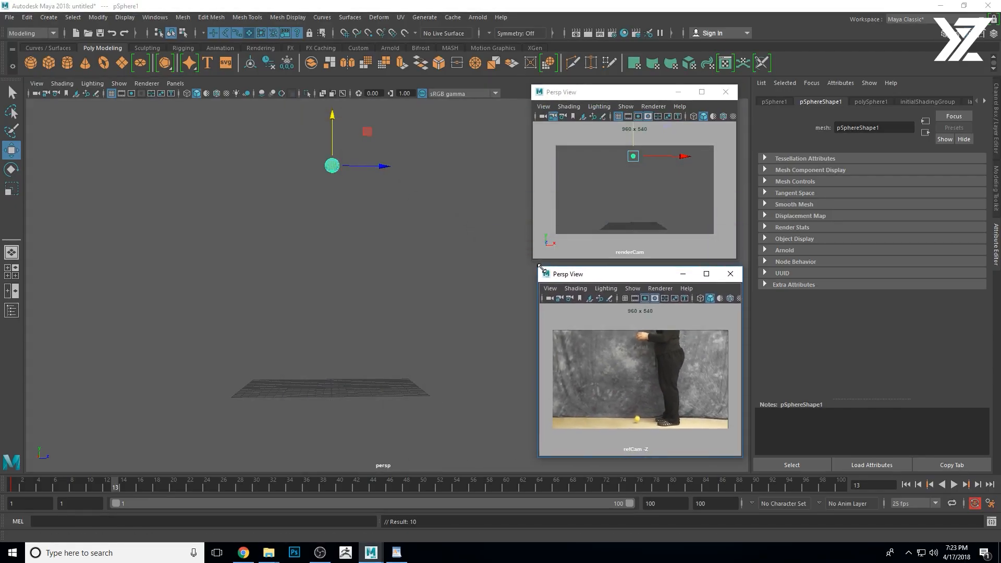
Lower the sphere onto the grid at frame 13 and key it there as the first ground contact
left_click(115, 482)
key("s")
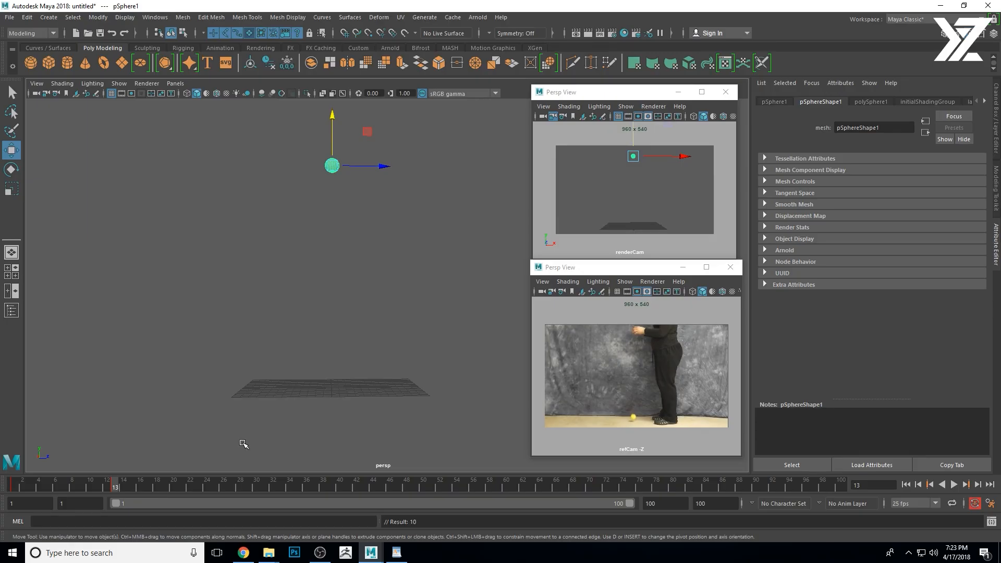
left_click_drag(288, 137, 398, 207)
left_click_drag(254, 121, 402, 239)
left_click_drag(255, 135, 394, 252)
key("s")
left_click_drag(332, 116, 322, 330)
mouse_move(368, 406)
left_mouse_down("alt")
mouse_move(373, 416)
mouse_move(351, 415)
left_mouse_up("alt")
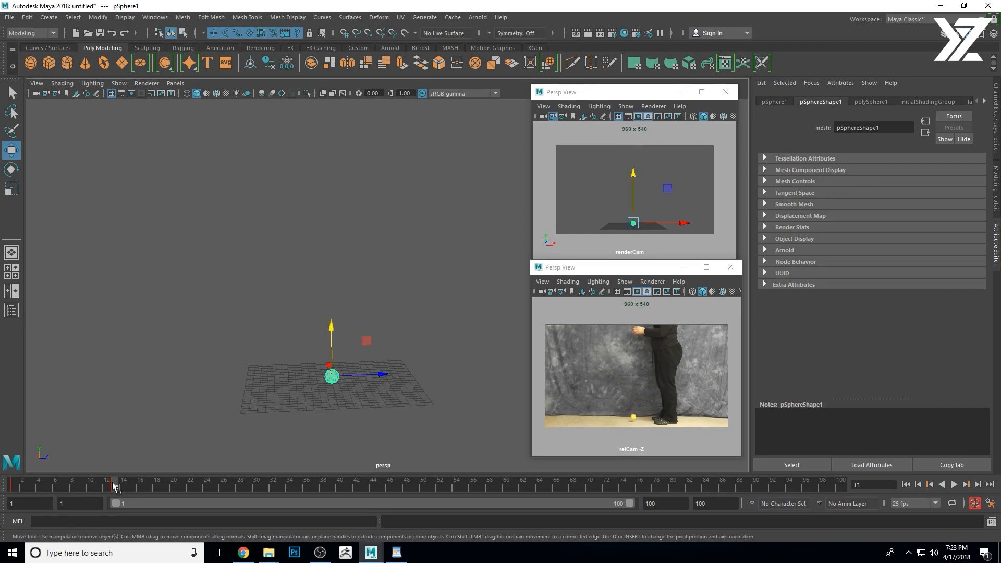
Find the first rebound's peak in the footage at frame 17 and key the sphere there, raised to about 5 units
key("alt+v")
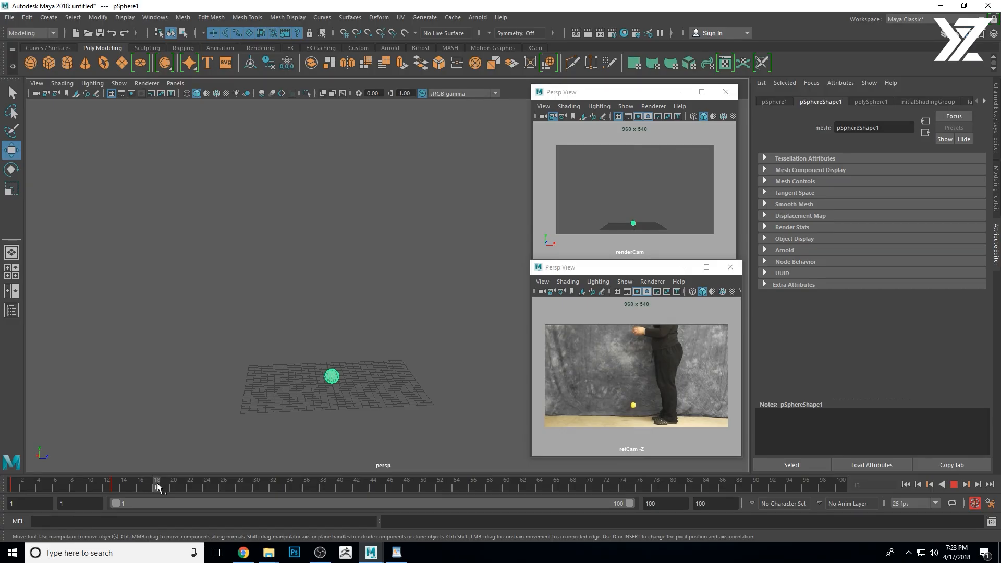
left_click_drag(160, 484, 142, 487)
mouse_move(149, 488)
left_mouse_down()
mouse_move(167, 486)
mouse_move(151, 488)
left_mouse_up()
left_click_drag(149, 486, 159, 486)
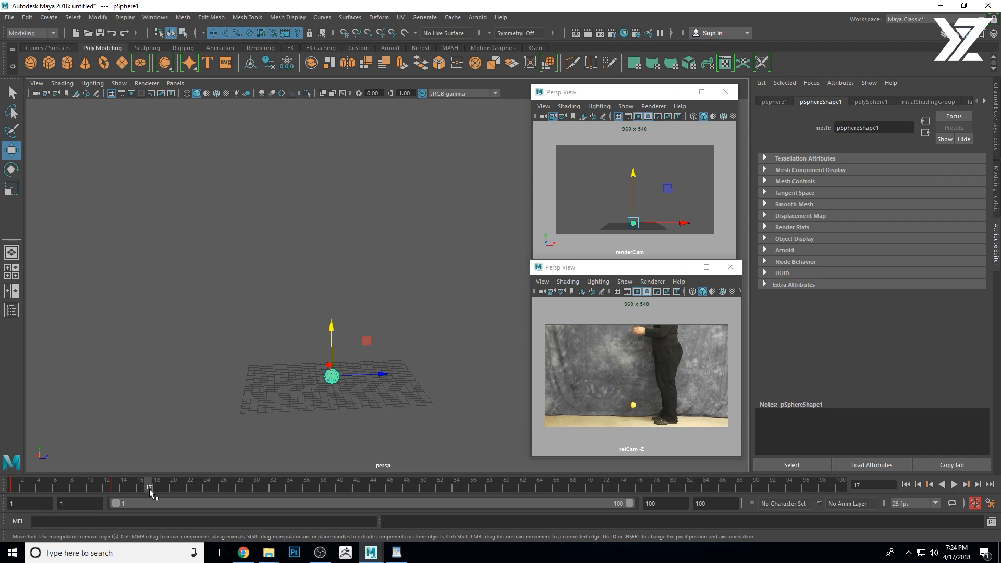
key("alt+v")
key("alt+v")
left_click_drag(333, 328, 340, 298)
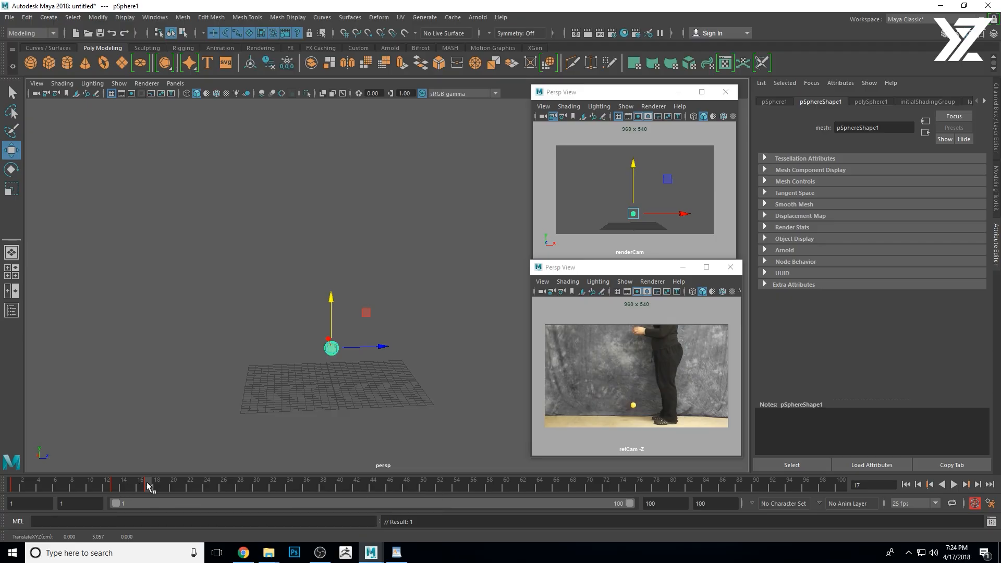
Key the sphere on the ground at frame 22 as the second contact, reusing its frame 13 pose
key("alt+v")
left_click_drag(127, 488, 191, 489)
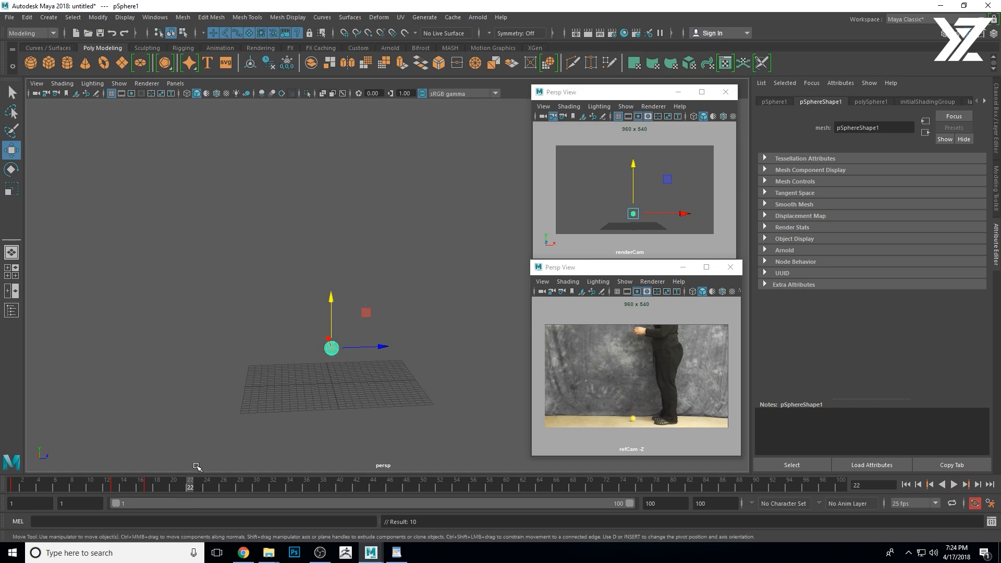
left_click_drag(190, 483, 192, 485)
left_click_drag(325, 392, 319, 384, "alt")
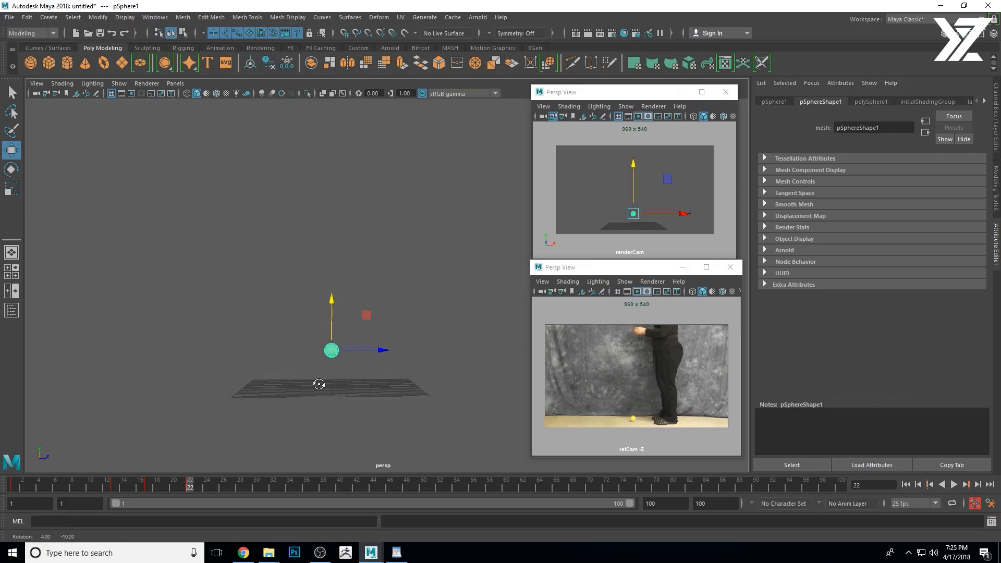
left_click(115, 489)
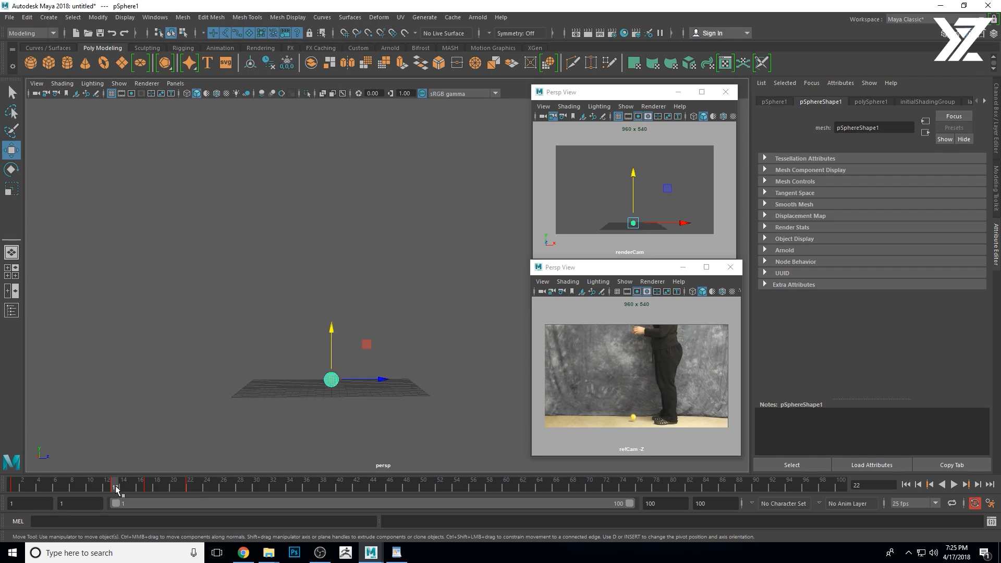
mouse_move(116, 489)
left_mouse_down()
mouse_move(190, 489)
mouse_move(174, 489)
left_mouse_up()
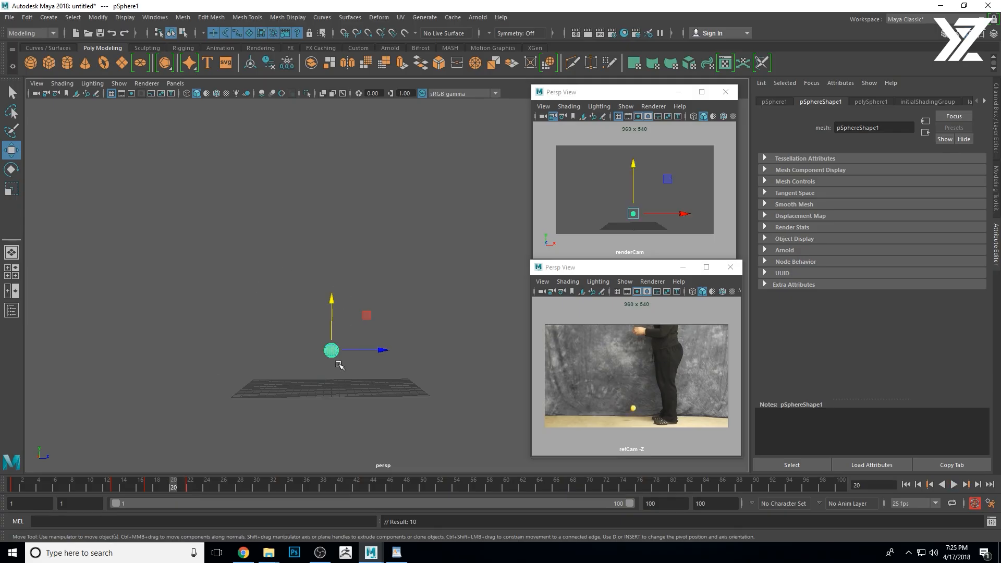
key("alt+v")
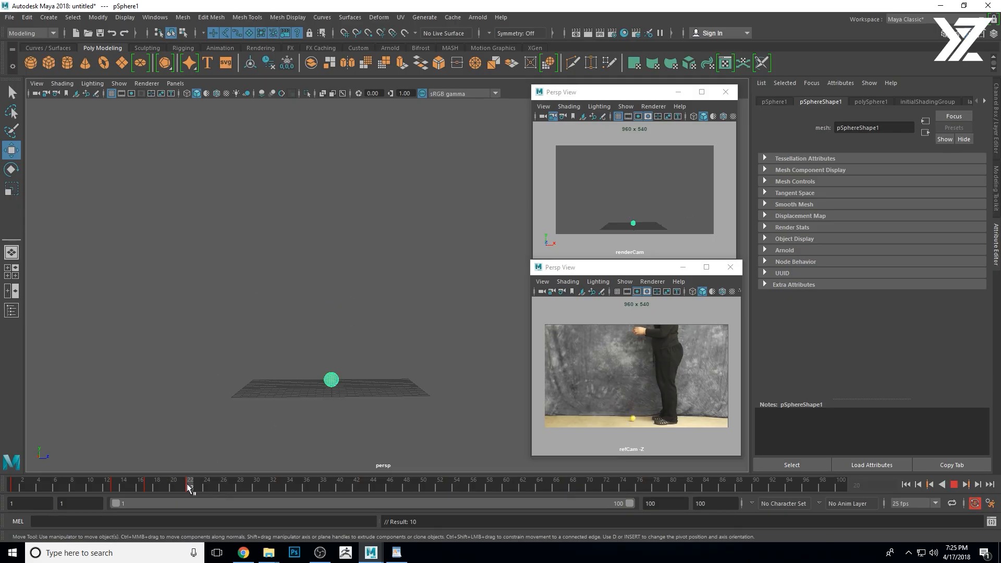
Key the second rebound at frame 25 with the sphere raised to about 1.8 units
left_click_drag(188, 485, 217, 489)
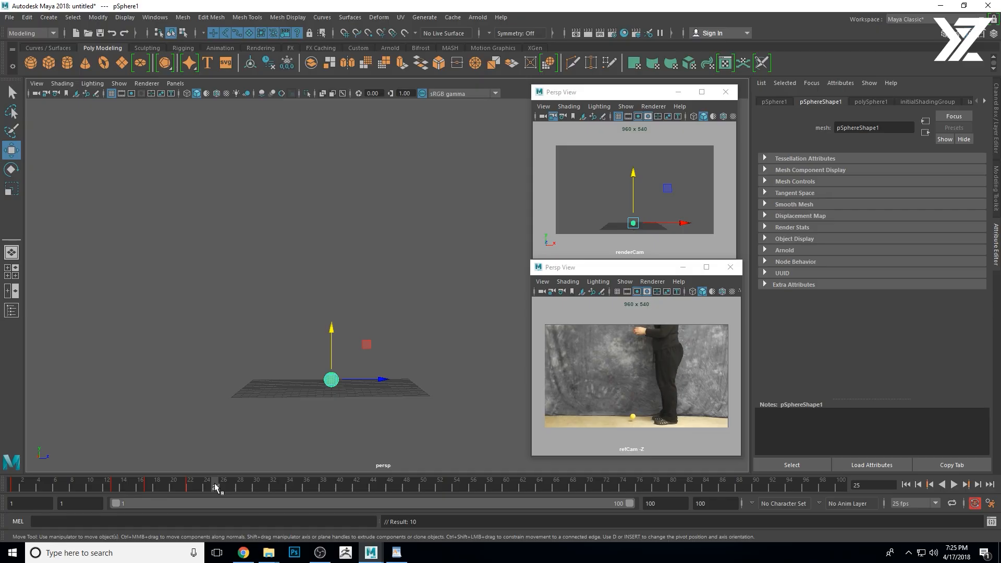
key("alt+v")
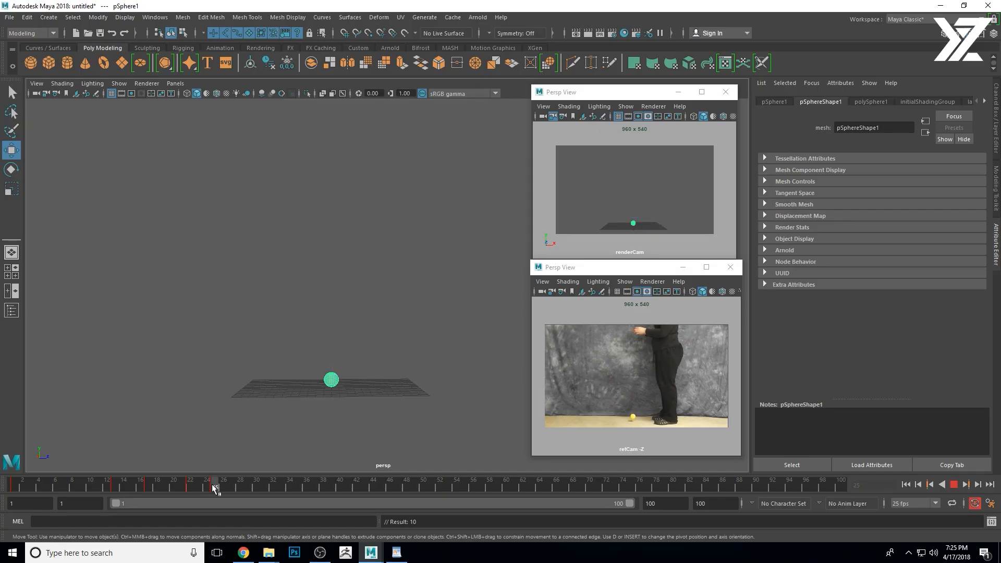
key("alt+v")
left_click_drag(328, 353, 328, 347)
Copy the frame 22 ground pose to frame 28 as the third contact key
key("alt+v")
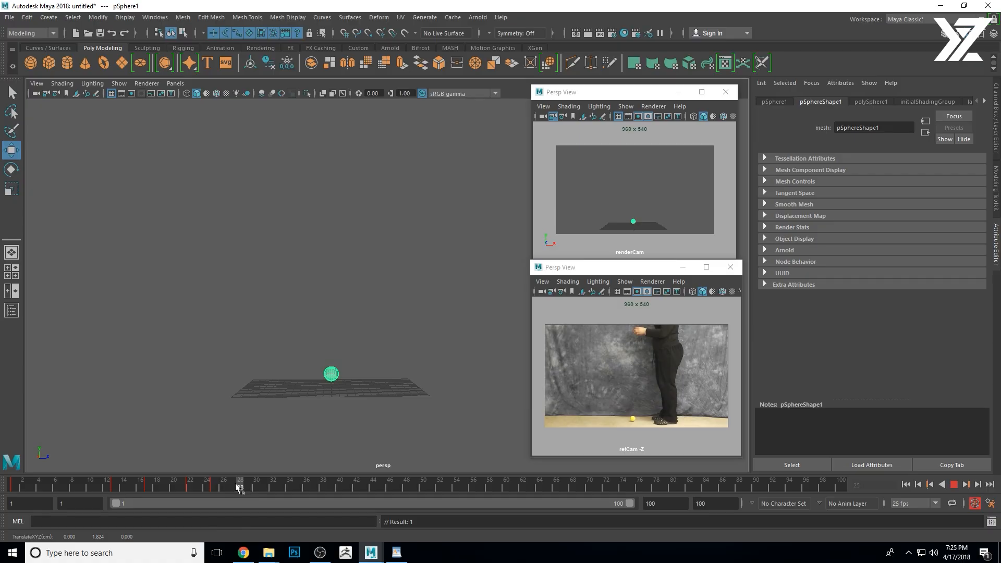
left_click_drag(239, 488, 191, 489)
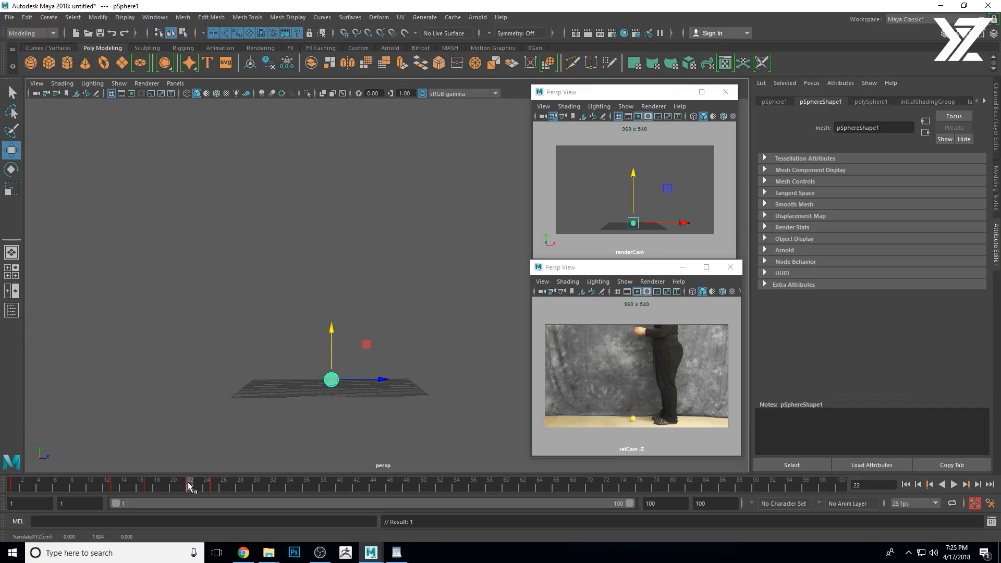
left_click_drag(189, 487, 247, 489)
mouse_move(248, 490)
left_mouse_down()
mouse_move(236, 489)
mouse_move(264, 489)
mouse_move(228, 488)
mouse_move(280, 489)
mouse_move(179, 489)
mouse_move(237, 488)
left_mouse_up()
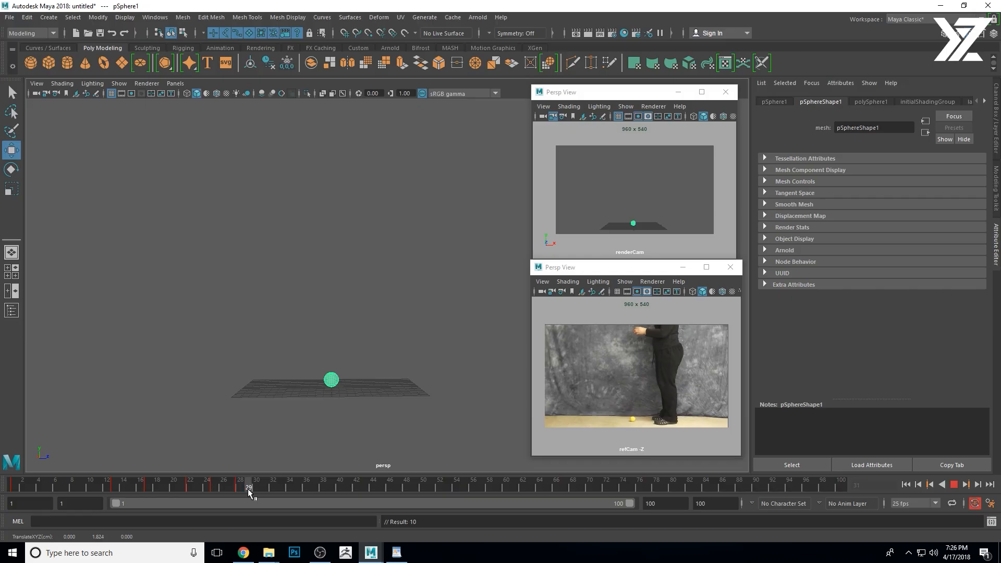
Review the keyed bounces from frame 1, stop at frame 15, and minimize the refCam window
left_click_drag(243, 489, 11, 485)
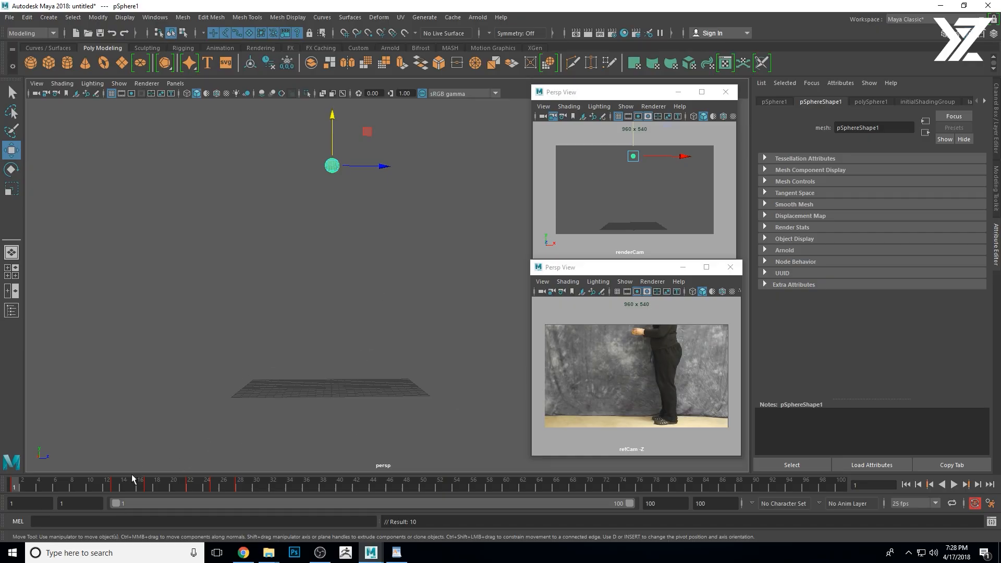
key("alt+v")
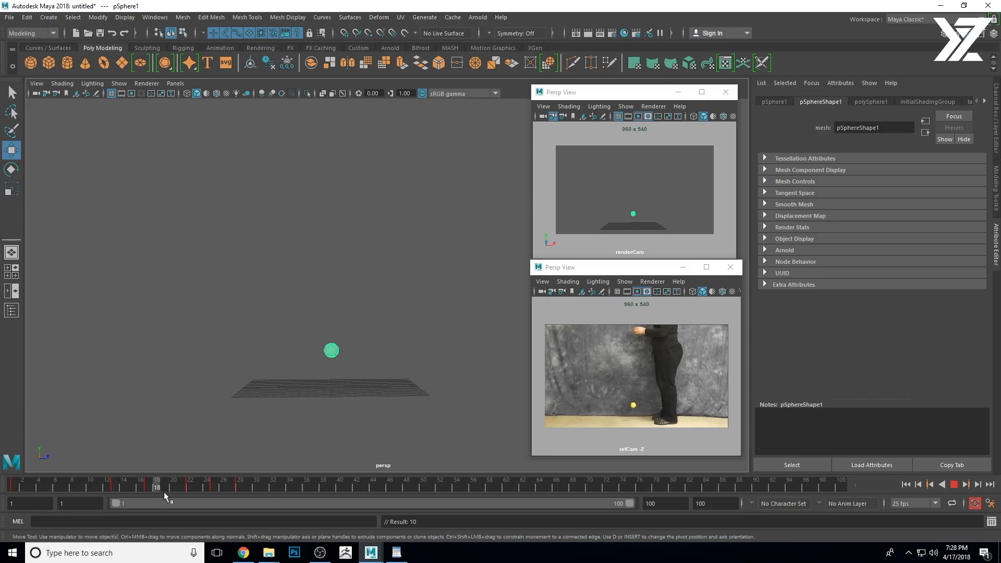
left_click_drag(164, 492, 133, 493)
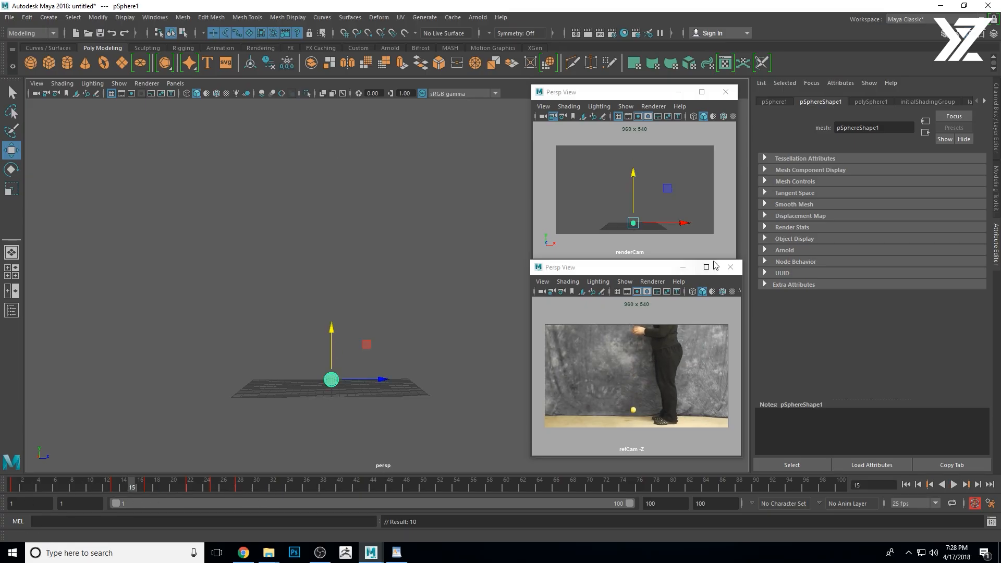
left_click(683, 268)
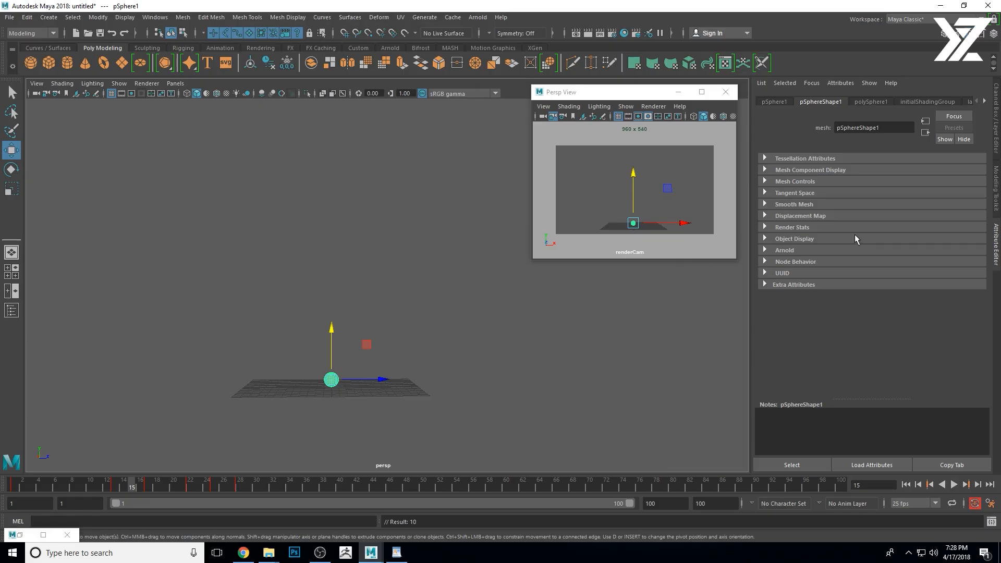
Remove an inbetween at frame 21 to shift the second contact and all following keys one frame earlier
mouse_move(132, 487)
left_mouse_down()
mouse_move(23, 487)
mouse_move(191, 489)
left_mouse_up()
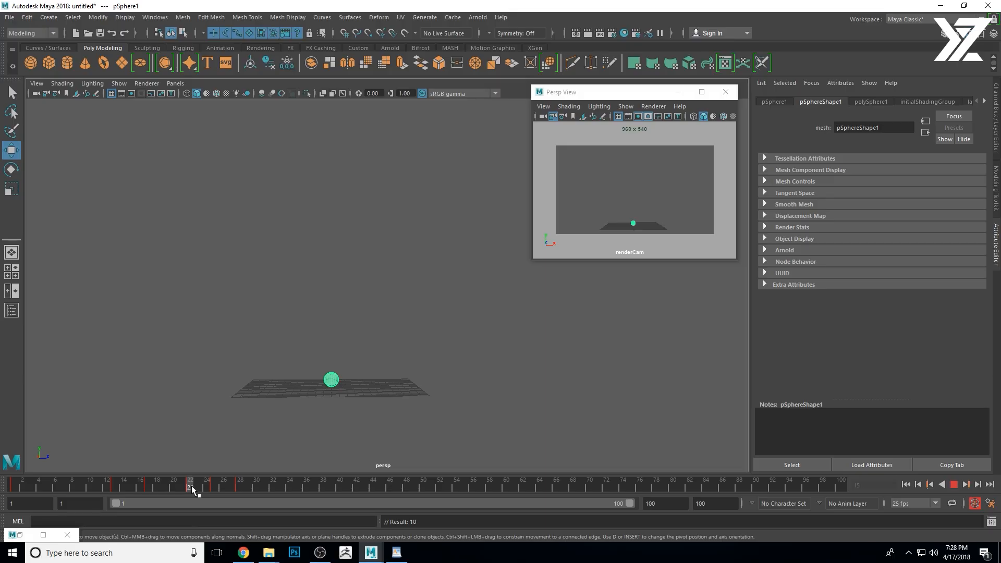
left_click_drag(192, 489, 191, 490)
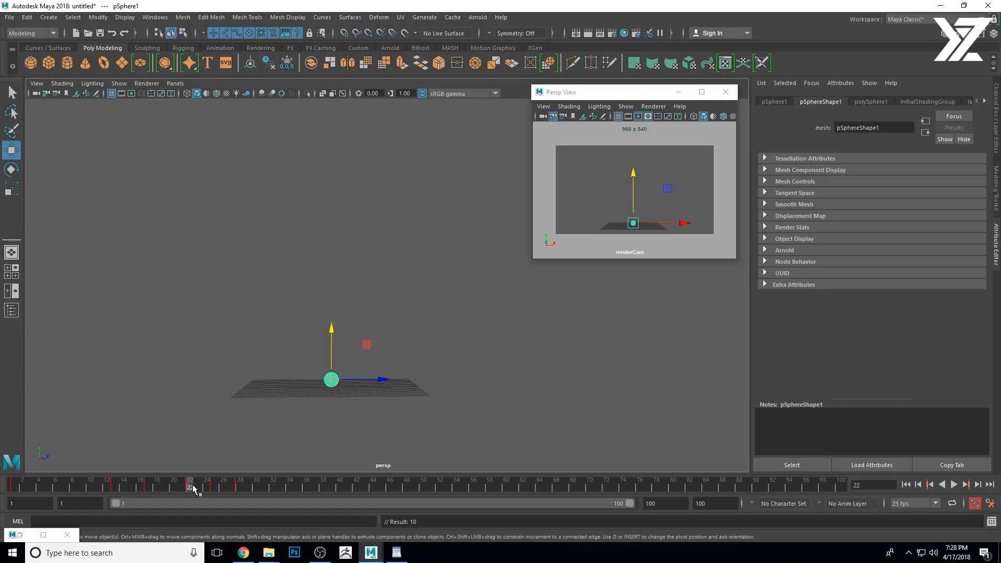
left_click(182, 488)
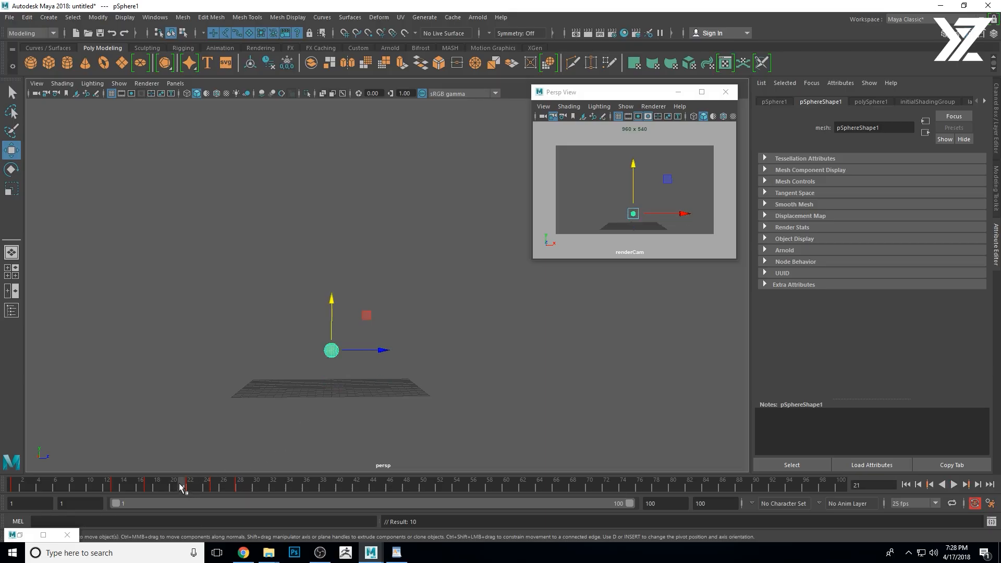
right_click(180, 488)
mouse_move(225, 386)
mouse_move(250, 372)
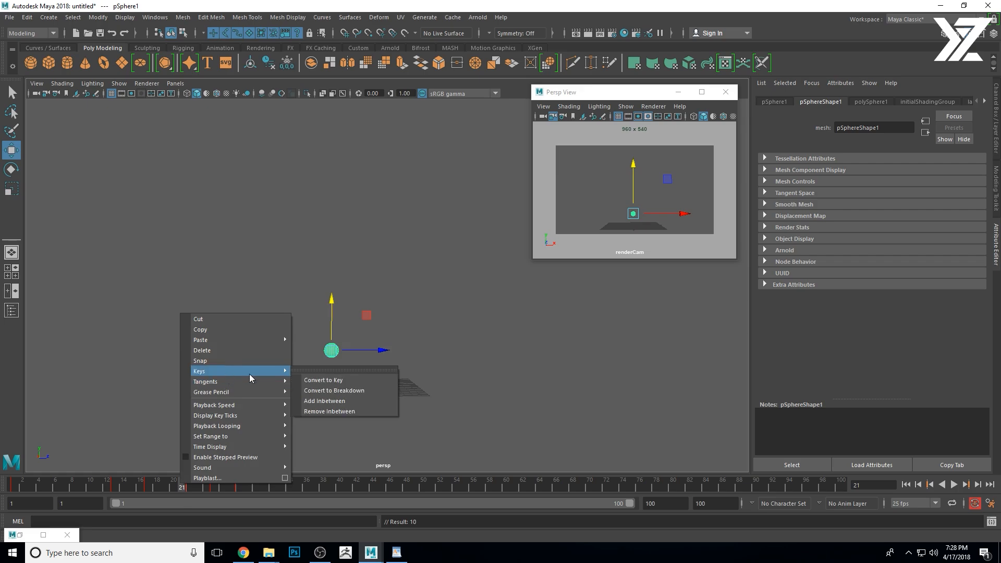
left_click(329, 412)
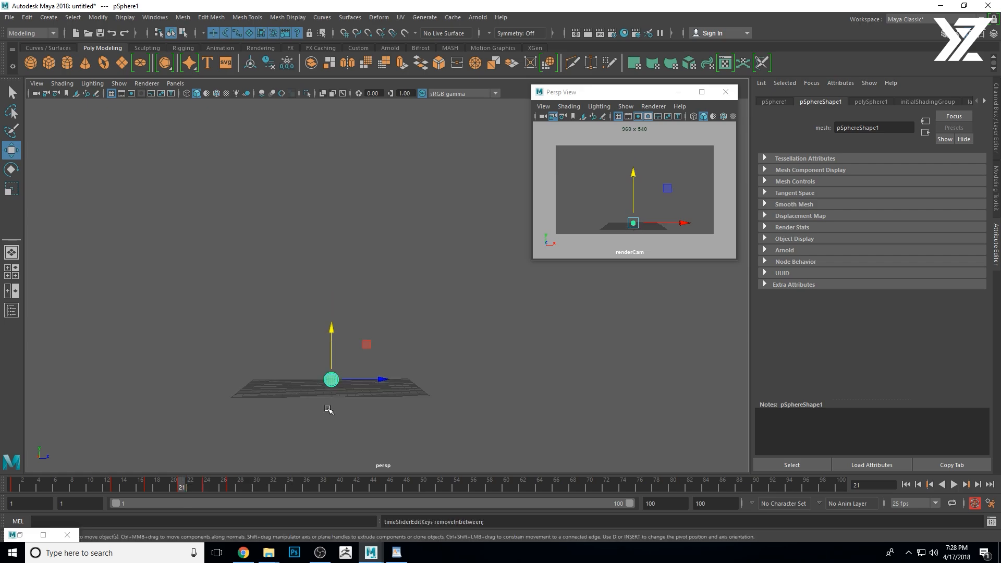
Review the retimed bounces by playing the animation from frame 1
mouse_move(161, 491)
left_mouse_down()
mouse_move(121, 490)
mouse_move(239, 489)
mouse_move(3, 489)
left_mouse_up()
left_click(954, 485)
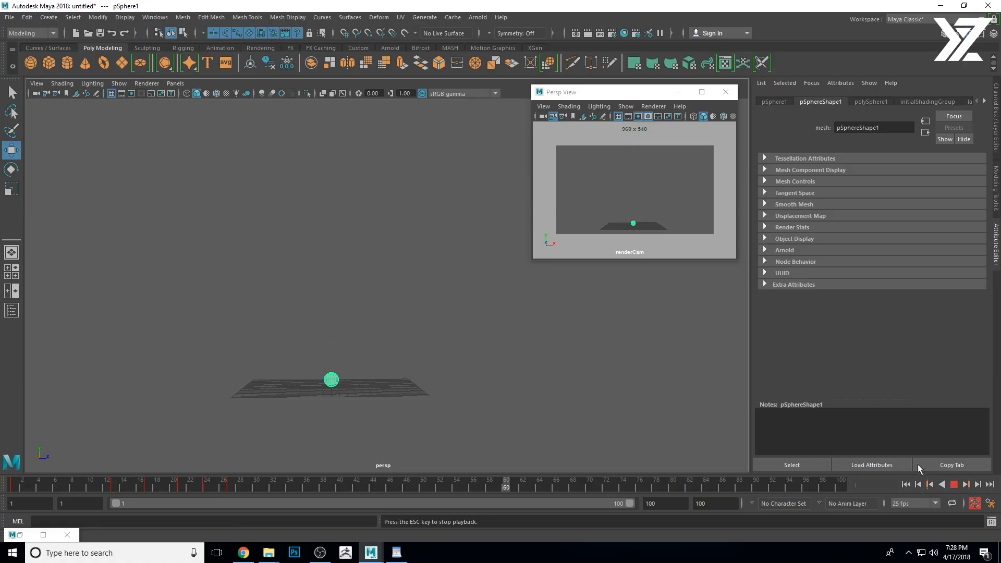
left_click(954, 484)
Set both the playback end and the animation end to frame 40, replay the bounces and return to frame 1
left_click_drag(630, 504, 299, 501)
left_click(714, 503)
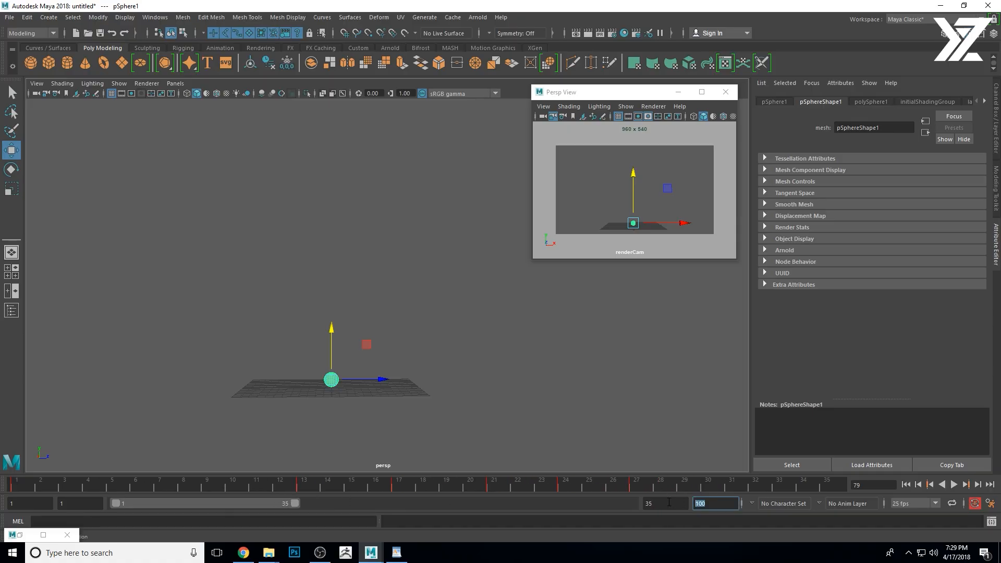
type("40")
key("Return")
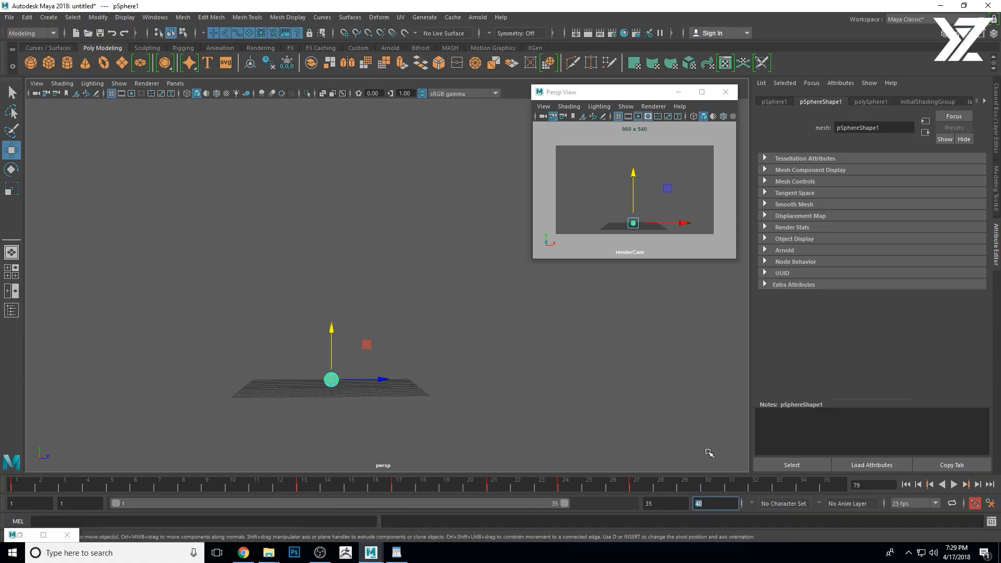
key("shift+Tab")
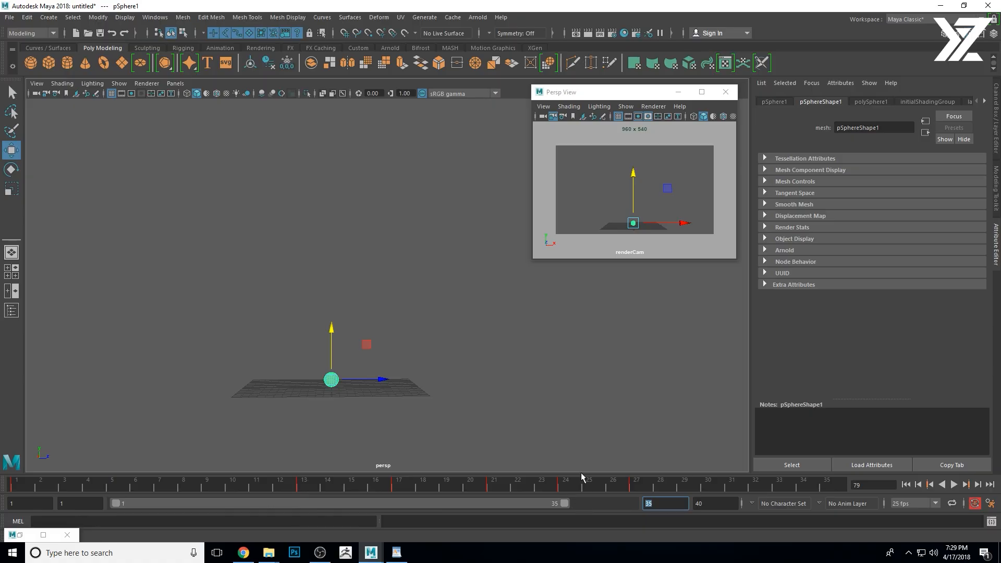
type("40")
key("Return")
left_click(954, 485)
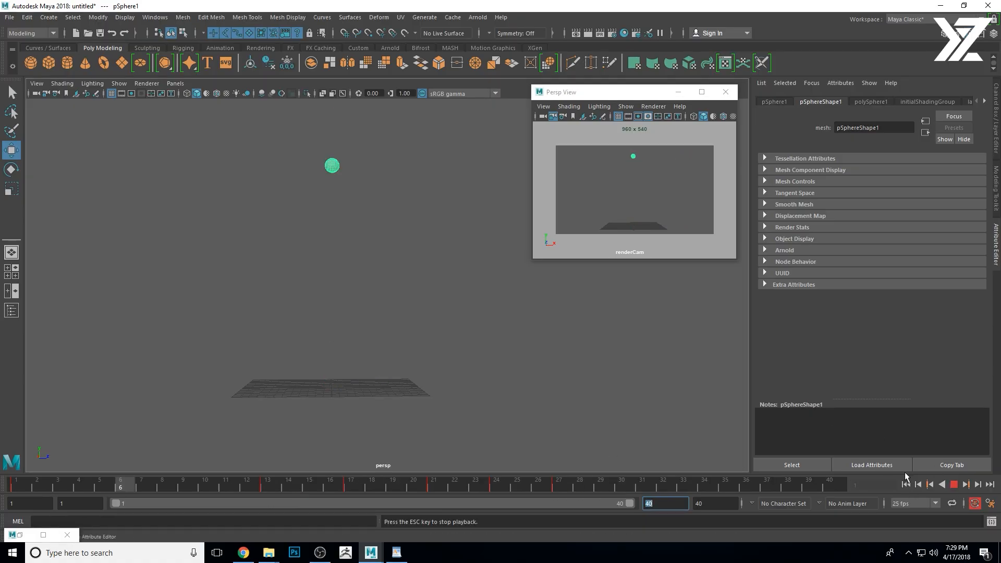
key("Escape")
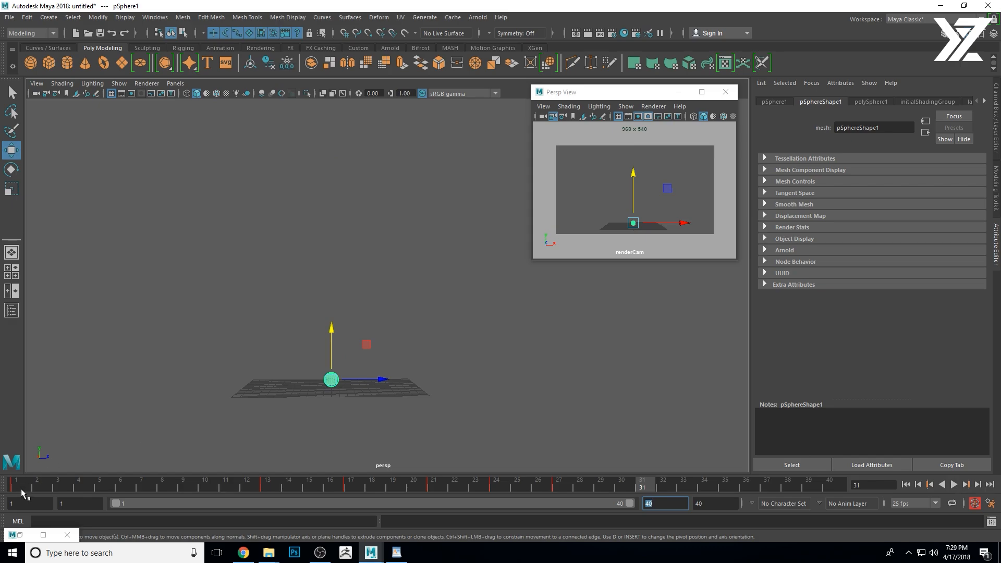
left_click_drag(24, 489, 1, 491)
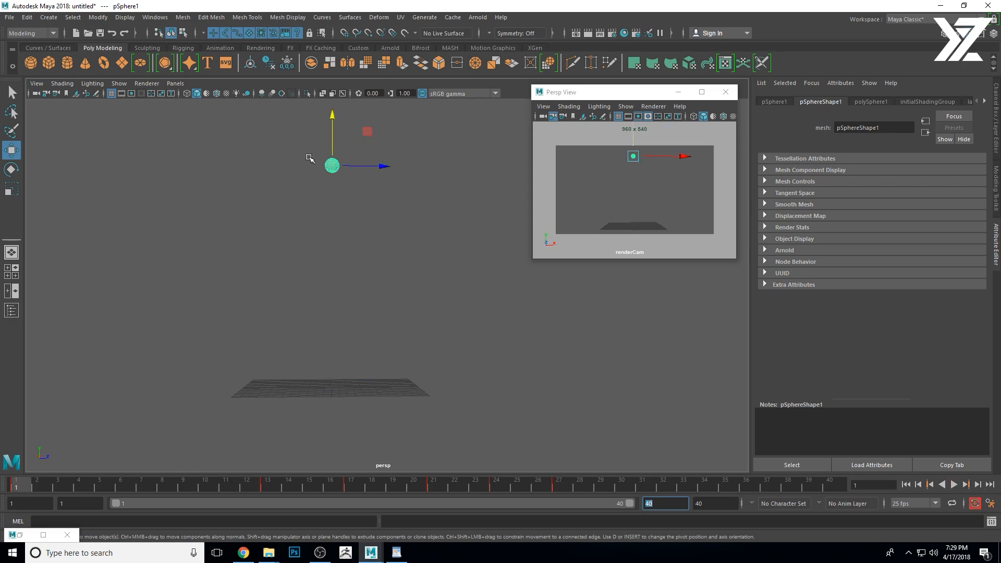
Switch the workspace to the Three Panes Split Top layout and close the floating renderCam window
right_click(19, 277)
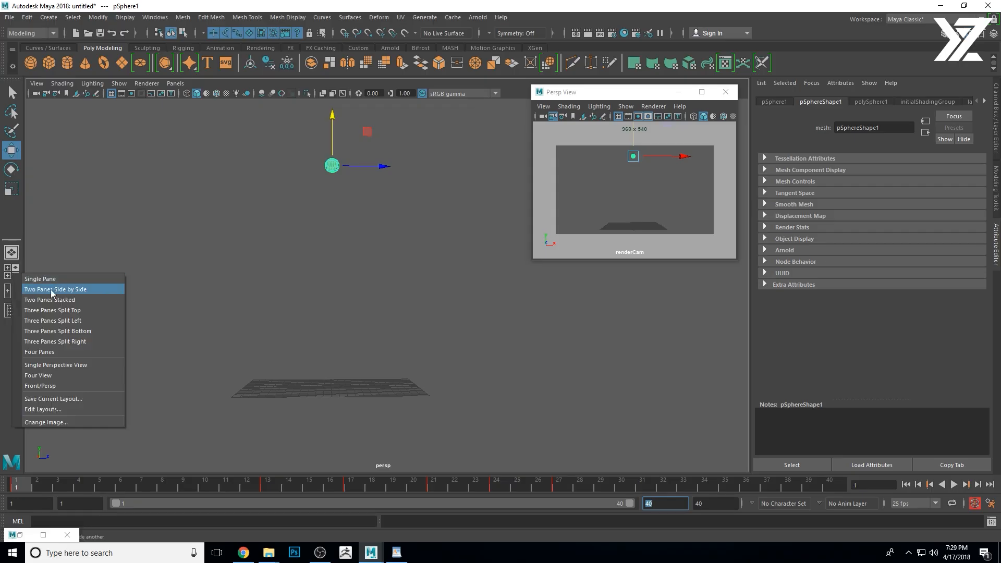
left_click(52, 311)
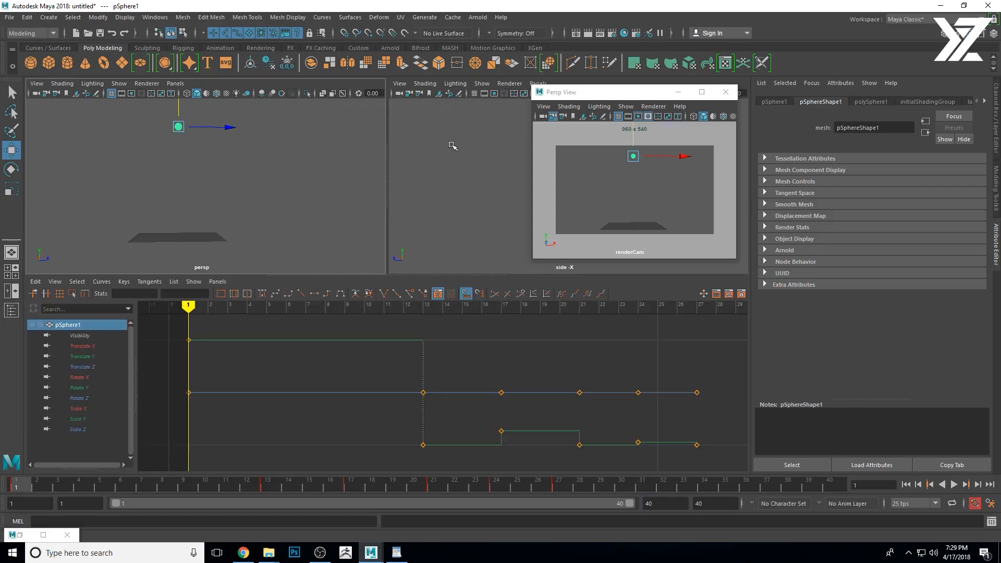
left_click_drag(600, 95, 531, 118)
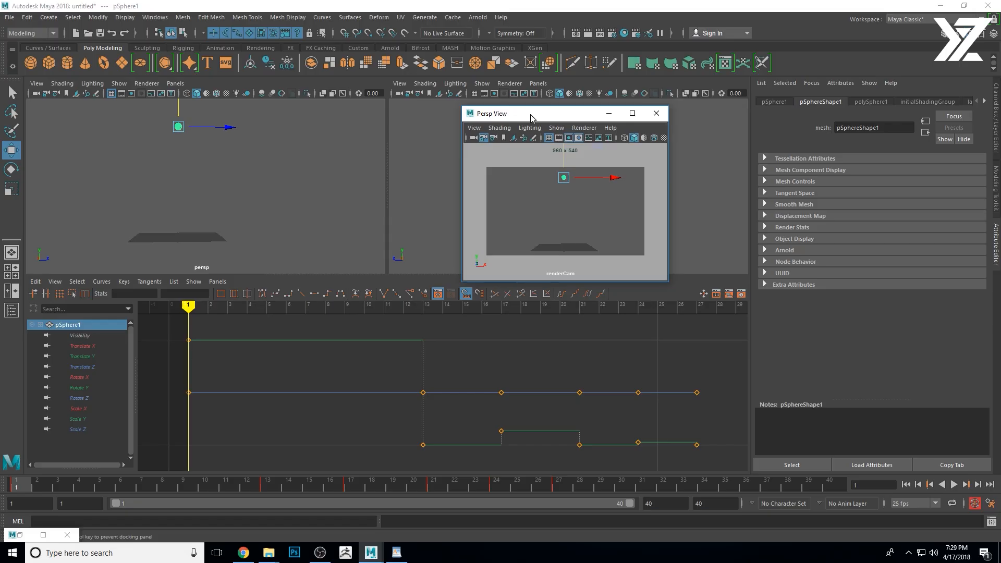
left_click(657, 114)
Look through renderCam in the side viewport and limit its display to polygons and the grid
left_click(539, 83)
mouse_move(645, 94)
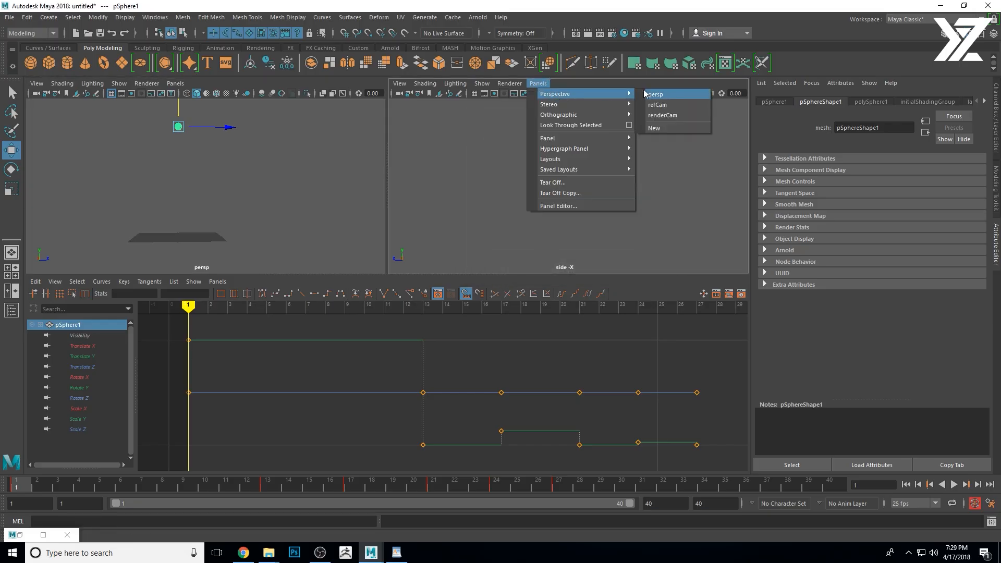
left_click(678, 115)
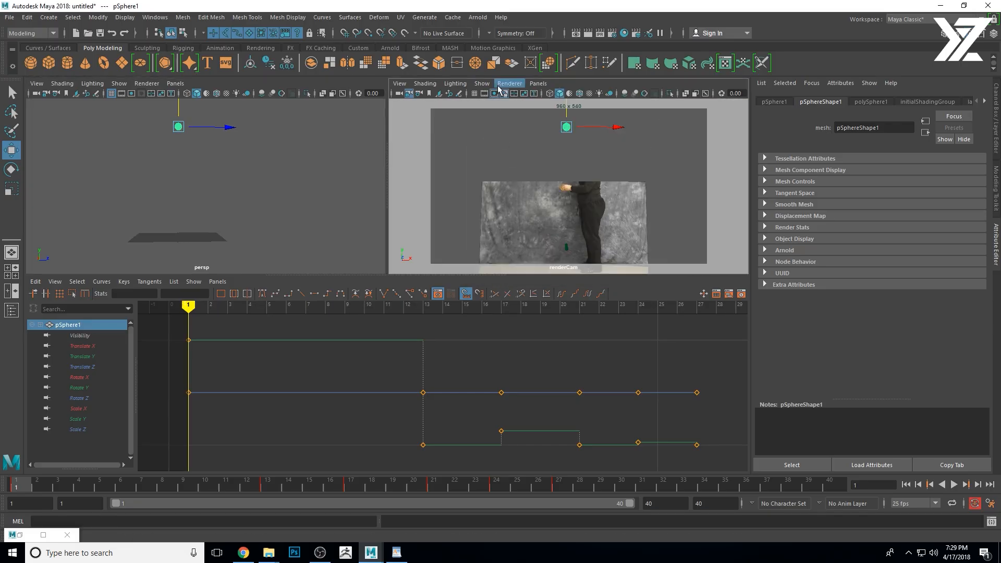
left_click(482, 84)
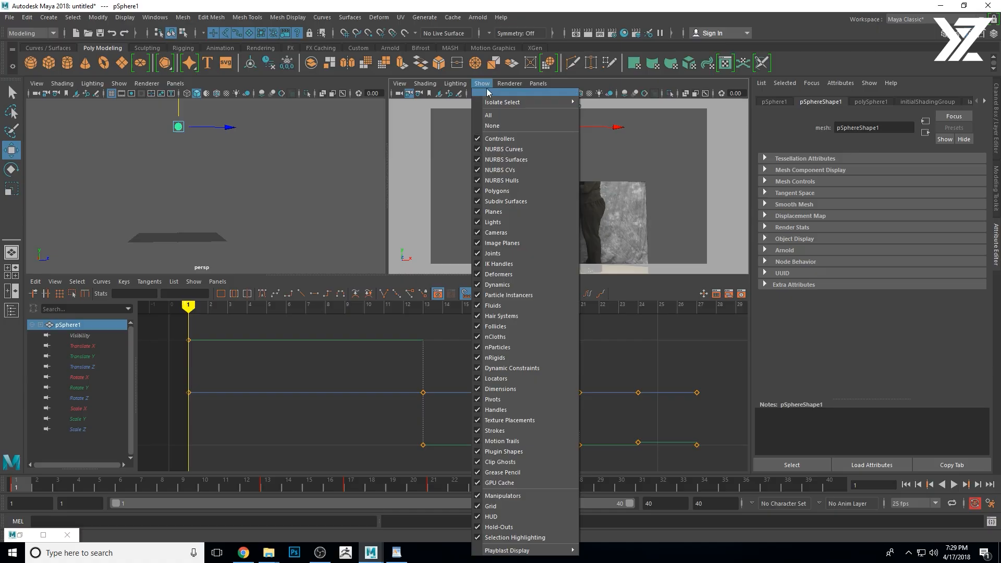
left_click(492, 125)
left_click(482, 84)
left_click(507, 192)
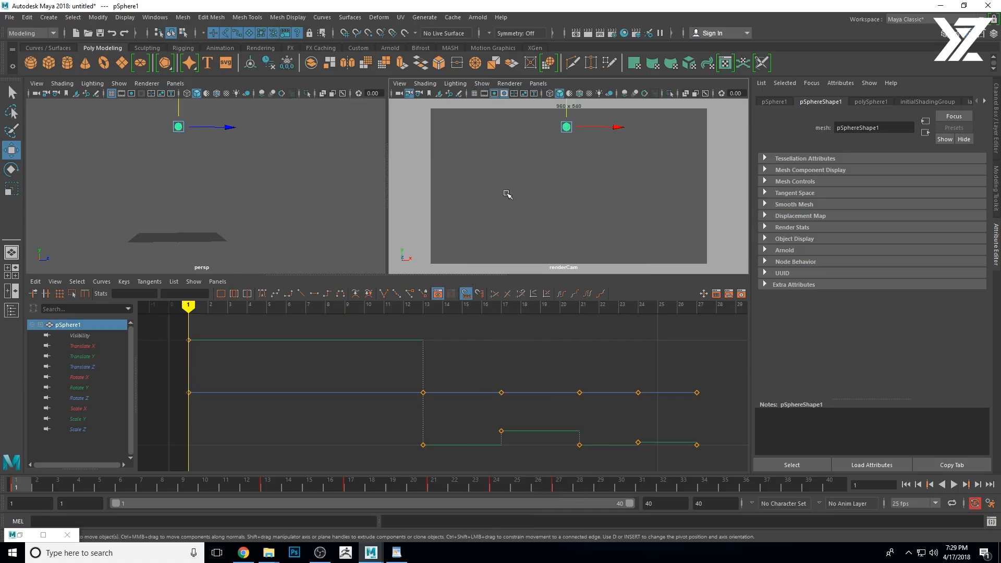
left_click(474, 93)
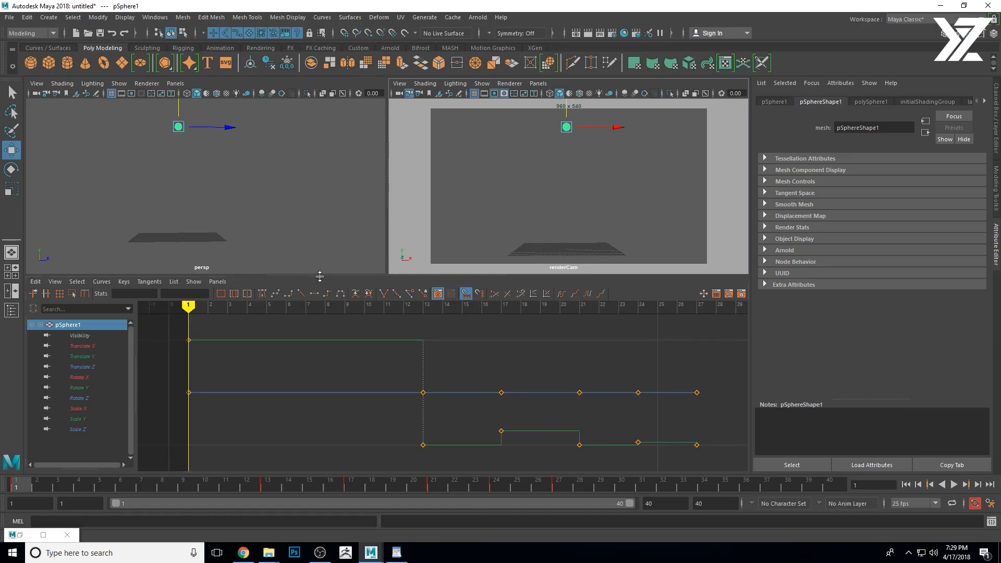
Delete the sphere's static channels and apply auto tangents to its Translate Y curve
left_click_drag(317, 276, 318, 298)
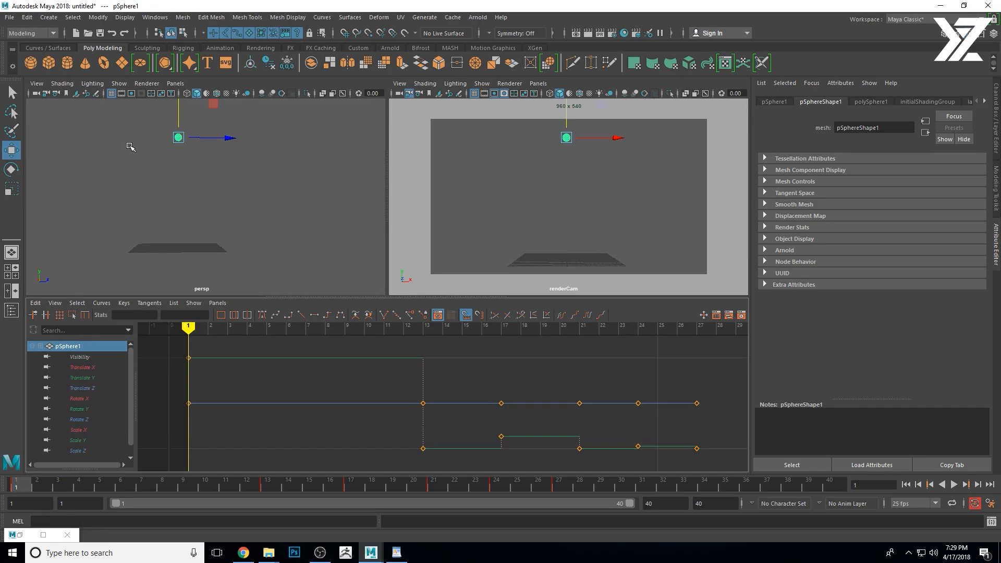
right_click_drag(275, 188, 181, 183, "alt")
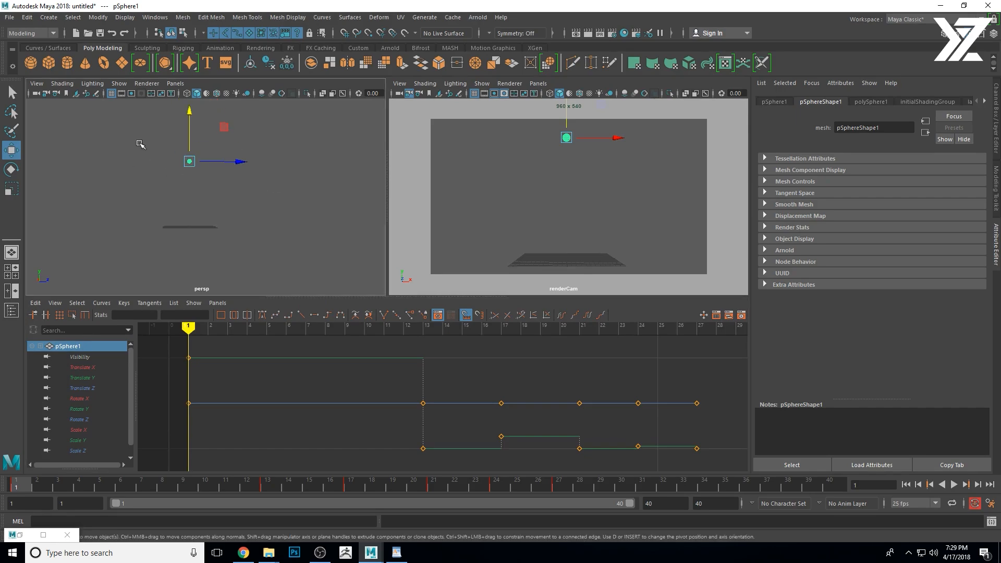
left_click_drag(141, 144, 272, 204)
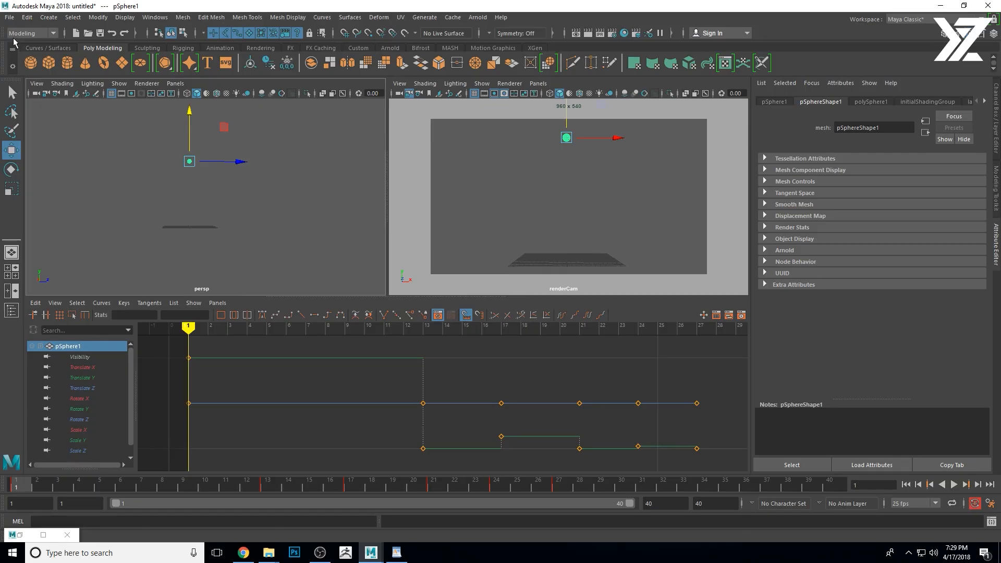
left_click(27, 17)
mouse_move(73, 142)
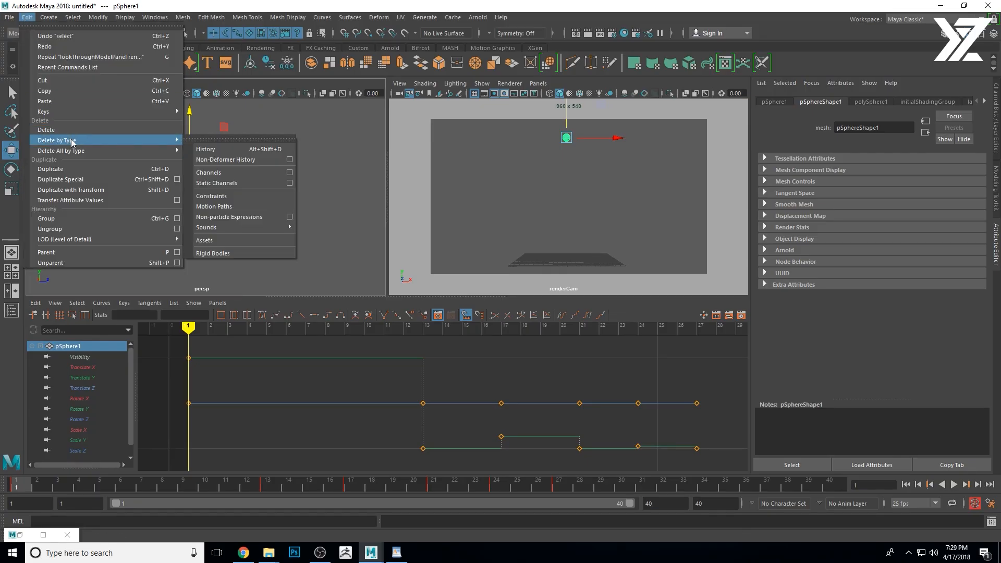
left_click(235, 182)
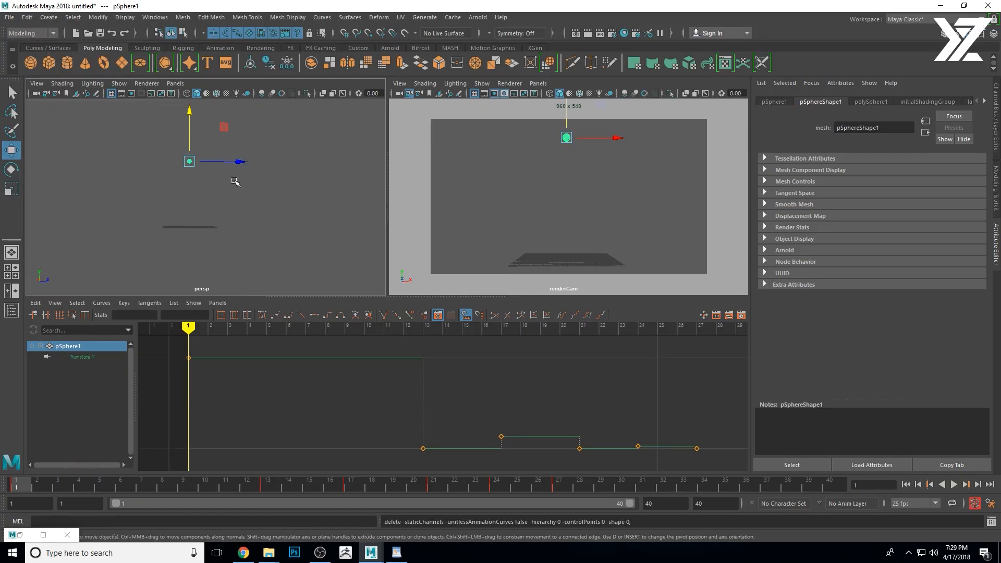
left_click(262, 316)
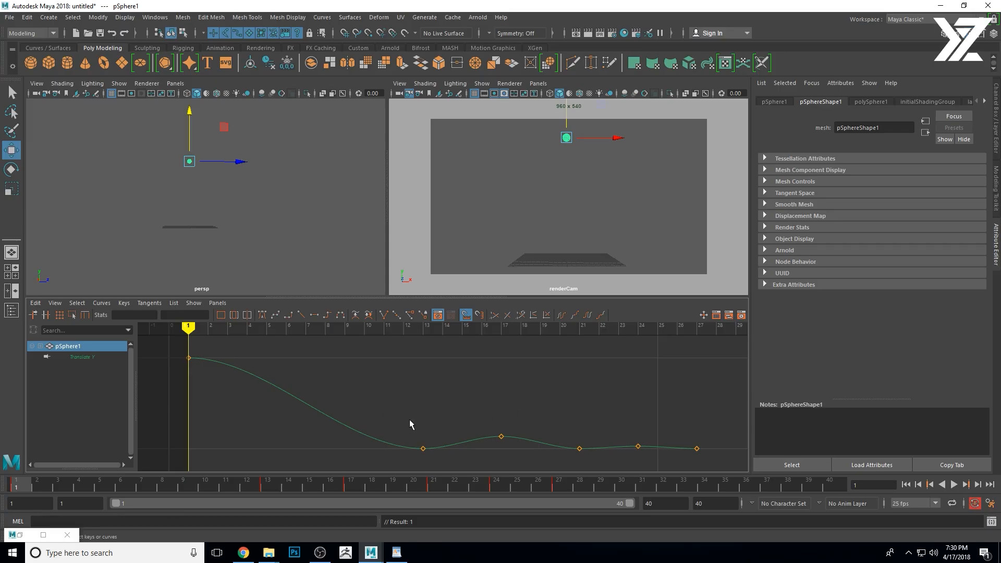
mouse_move(542, 405)
right_mouse_down("alt+shift")
mouse_move(536, 373)
mouse_move(543, 404)
right_mouse_up("alt+shift")
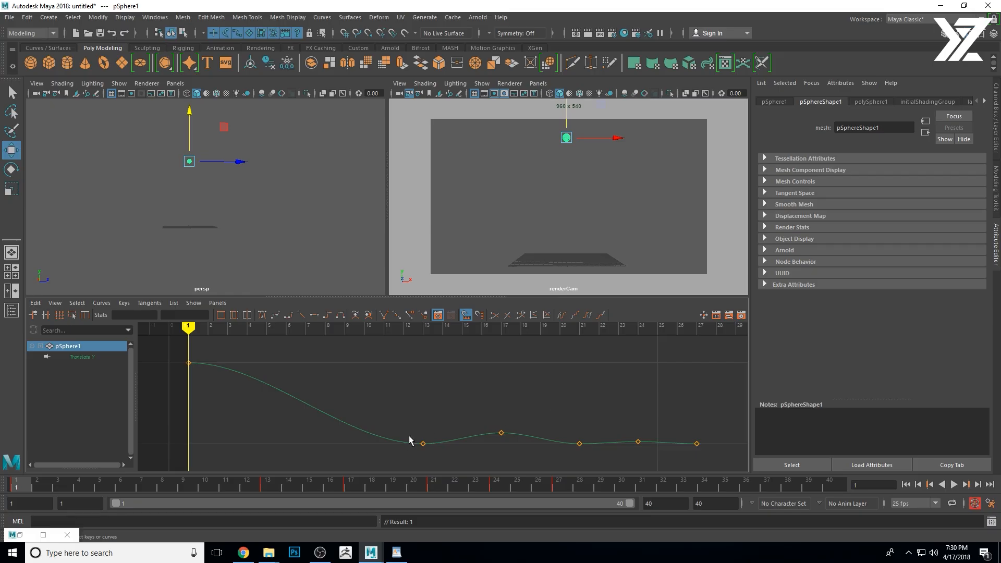
Break the tangents of the frame 13 contact key and steepen its incoming handle for an accelerating fall
left_click_drag(408, 427, 444, 453)
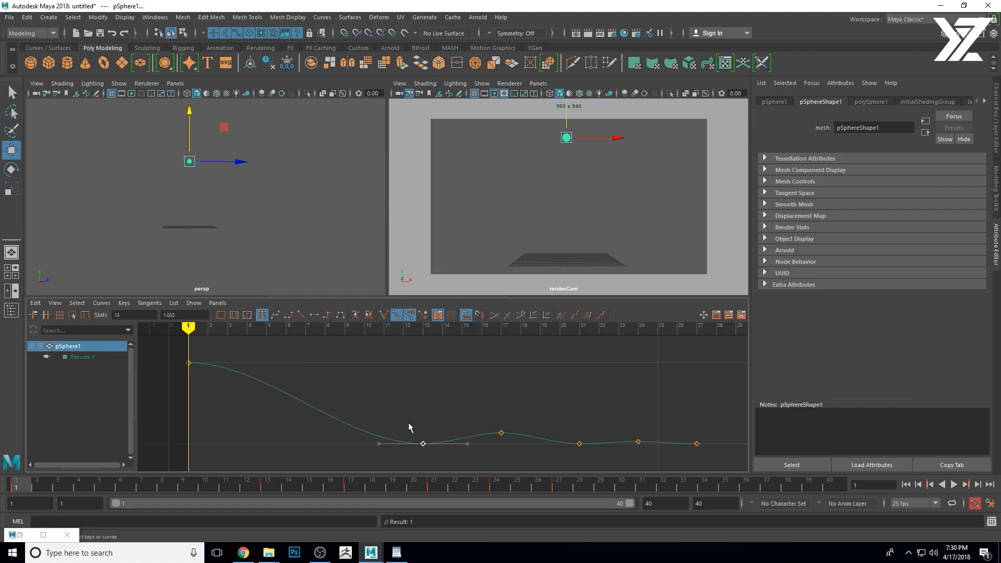
left_click_drag(409, 422, 433, 469)
left_click(384, 314)
left_click_drag(368, 421, 395, 432)
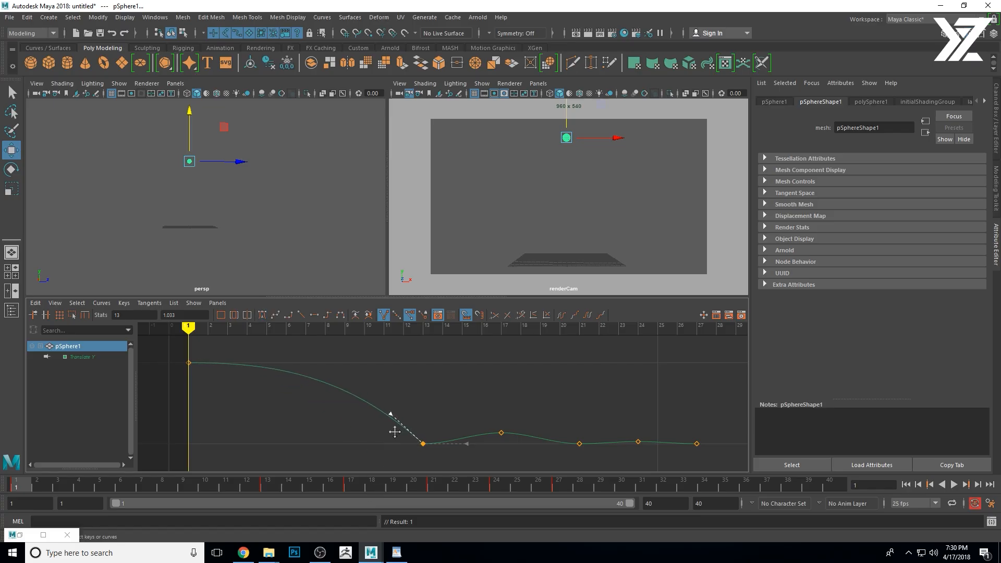
Examine the Translate Y curve's shape around the first rebound key at frame 17 and its neighbouring contacts
middle_click_drag(522, 443, 436, 409, "alt")
right_click_drag(436, 409, 436, 364, "alt")
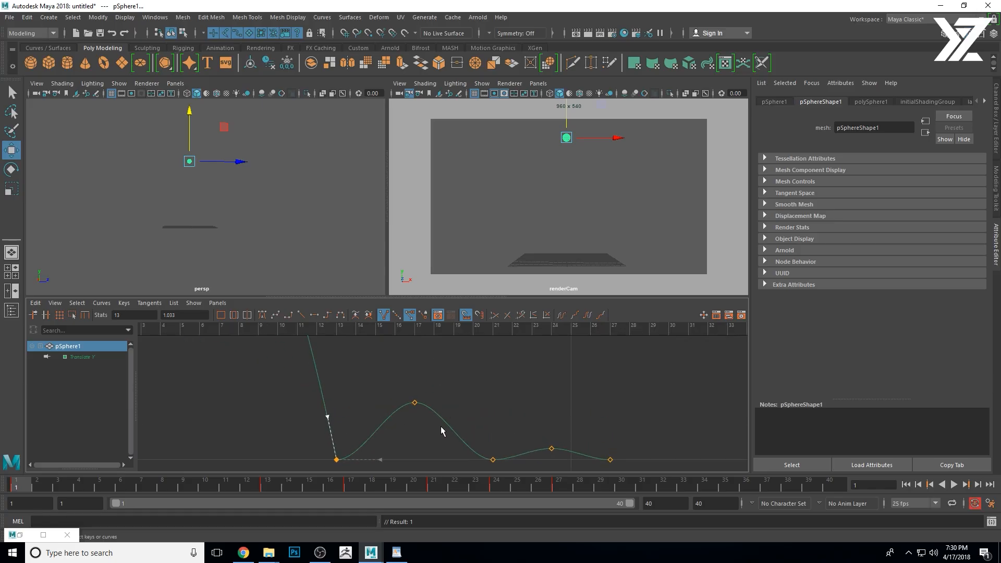
key("a")
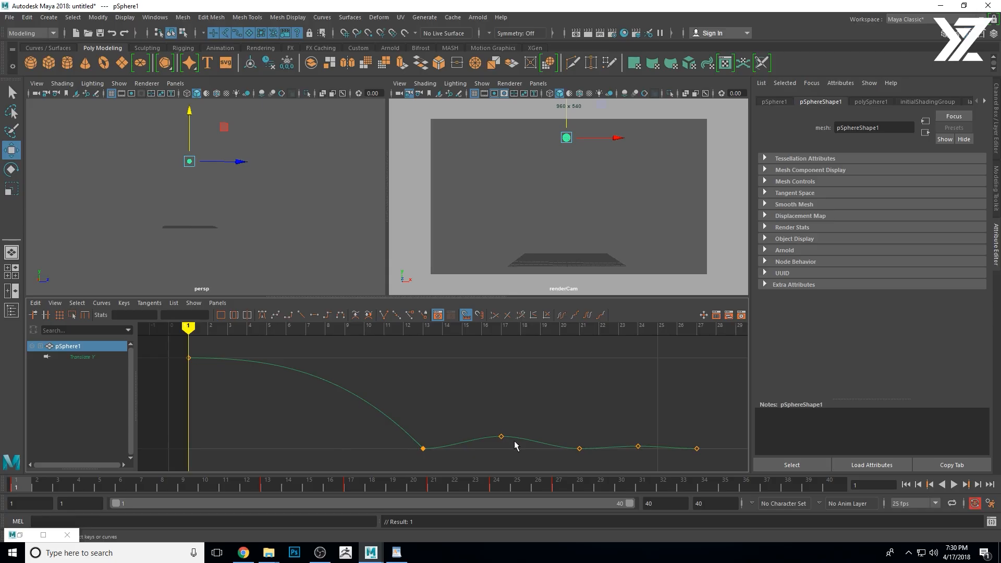
left_click_drag(422, 413, 581, 462)
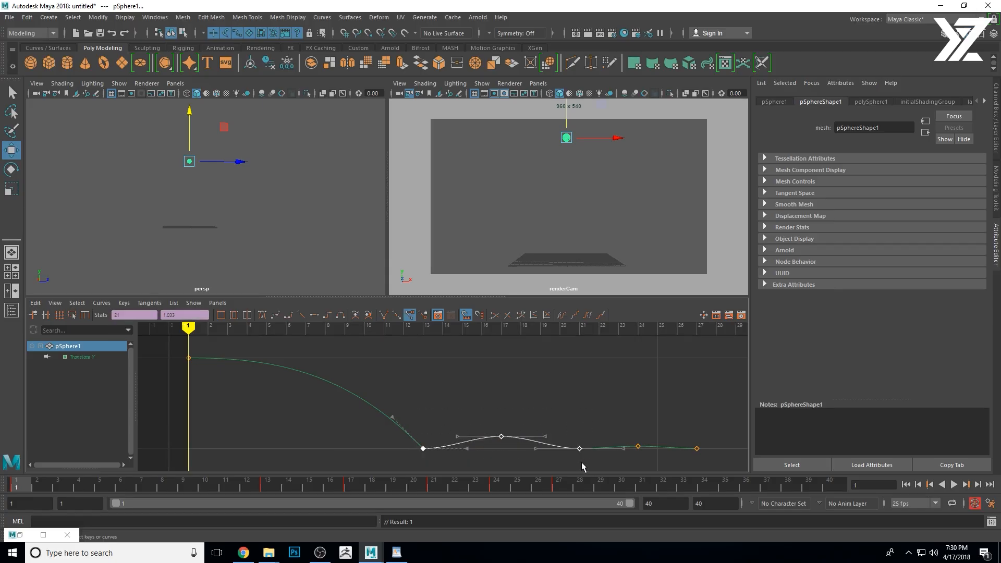
left_click_drag(490, 410, 518, 446)
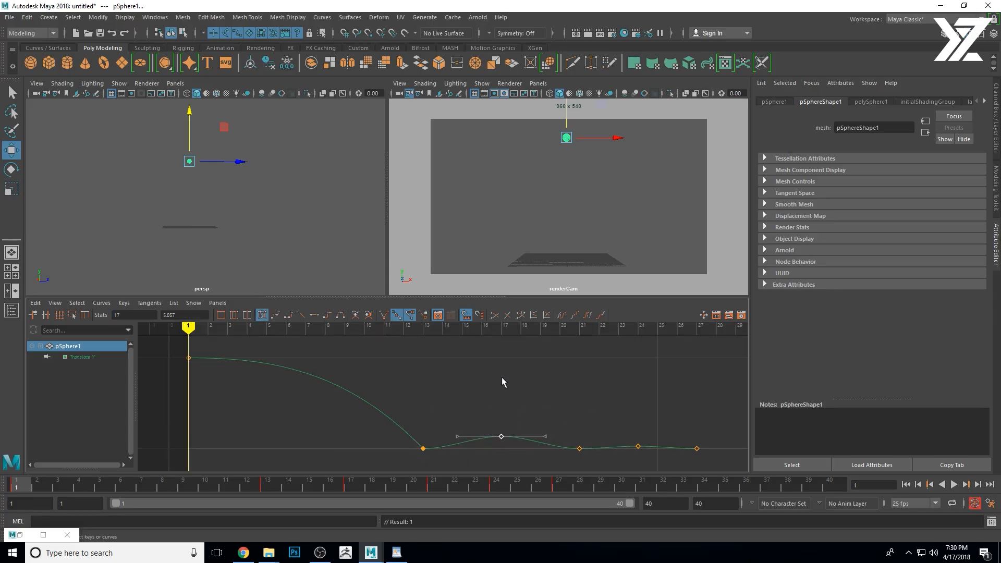
key("f")
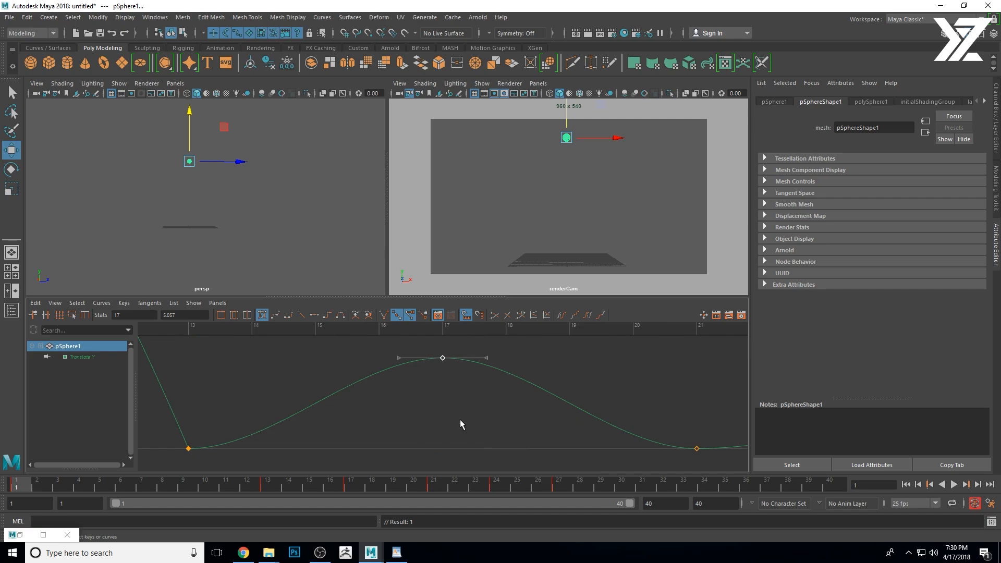
mouse_move(454, 417)
right_mouse_down("alt")
mouse_move(433, 416)
mouse_move(446, 430)
right_mouse_up("alt")
left_click(452, 432)
key("f")
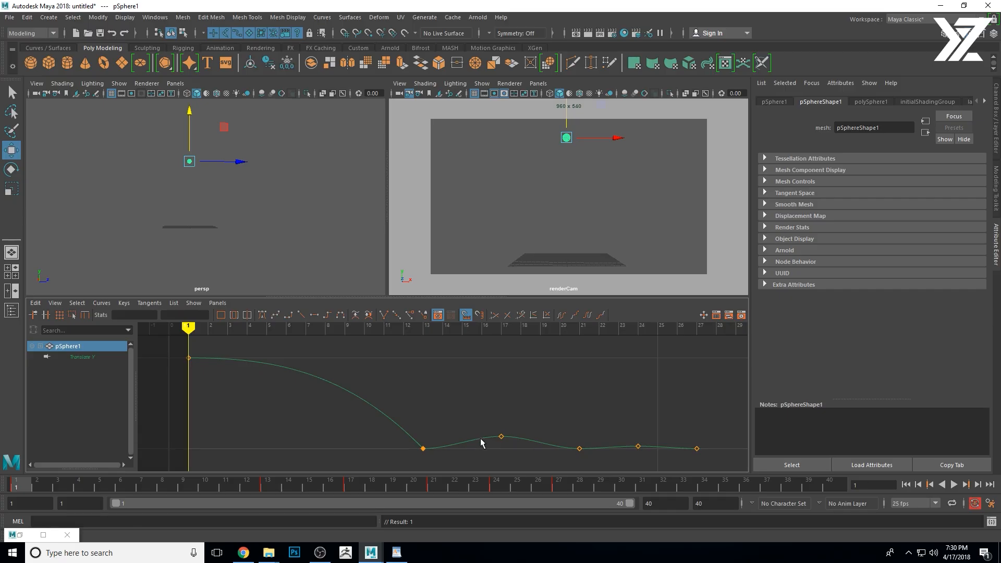
Steepen the outgoing tangent handle of the frame 13 contact key so the sphere launches sharply into its first rebound
right_click_drag(503, 439, 505, 398, "alt+shift")
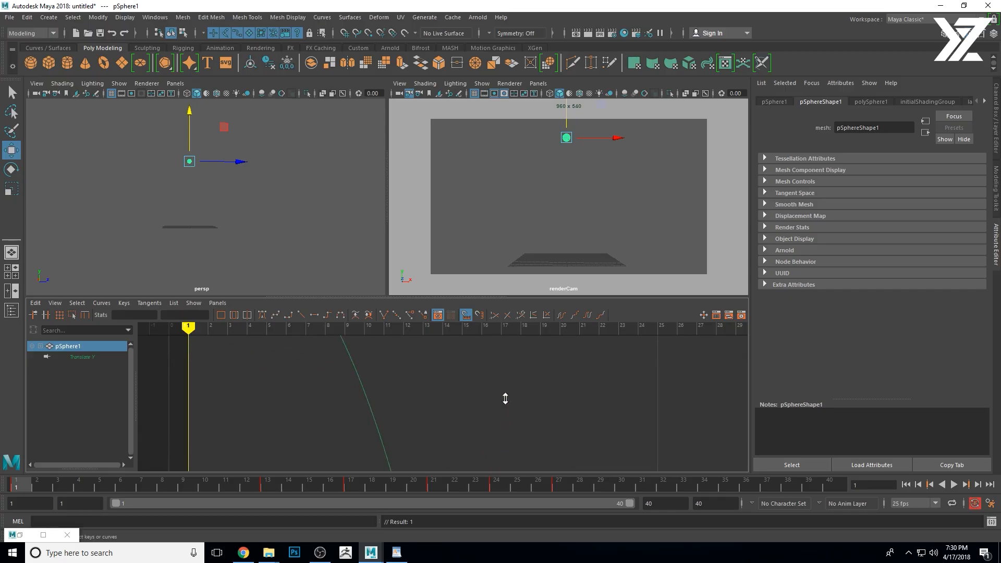
right_click_drag(538, 443, 510, 438, "alt")
middle_click_drag(510, 440, 498, 372, "alt")
mouse_move(497, 372)
right_mouse_down("alt")
mouse_move(402, 391)
mouse_move(479, 398)
mouse_move(456, 449)
mouse_move(418, 424)
mouse_move(381, 425)
mouse_move(414, 454)
mouse_move(384, 449)
mouse_move(413, 454)
mouse_move(460, 423)
mouse_move(459, 447)
mouse_move(431, 425)
right_mouse_up("alt")
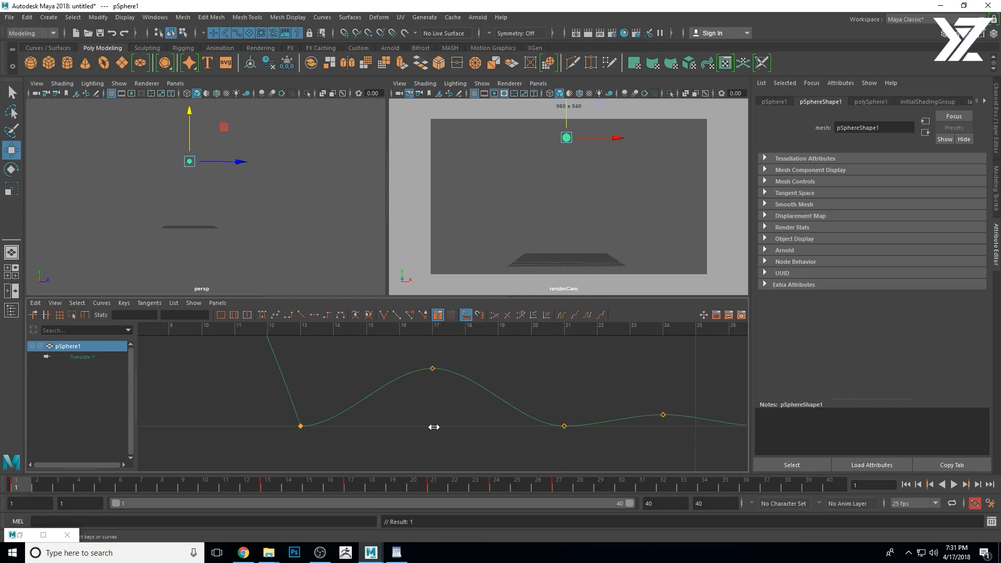
left_click(300, 426)
left_click(345, 426)
middle_click_drag(361, 447, 348, 406)
Break the tangents of the frame 21 contact key and raise its incoming handle for an accelerating fall
left_click_drag(482, 416, 583, 452)
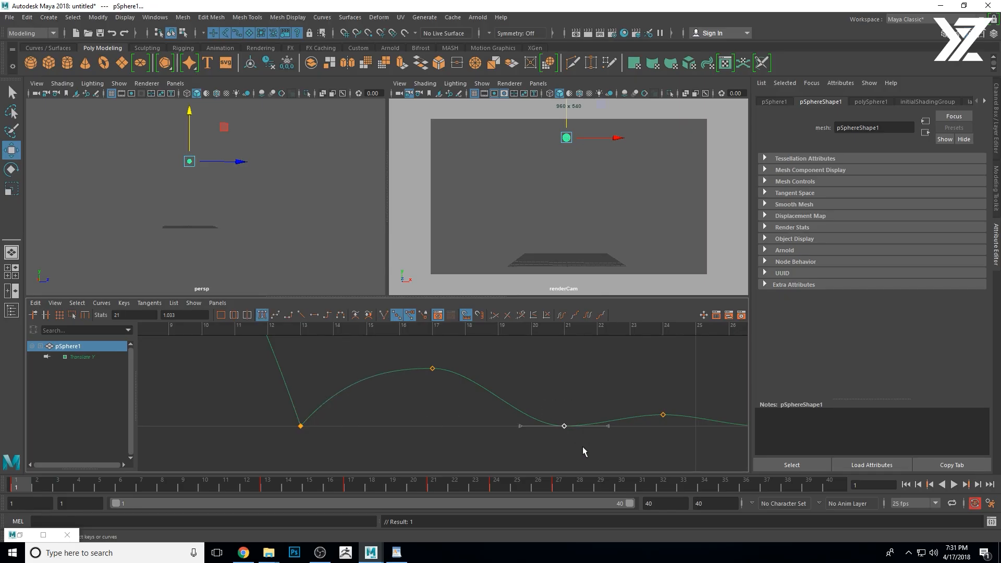
left_click(383, 315)
middle_click_drag(536, 445, 537, 402)
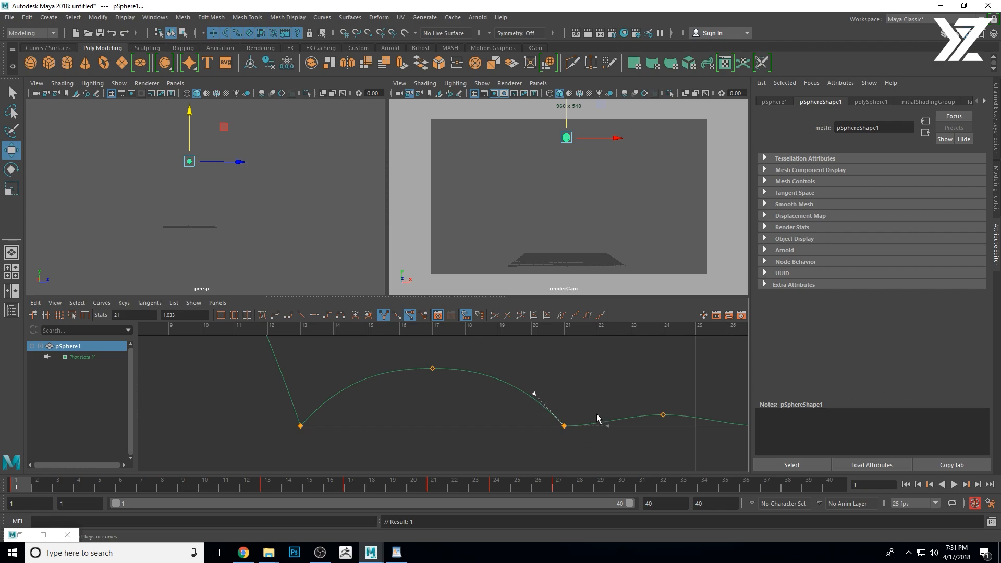
Raise the outgoing tangent handle of the frame 21 contact key to give the second rebound a sharp launch
left_click_drag(597, 414, 630, 440)
middle_click_drag(652, 441, 431, 436, "alt")
right_click_drag(463, 429, 461, 375, "alt+shift")
middle_click_drag(489, 449, 493, 400, "alt")
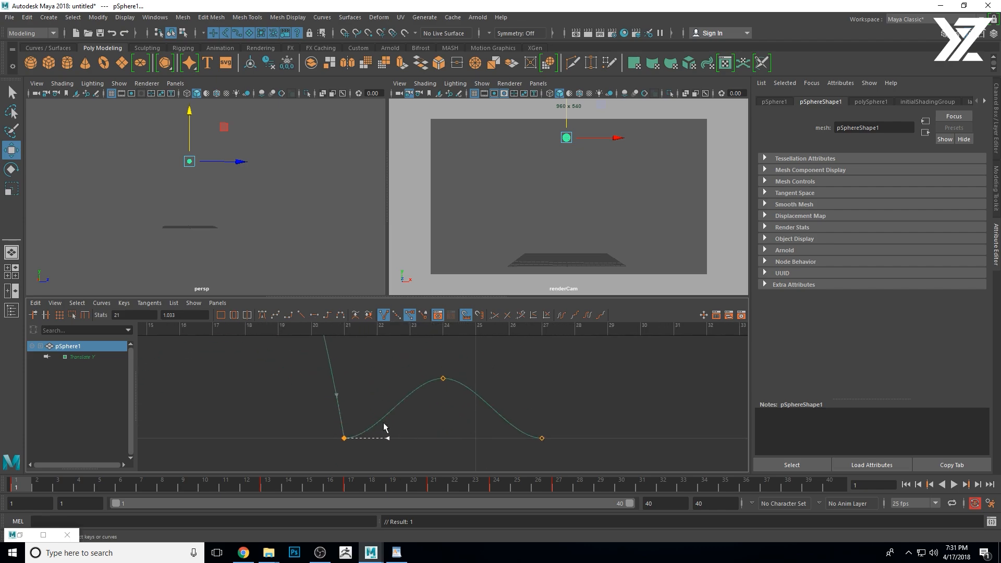
left_click(409, 461)
left_click_drag(334, 424, 377, 448)
left_click(389, 446)
middle_click_drag(402, 447, 387, 408)
Steepen the incoming tangent handle of the final contact key at frame 27 to round off the second bounce arc
left_click(542, 438)
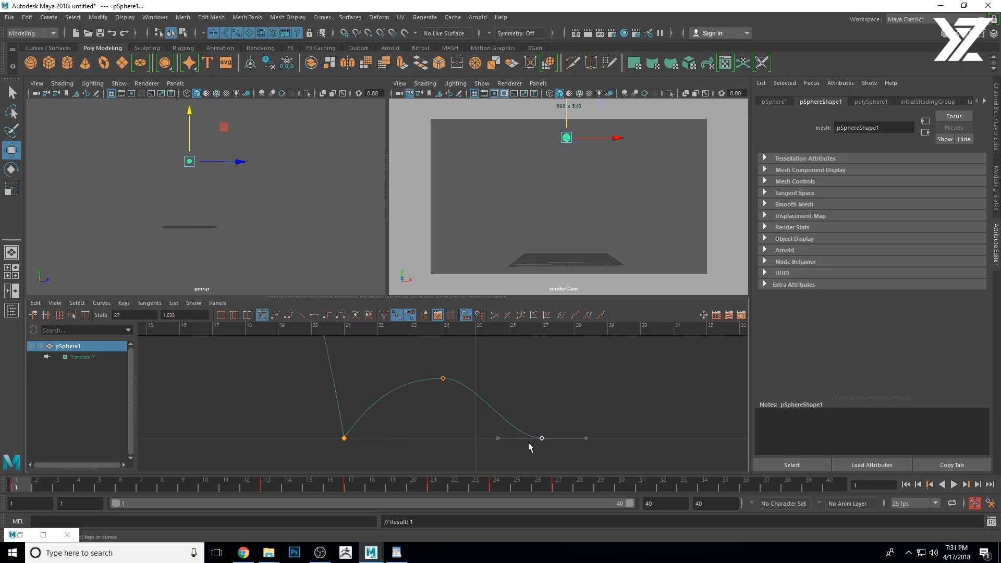
left_click_drag(474, 409, 508, 461)
middle_click_drag(494, 439, 513, 411)
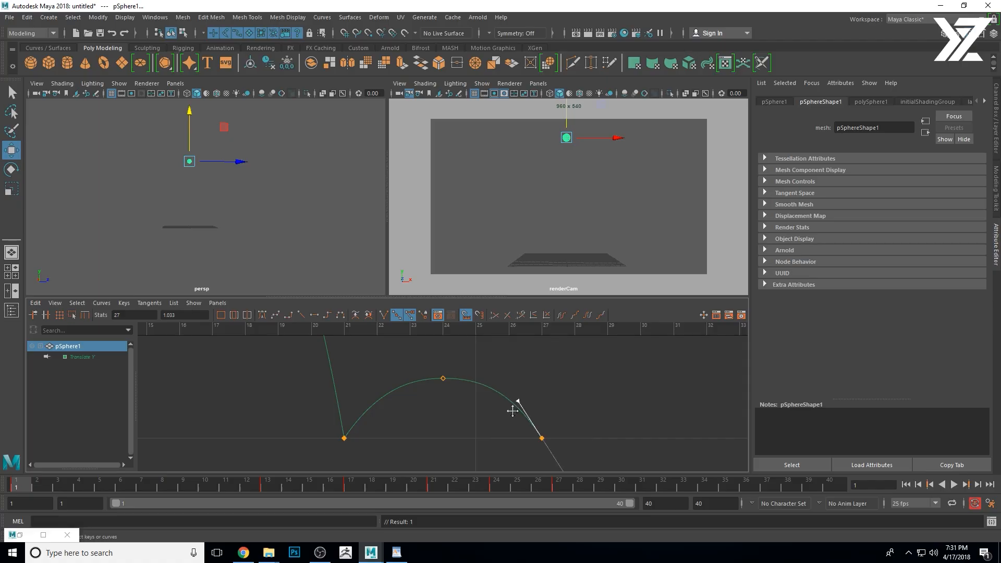
left_click_drag(498, 387, 528, 417)
mouse_move(528, 417)
middle_mouse_down()
mouse_move(549, 400)
mouse_move(537, 408)
middle_mouse_up()
Fine-tune the outgoing handle of the frame 21 contact key and check the complete Translate Y curve
left_click_drag(337, 422, 374, 459)
left_click_drag(361, 397, 384, 415)
middle_click_drag(387, 414, 424, 416)
left_click(411, 380)
key("a")
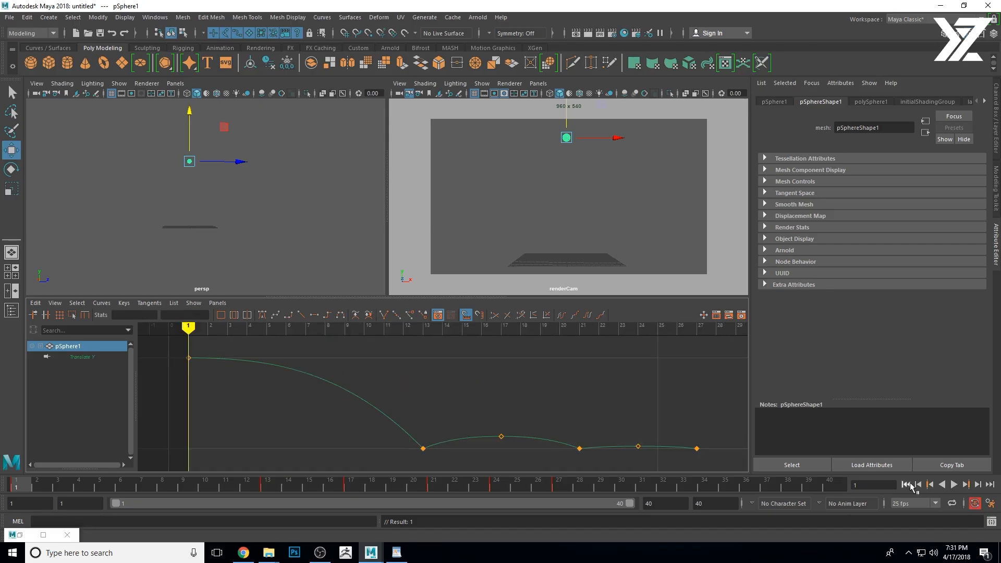
Play back the sphere's bounce, then bring up the floating refCam reference view for comparison and minimize it again
left_click(955, 486)
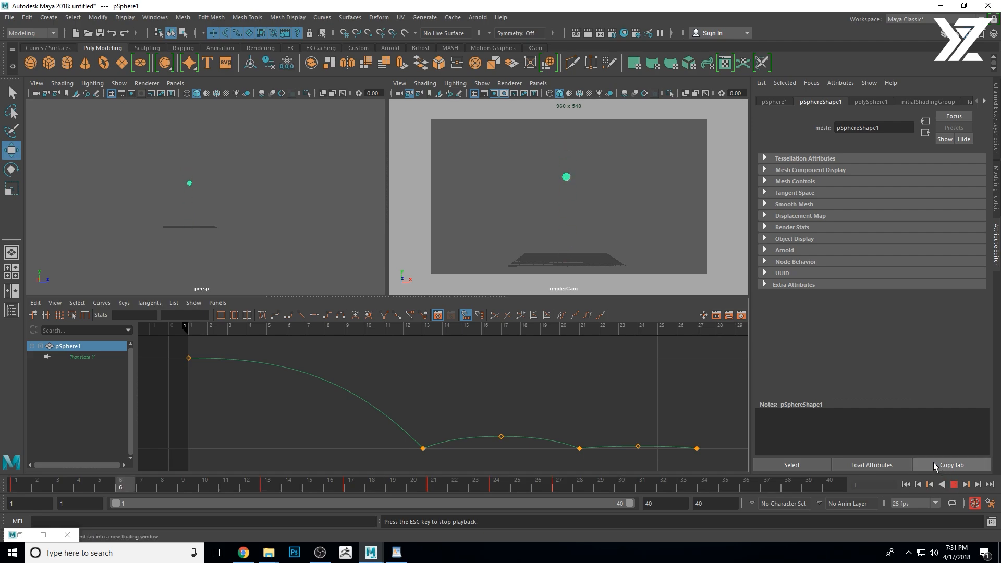
key("Escape")
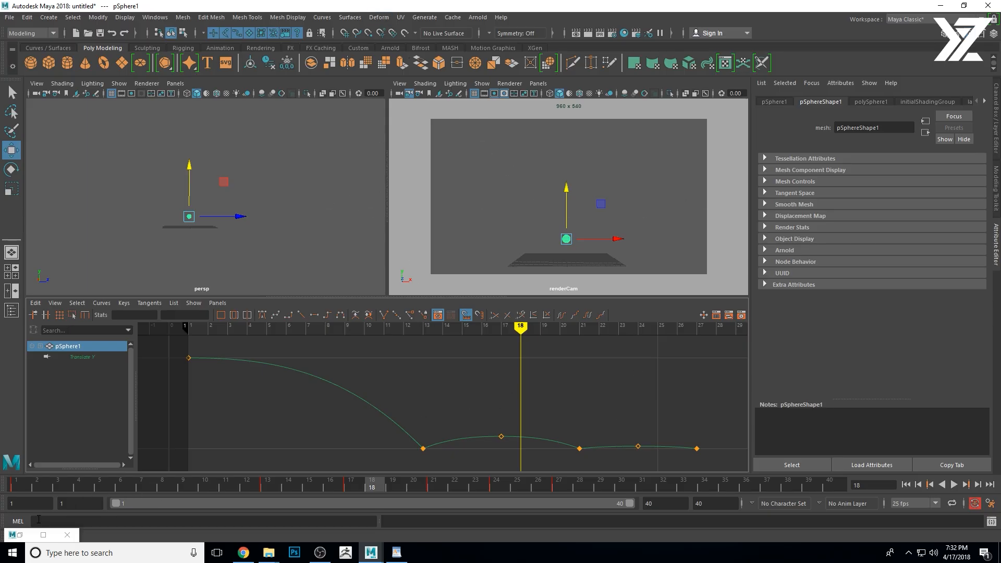
left_click(21, 536)
left_click_drag(647, 272, 336, 192)
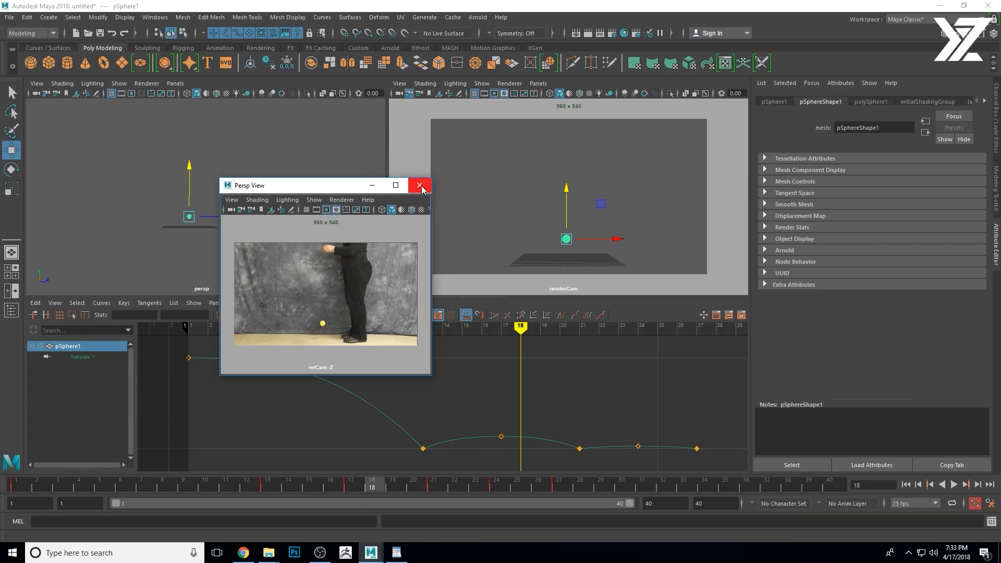
left_click(372, 185)
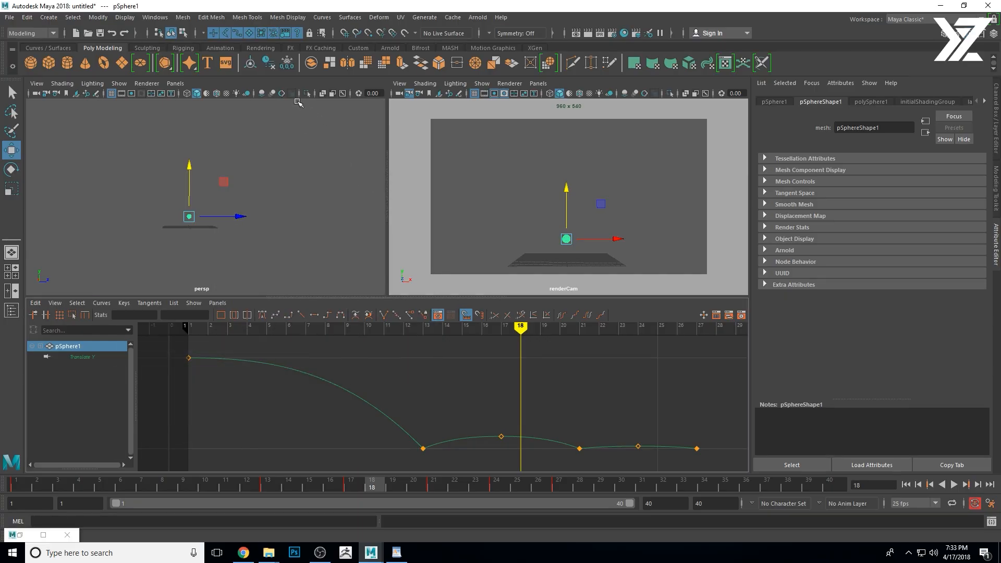
left_click(24, 534)
left_click(24, 535)
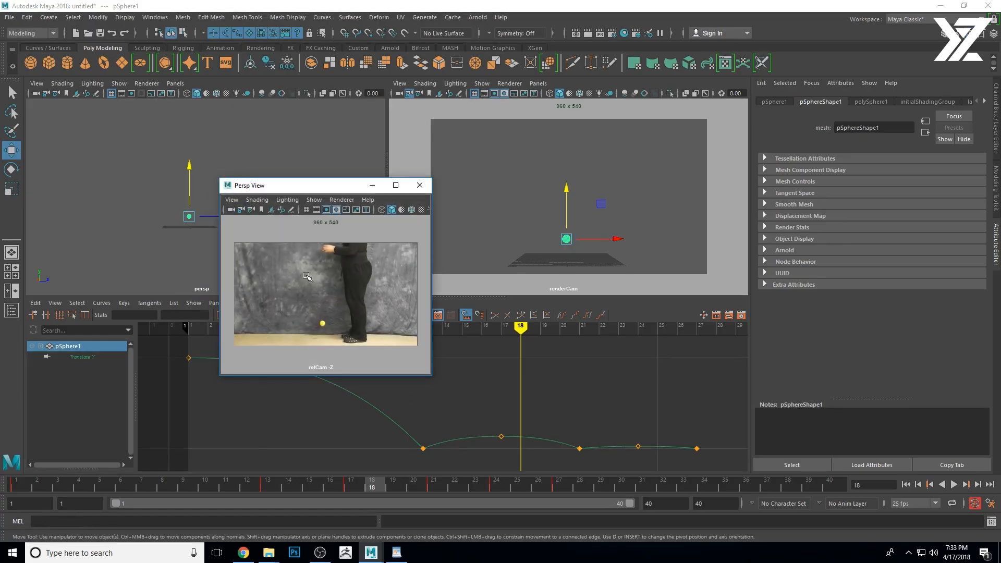
left_click_drag(335, 189, 351, 225)
left_click(386, 225)
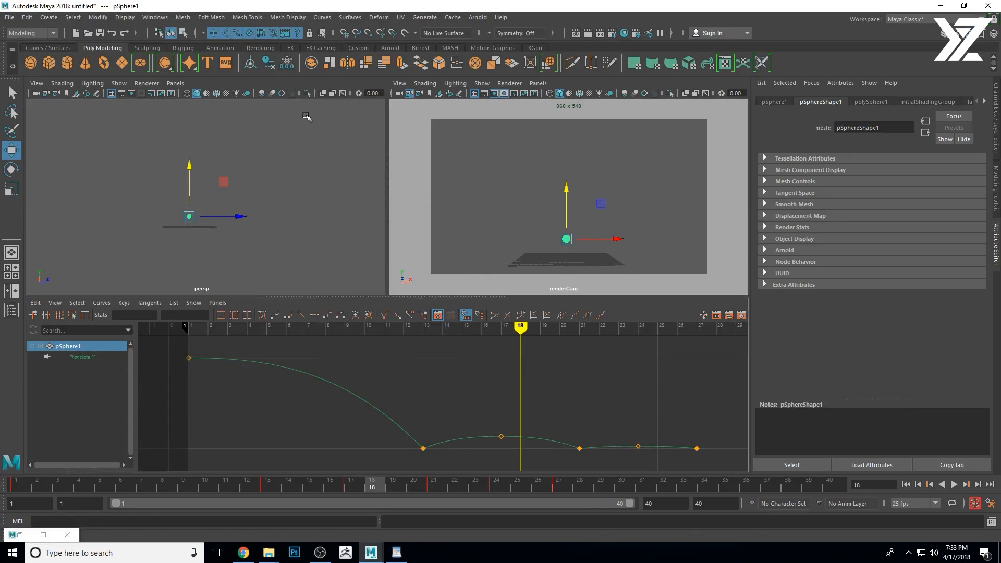
Maximize the perspective view and orbit it to an angled view of the sphere and grid
left_click_drag(214, 234, 246, 230, "alt")
key("space")
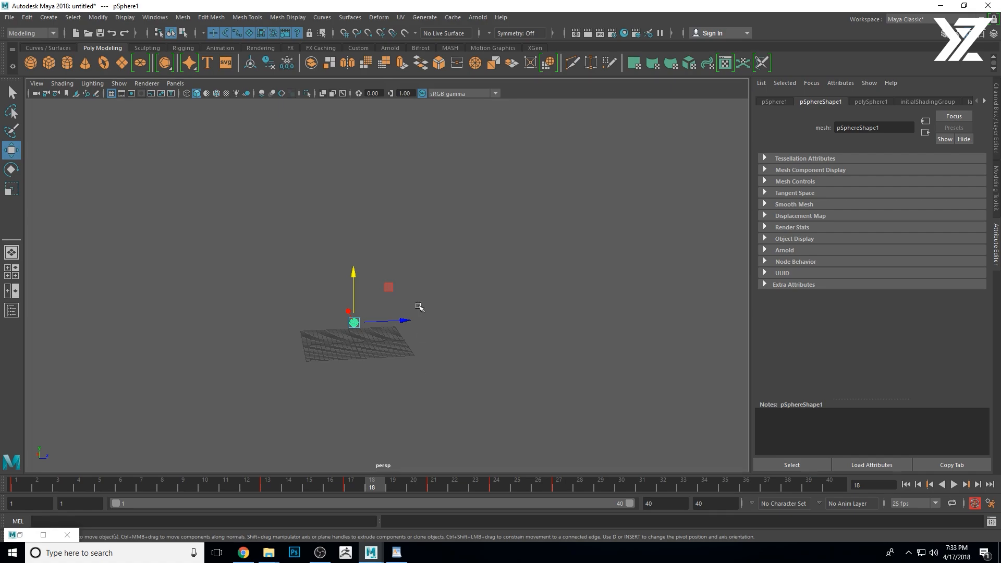
mouse_move(418, 311)
left_mouse_down("alt")
mouse_move(374, 273)
mouse_move(412, 299)
left_mouse_up("alt")
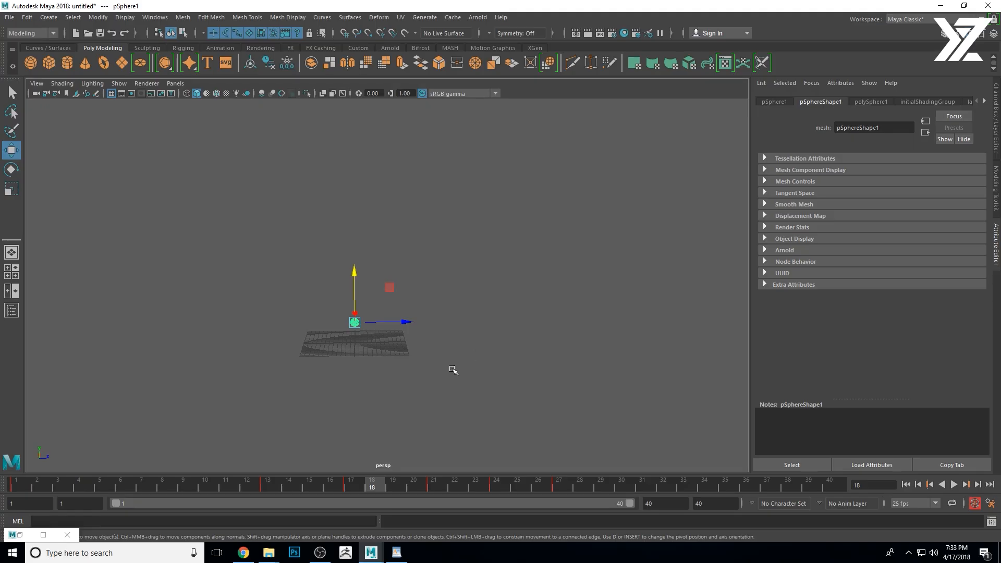
left_click_drag(452, 371, 412, 365, "alt")
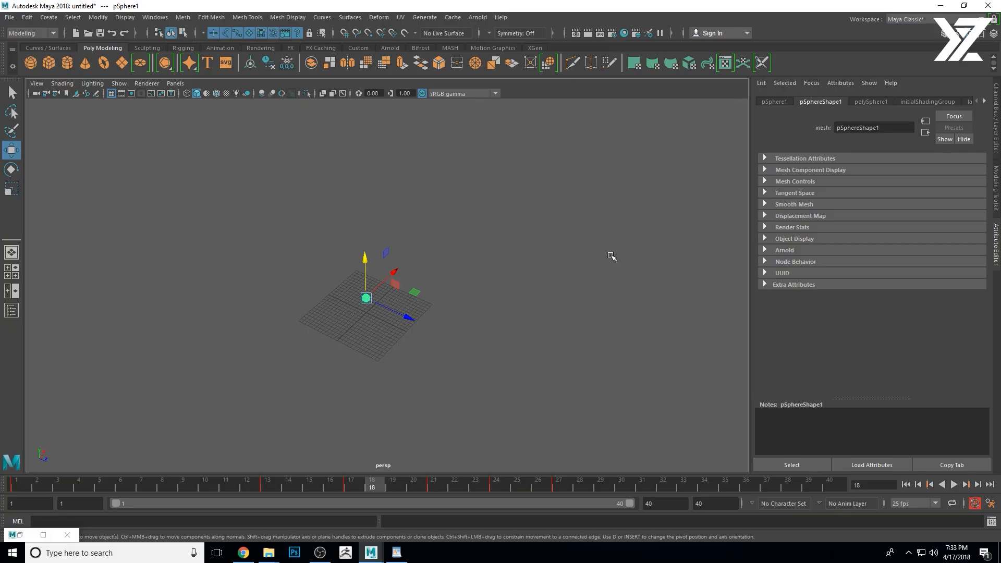
left_click_drag(530, 315, 505, 340, "alt")
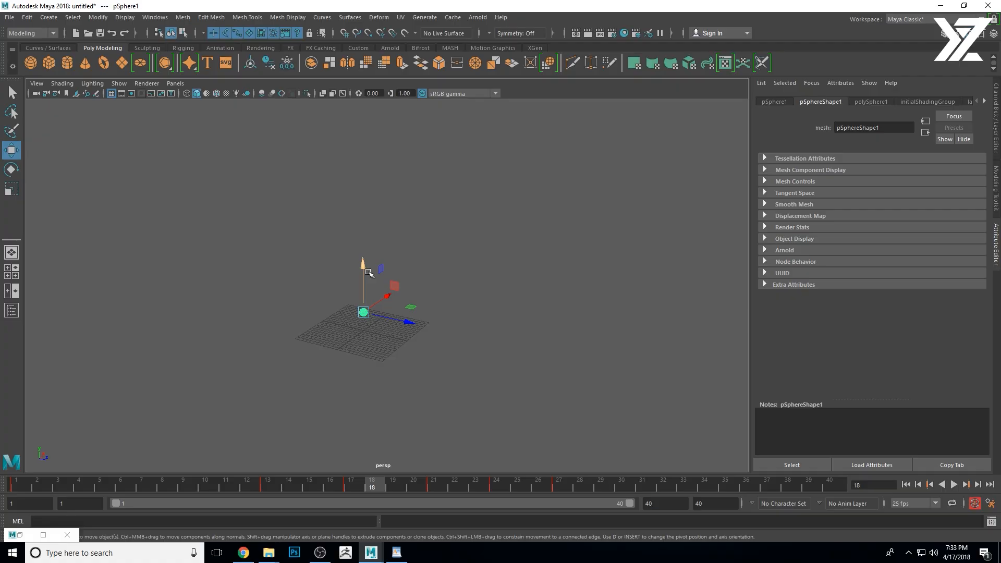
left_click(77, 94)
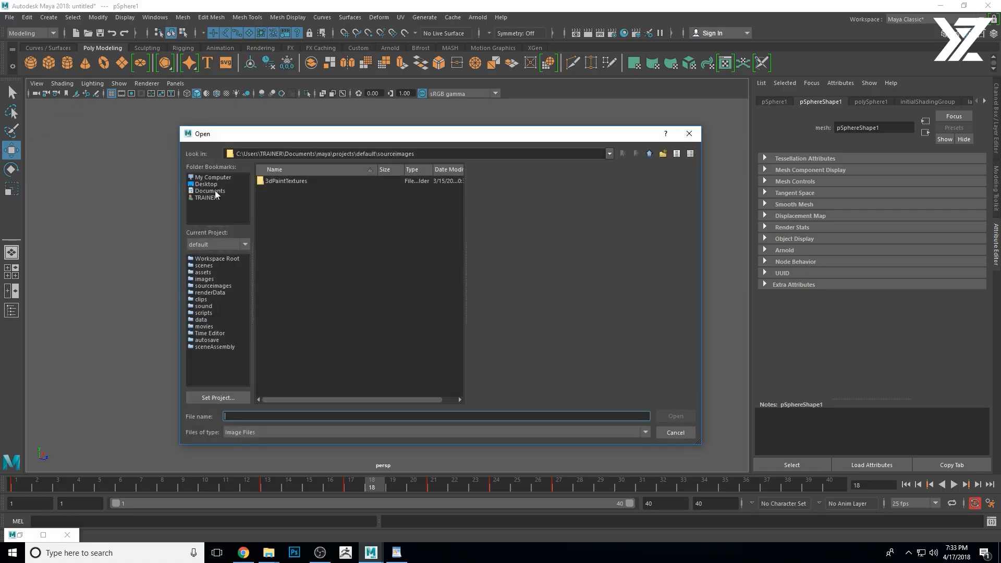
left_click(213, 185)
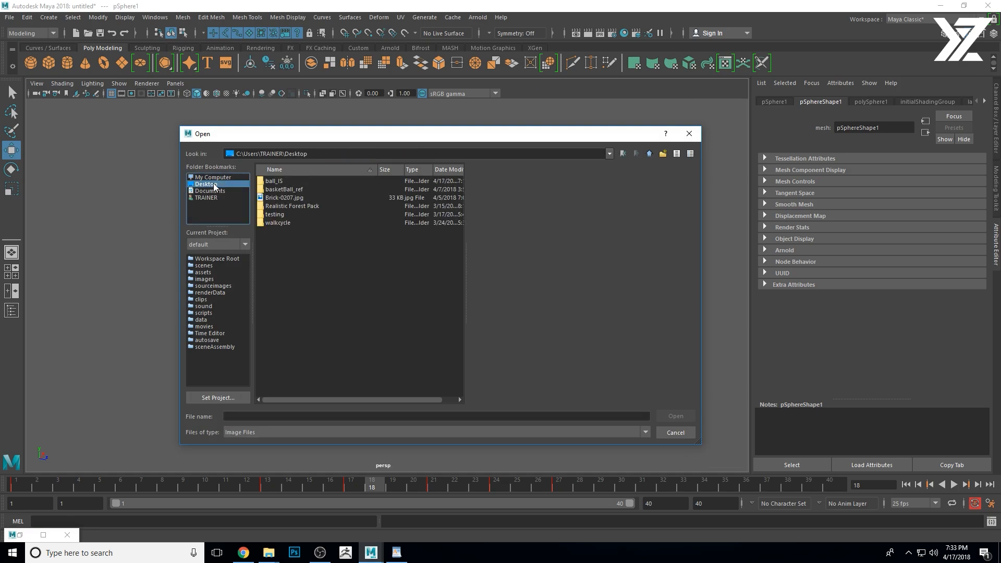
left_click(689, 134)
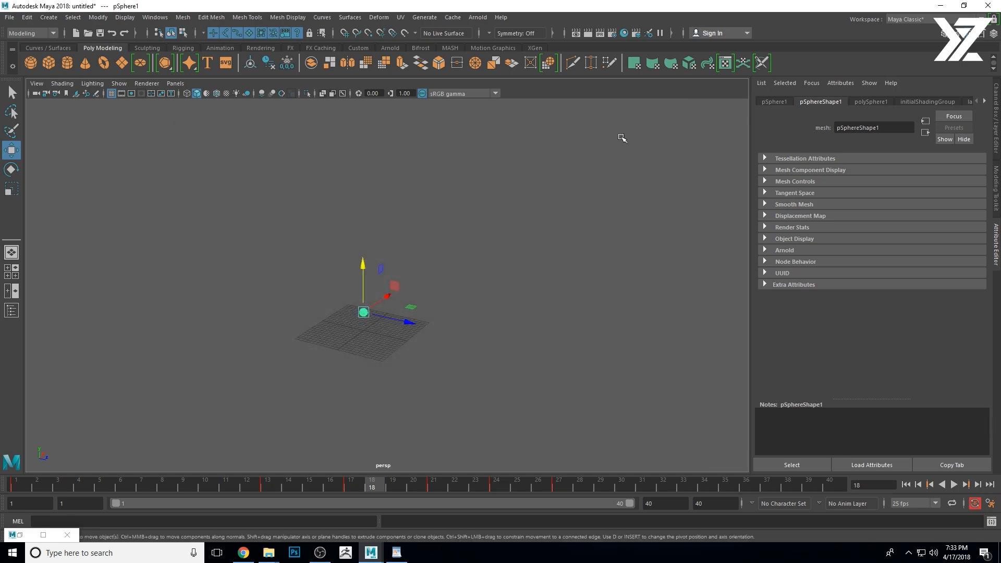
Add an image plane to the persp camera using hockeyBall_IS_01.jpg from the ball_IS folder on the desktop
left_click(76, 93)
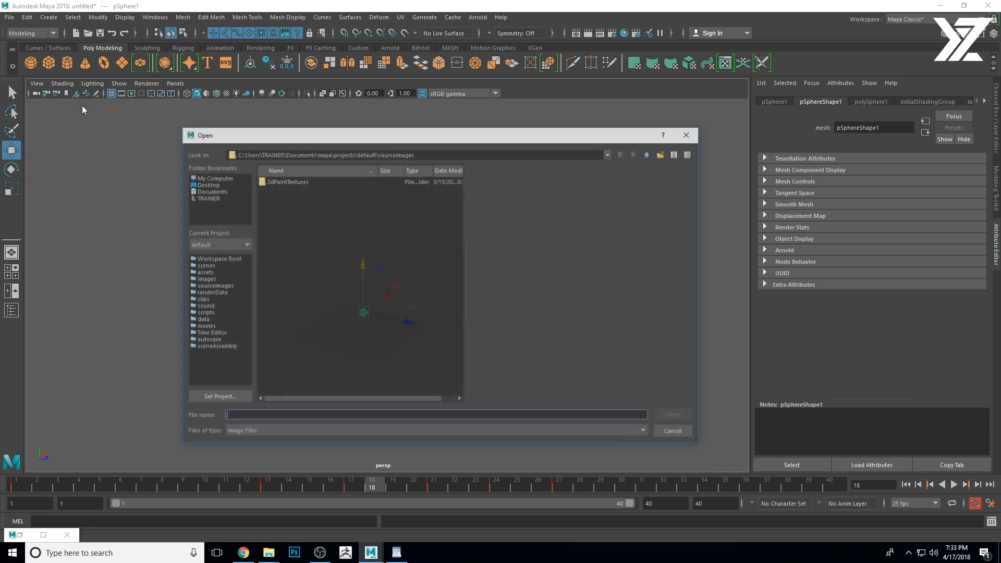
left_click(214, 185)
double_click(273, 181)
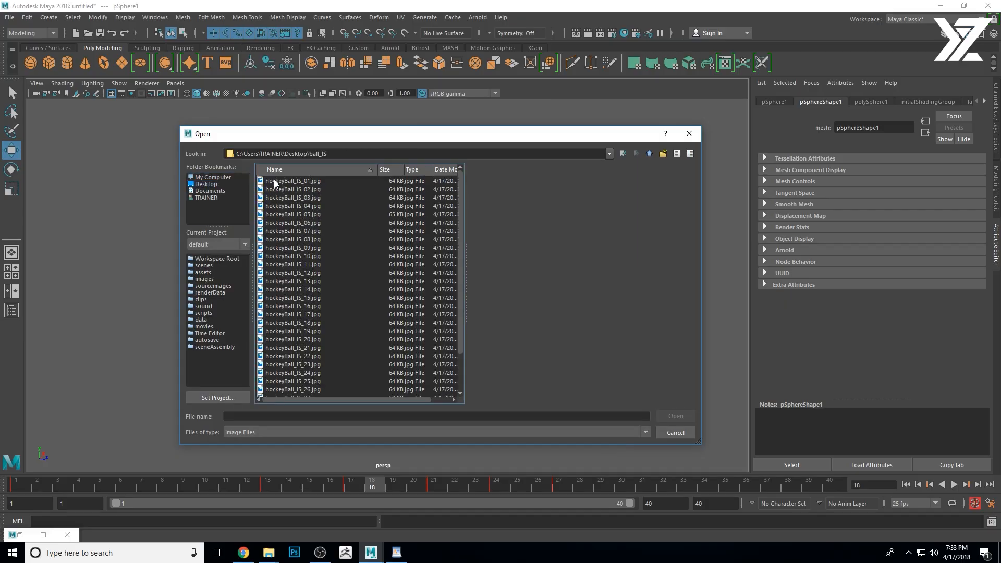
left_click(290, 181)
left_click(677, 415)
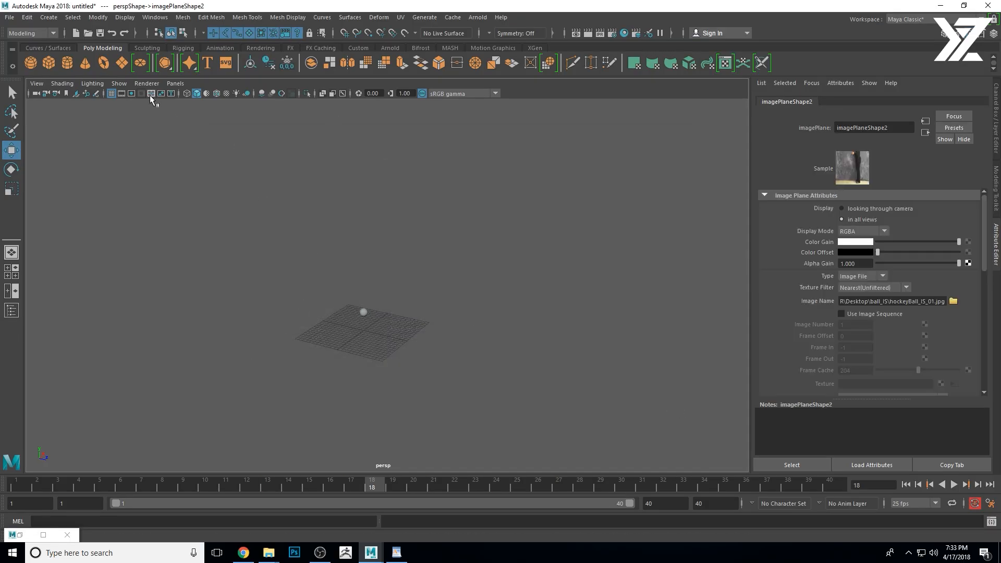
Show image planes in the perspective view and enable Use Image Sequence for the new image plane
left_click(119, 84)
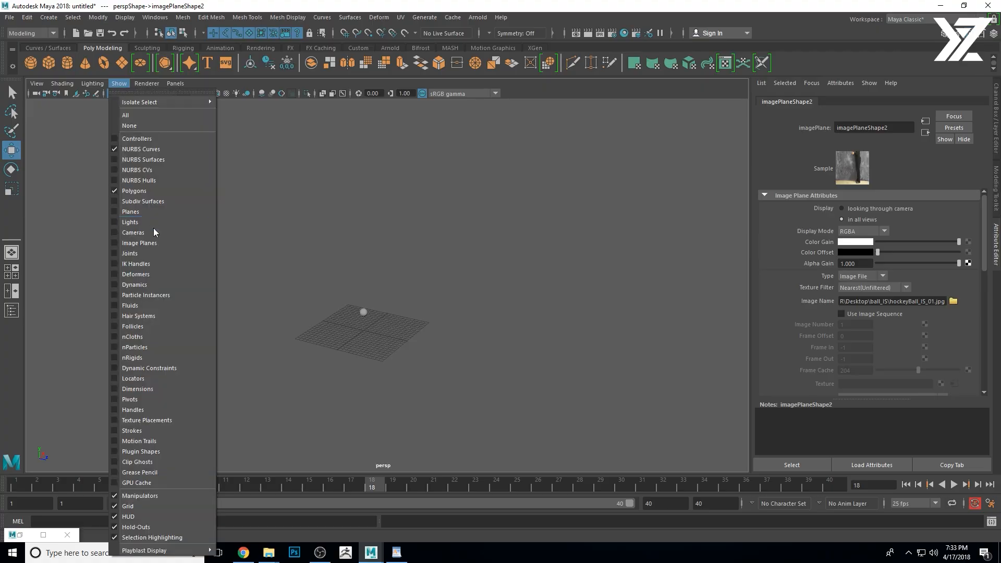
left_click(158, 242)
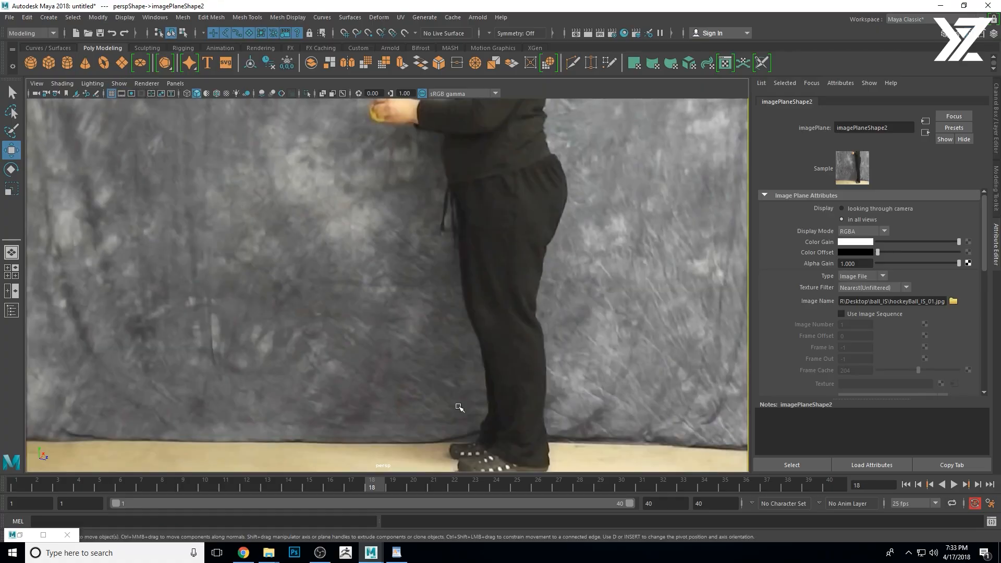
left_click(841, 313)
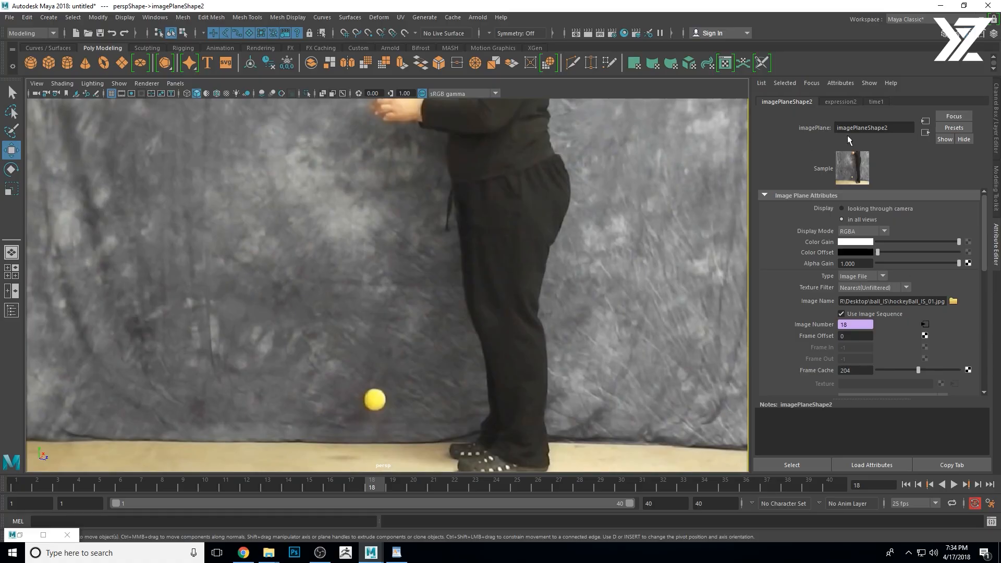
Shrink the persp image plane by reducing its placement size width to 0.377
scroll(969, 313, "down", 8)
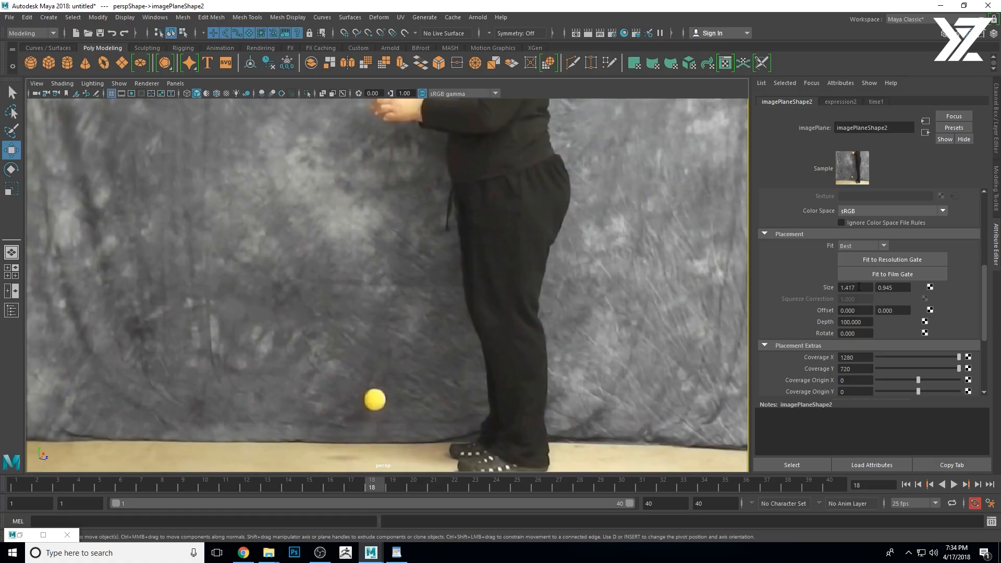
left_click_drag(856, 287, 887, 293, "ctrl")
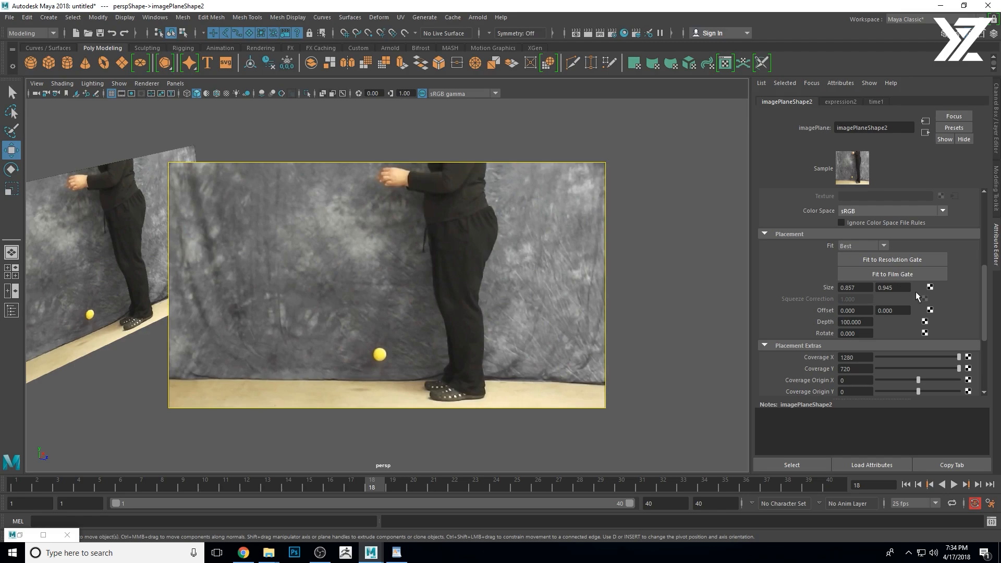
mouse_move(858, 284)
left_mouse_down("ctrl")
mouse_move(840, 285)
mouse_move(863, 285)
left_mouse_up("ctrl")
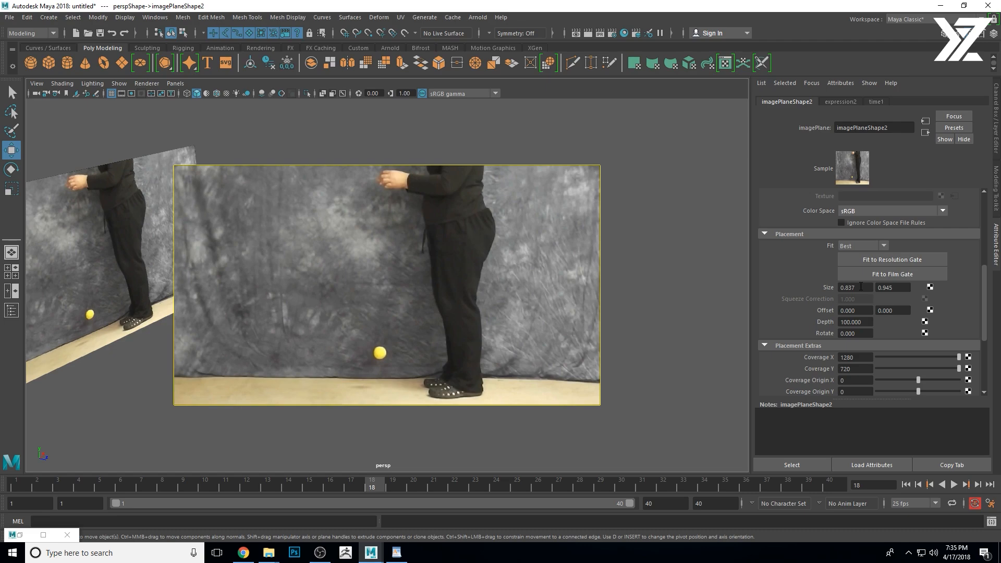
left_click_drag(862, 286, 840, 287, "ctrl")
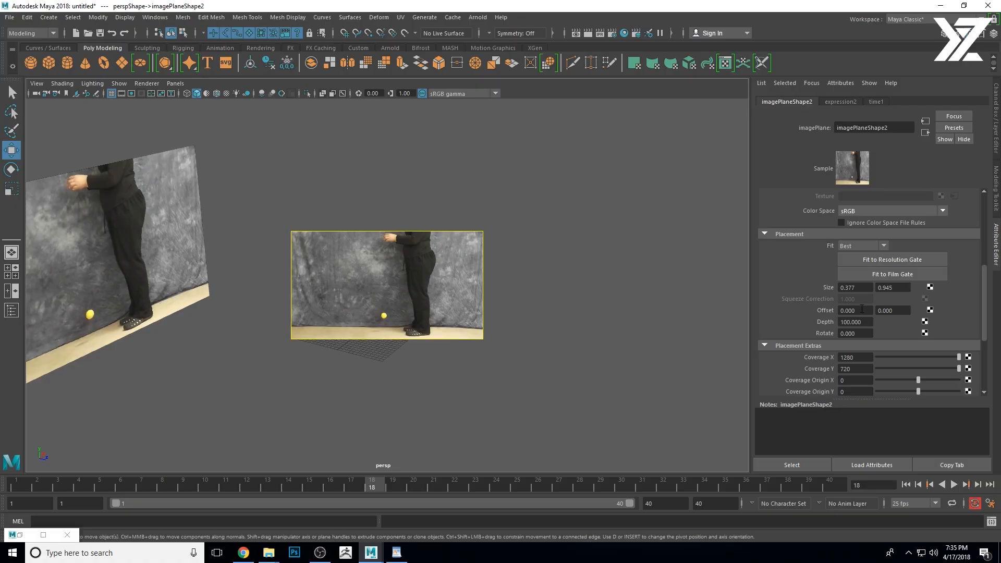
Offset the persp image plane by 0.500 horizontally and 0.250 vertically, and deselect it
left_click_drag(869, 309, 895, 309, "ctrl")
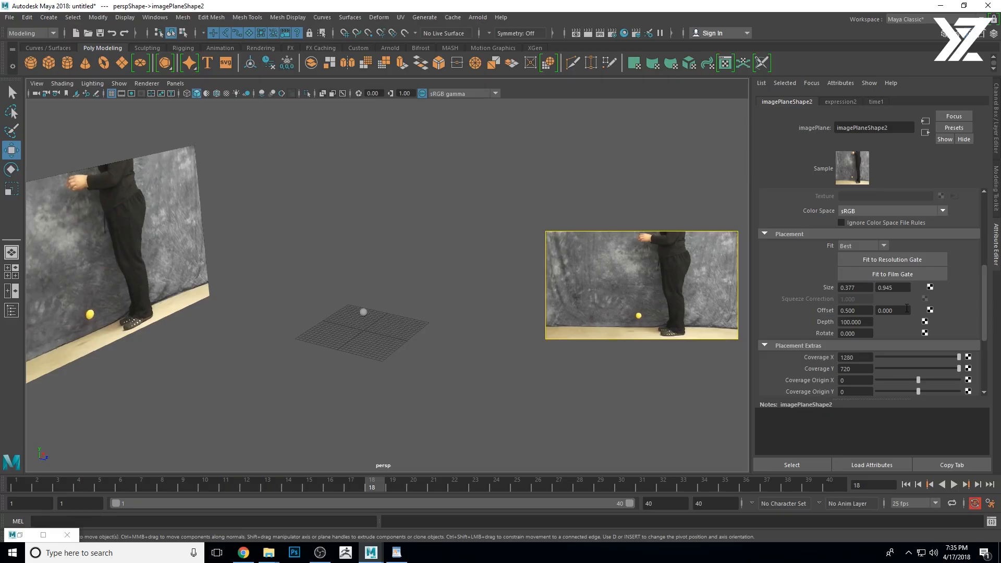
left_click_drag(907, 308, 920, 306, "ctrl")
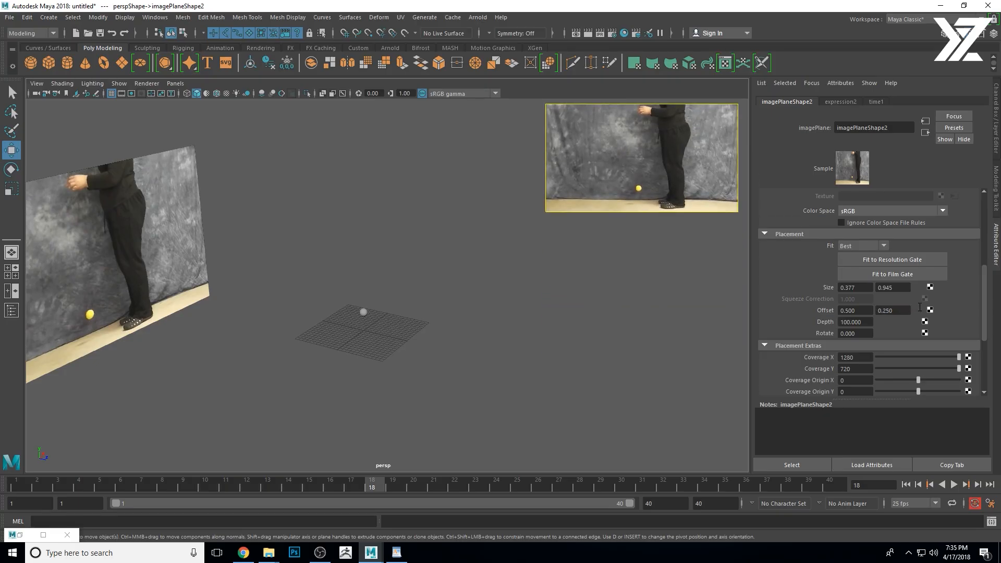
left_click(563, 306)
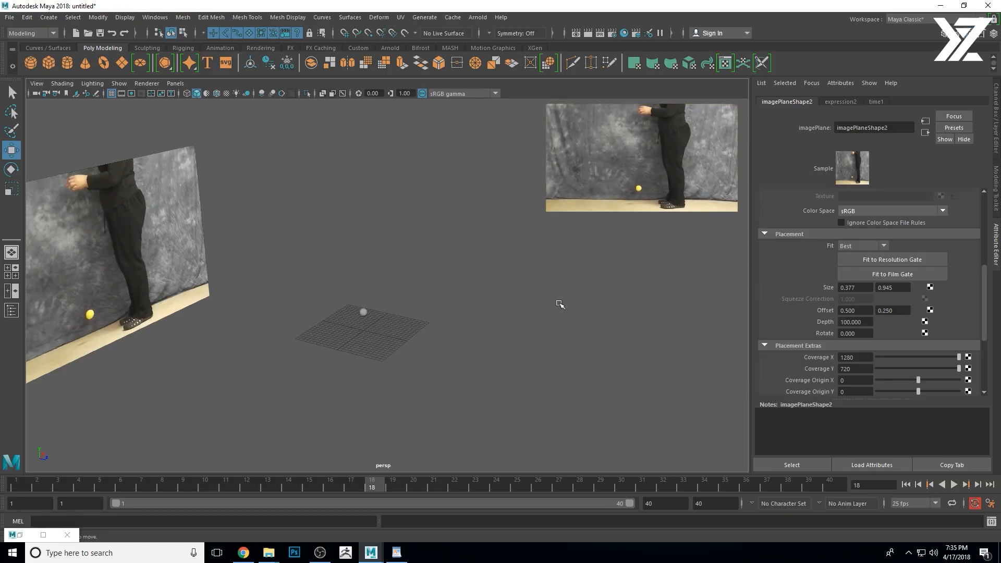
middle_click_drag(240, 297, 337, 311, "alt")
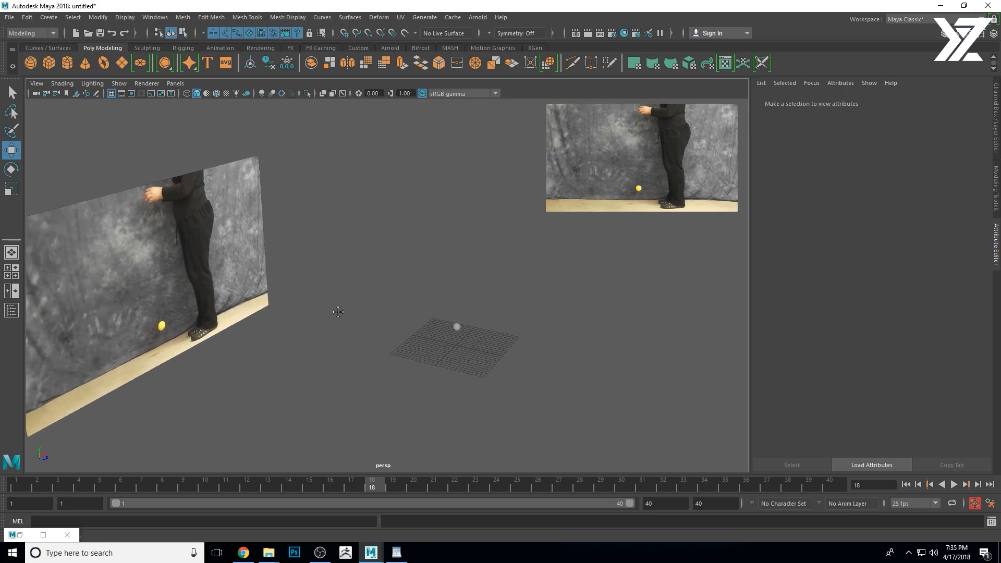
Set the refCam image plane to display only when looking through its camera
left_click(132, 209)
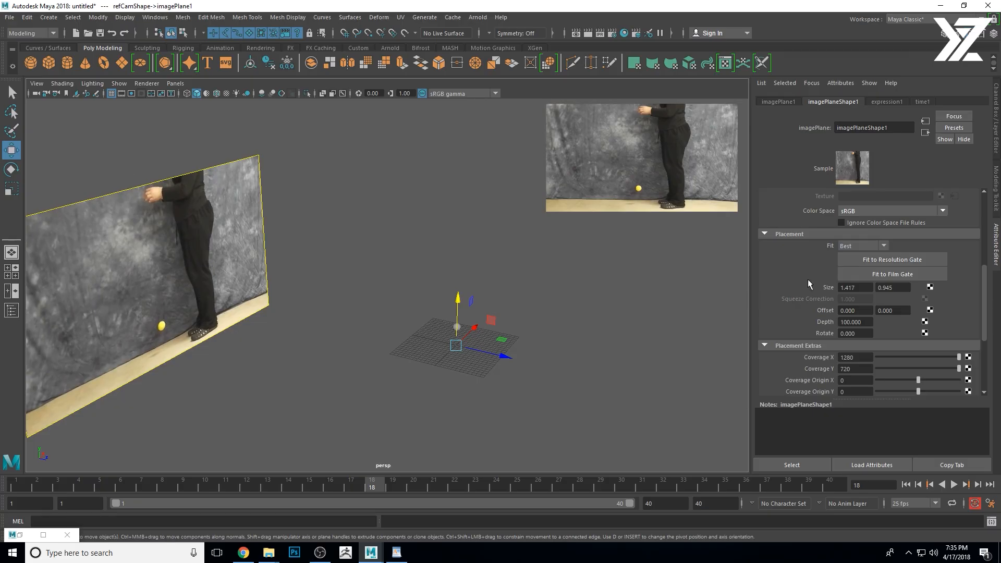
scroll(974, 227, "up", 6)
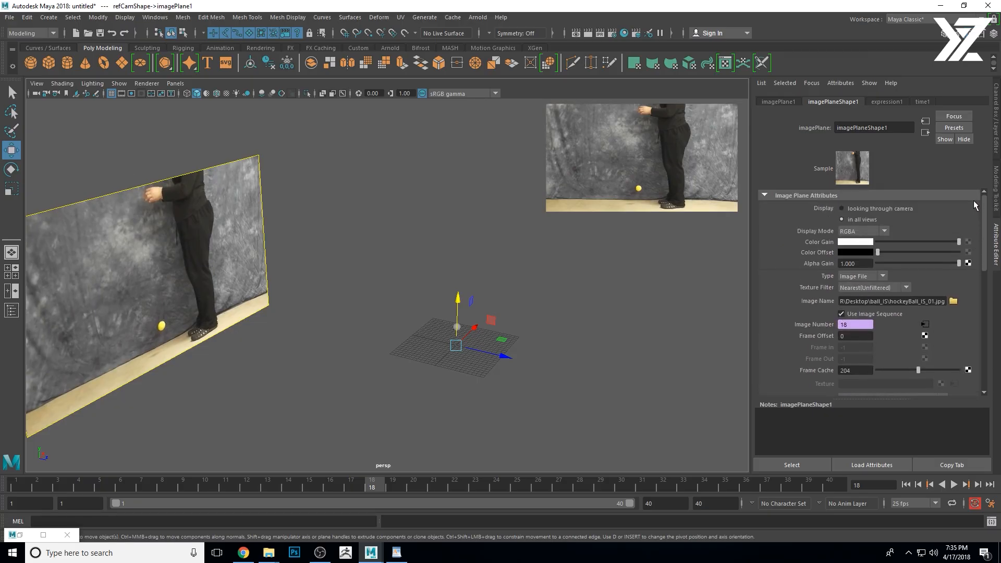
left_click(887, 208)
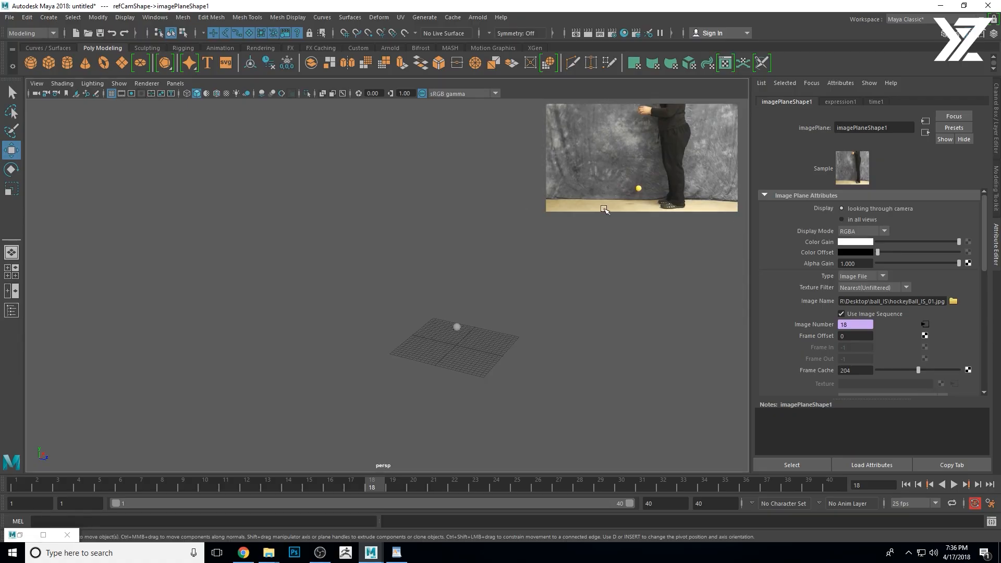
Play back the bounce beside the reference image sequence in the perspective view to compare their motion, and stop playback
left_click_drag(568, 393, 368, 373, "alt")
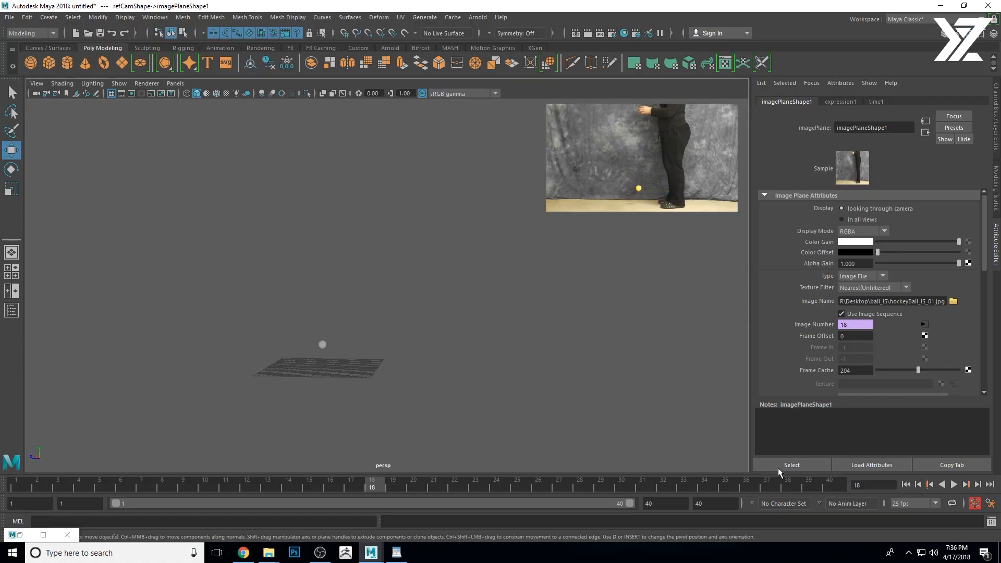
left_click(945, 485)
left_click(954, 485)
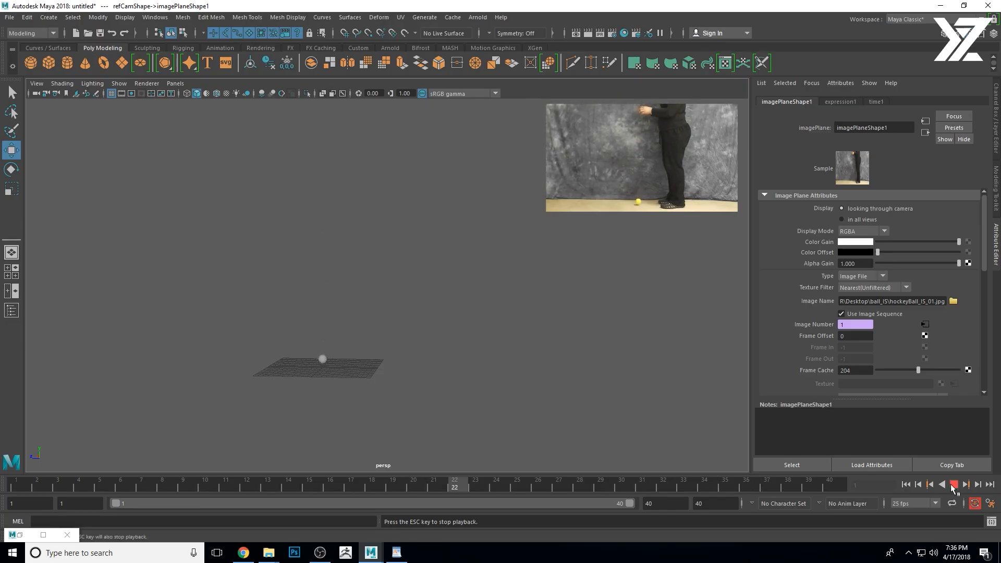
key("Escape")
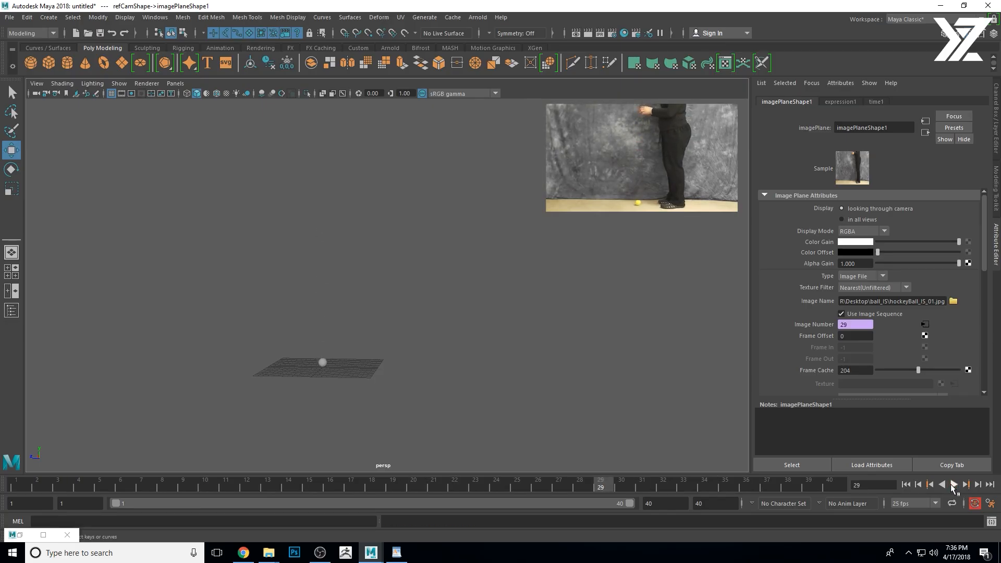
Hide the reference image plane in the perspective view and clear the selection
left_click(76, 96)
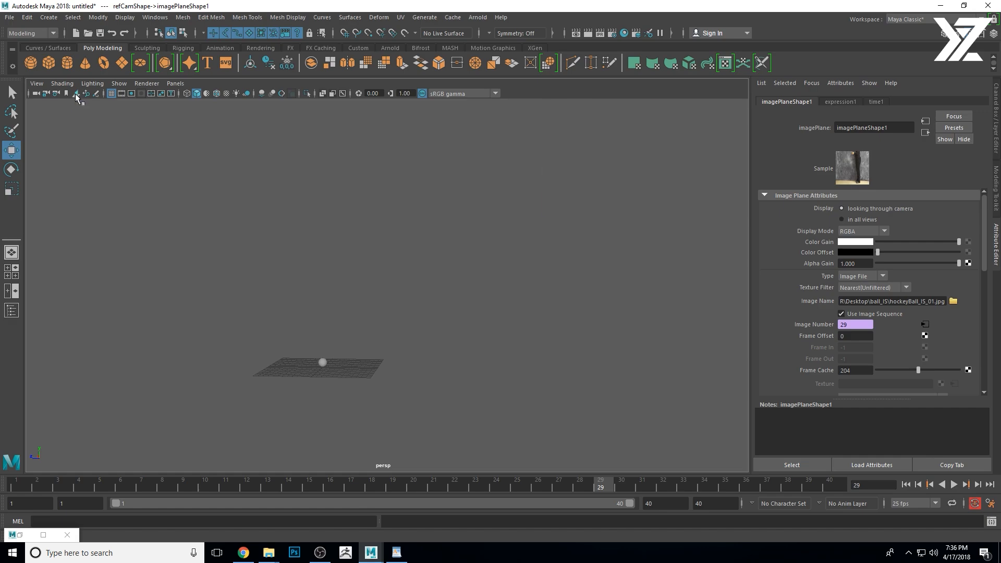
left_click(76, 95)
left_click(76, 96)
left_click(76, 96)
left_click(76, 95)
left_click(275, 213)
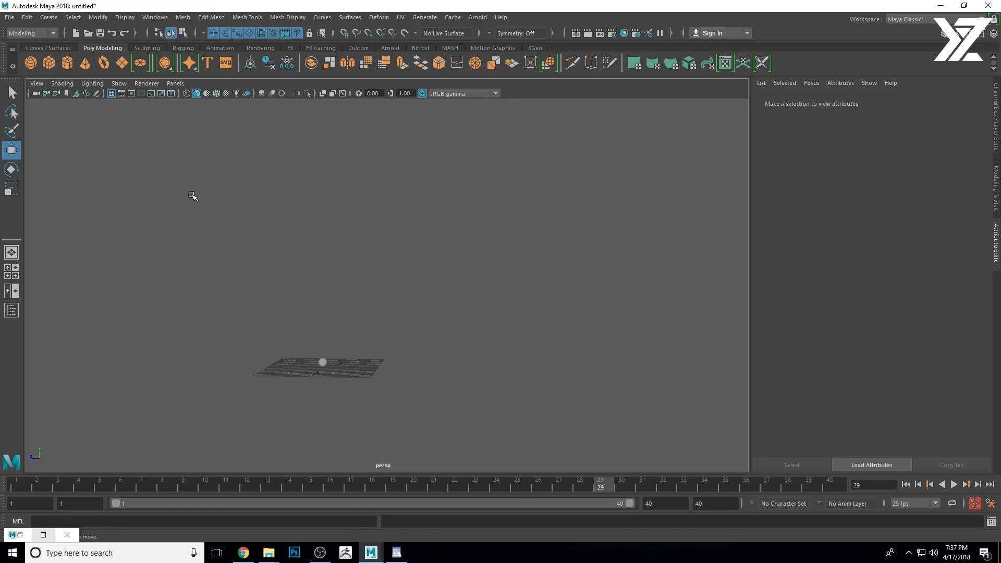
Return to the multi-panel layout and turn off the resolution gate in the renderCam view
key("space")
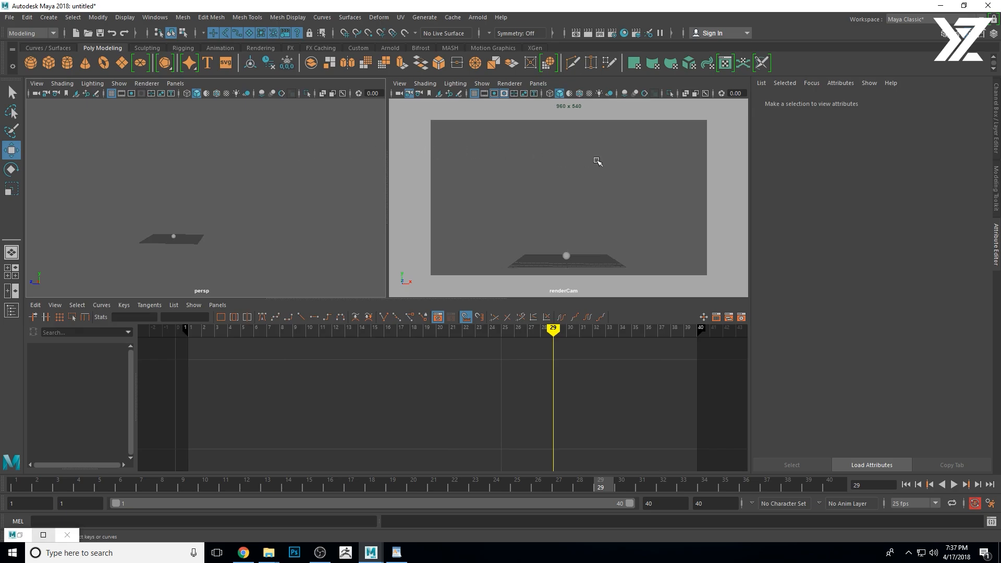
left_click(641, 163)
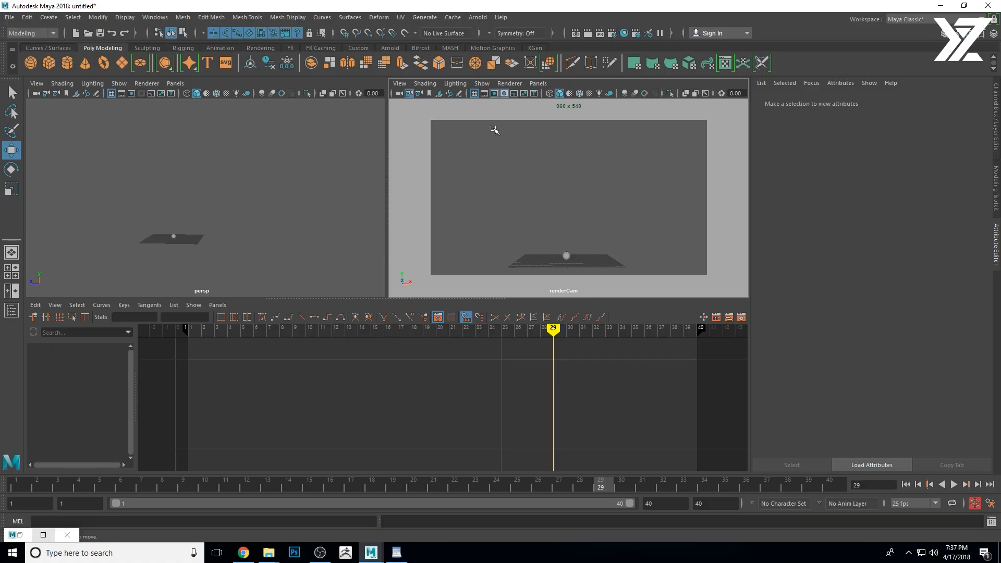
left_click(495, 95)
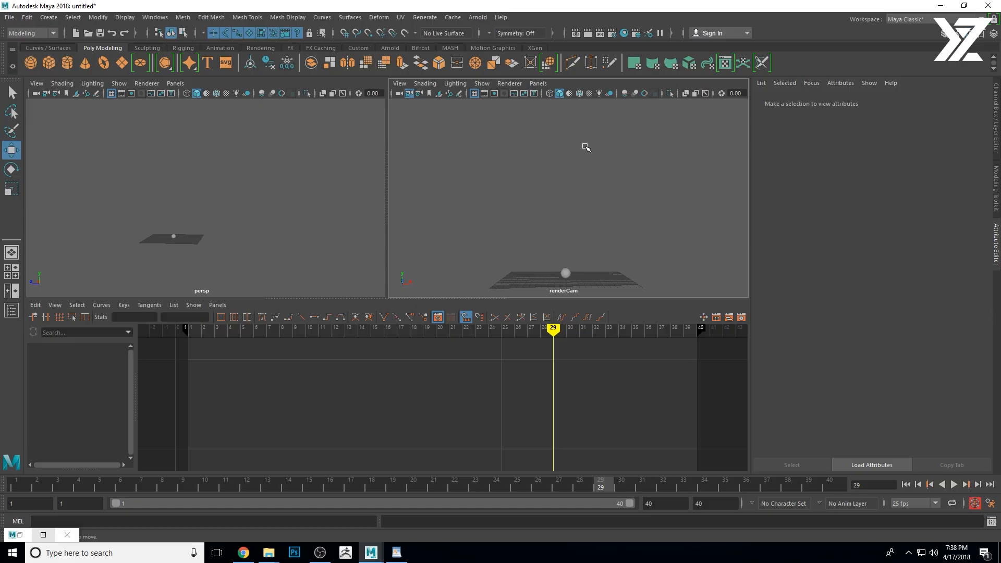
Set the playblast options to quality 100 and scale 1.00, leaving Save to file disabled
right_click(537, 488)
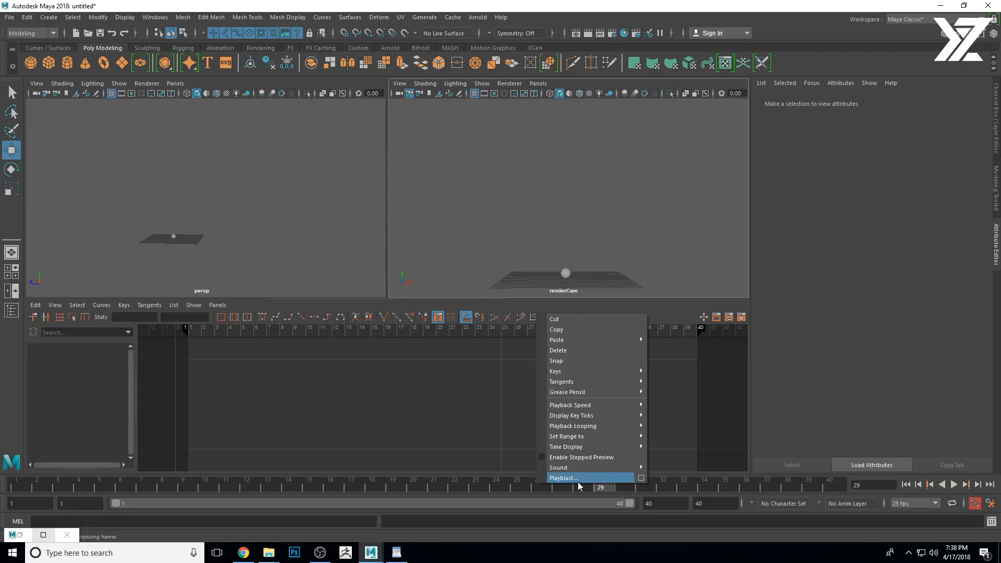
left_click(641, 477)
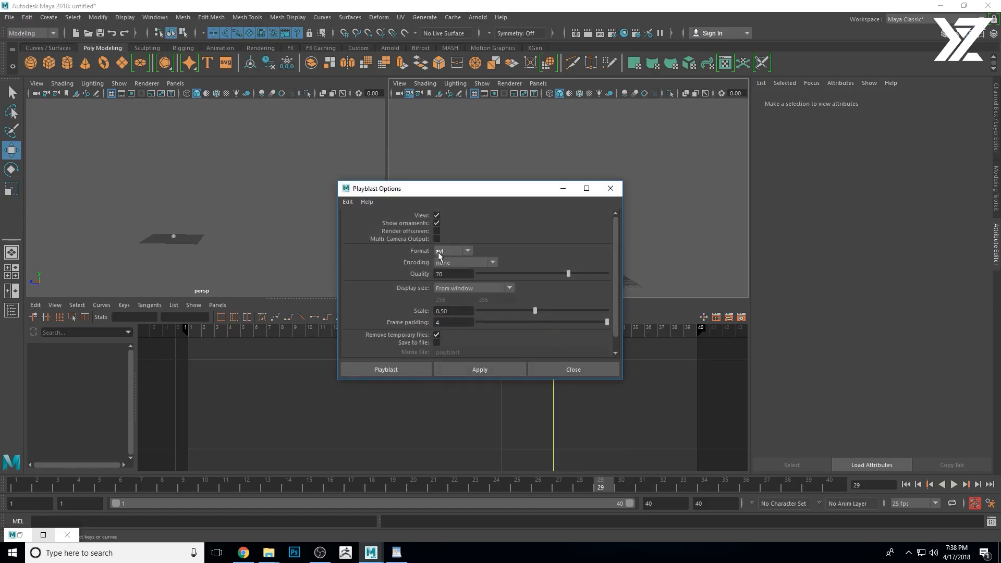
left_click_drag(593, 272, 680, 268)
left_click_drag(541, 310, 668, 314)
scroll(466, 340, "down", 1)
left_click(437, 328)
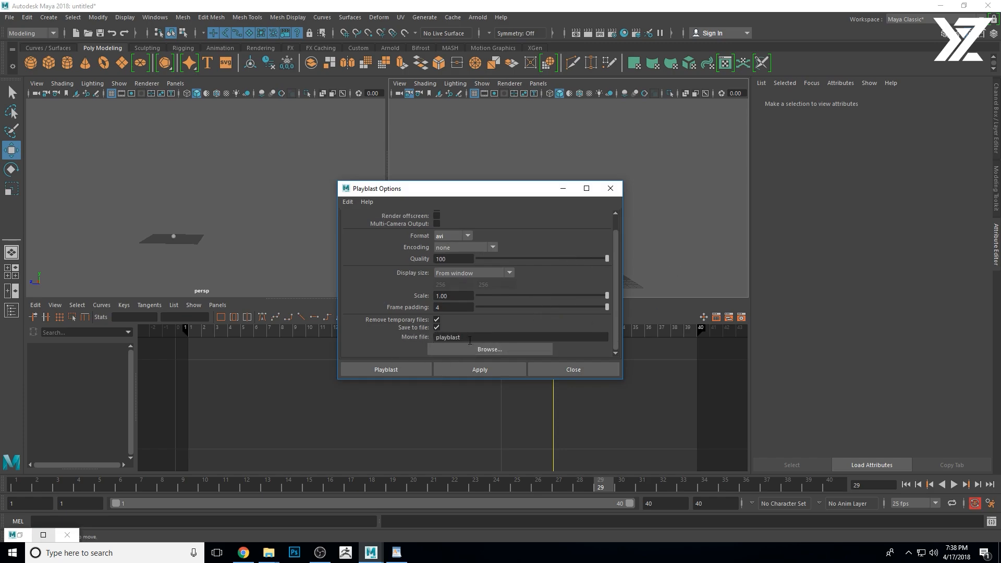
left_click(437, 327)
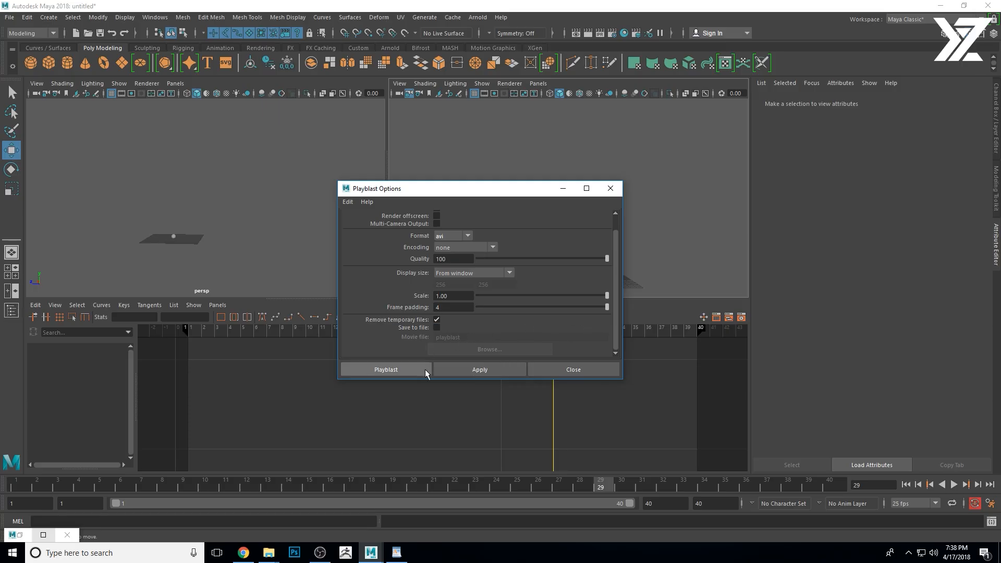
Set the playblast display size to From Render Settings and keep the options window clear of the renderCam view
left_click_drag(476, 190, 235, 196)
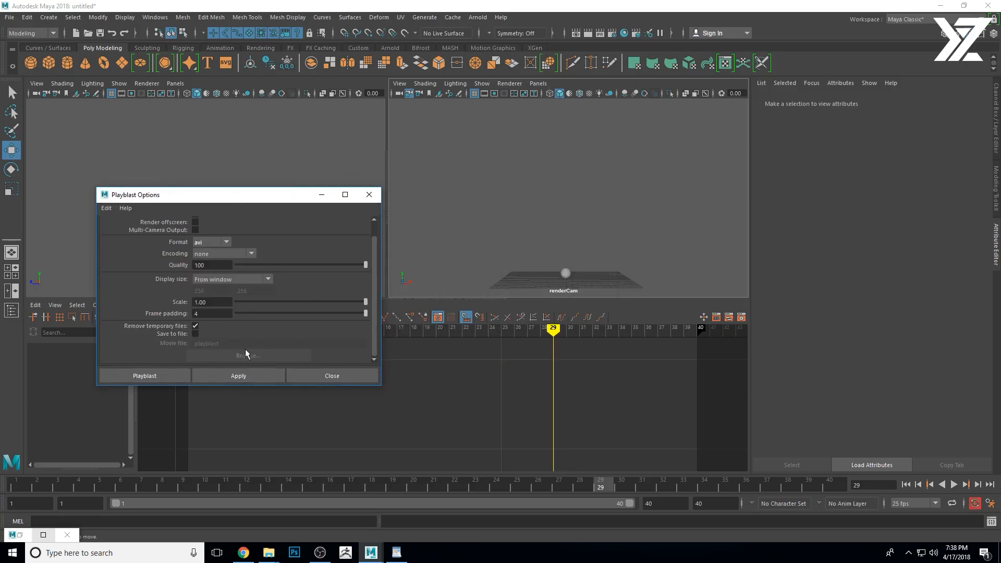
left_click(209, 279)
left_click(217, 301)
left_click_drag(232, 197, 222, 160)
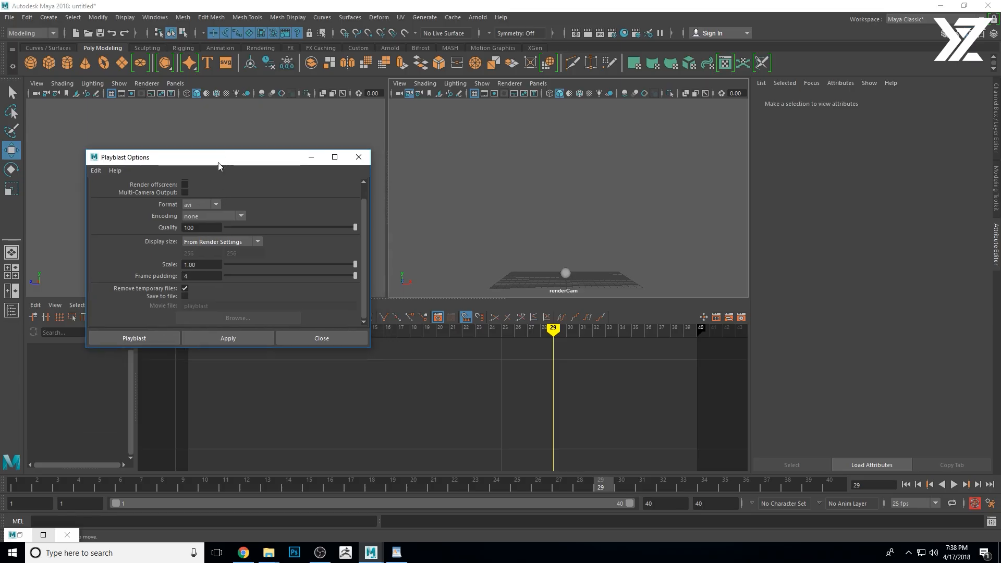
Create a playblast of the renderCam view, replay the resulting movie in Movies & TV, and close the player
left_click(146, 330)
right_click(475, 486)
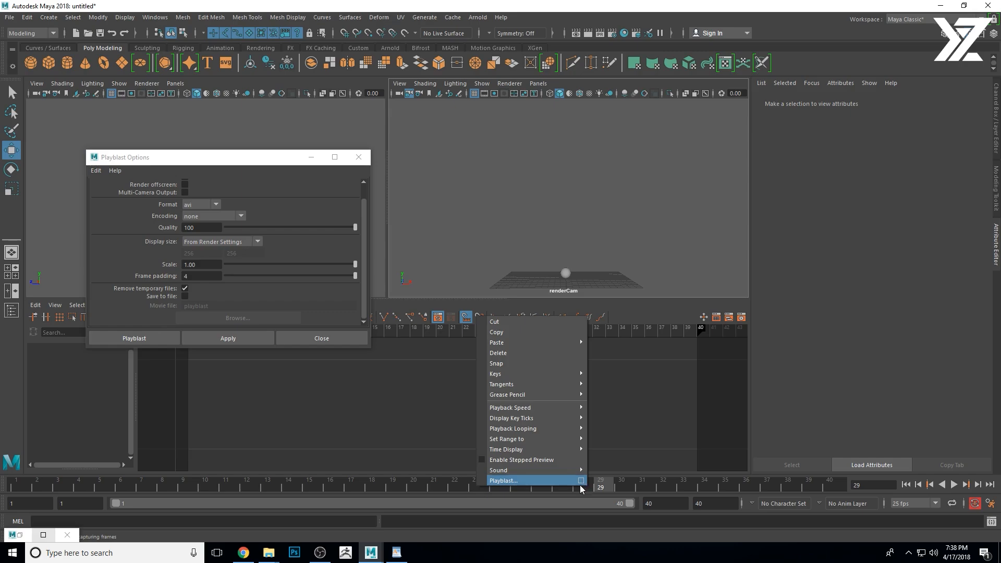
left_click(233, 180)
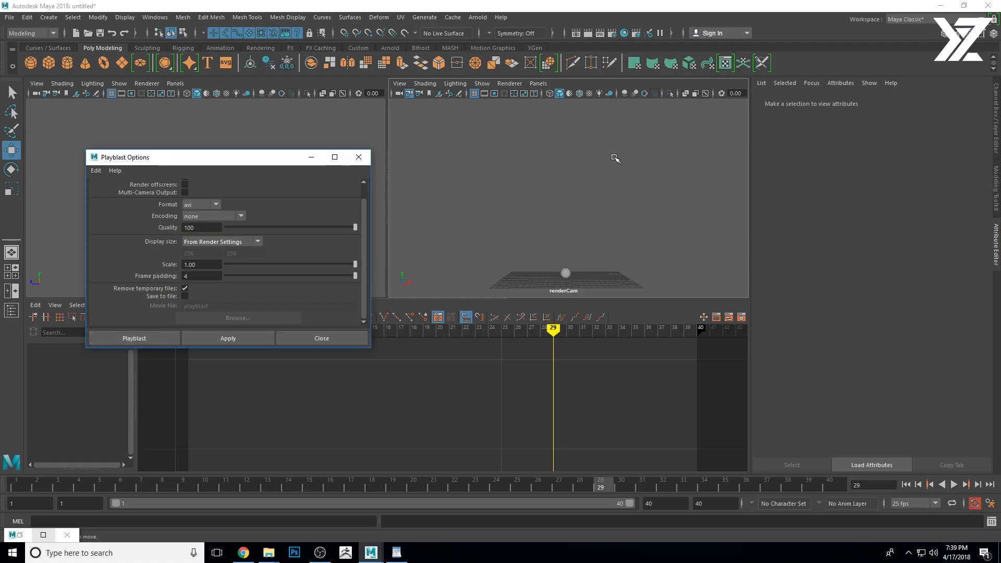
left_click(536, 153)
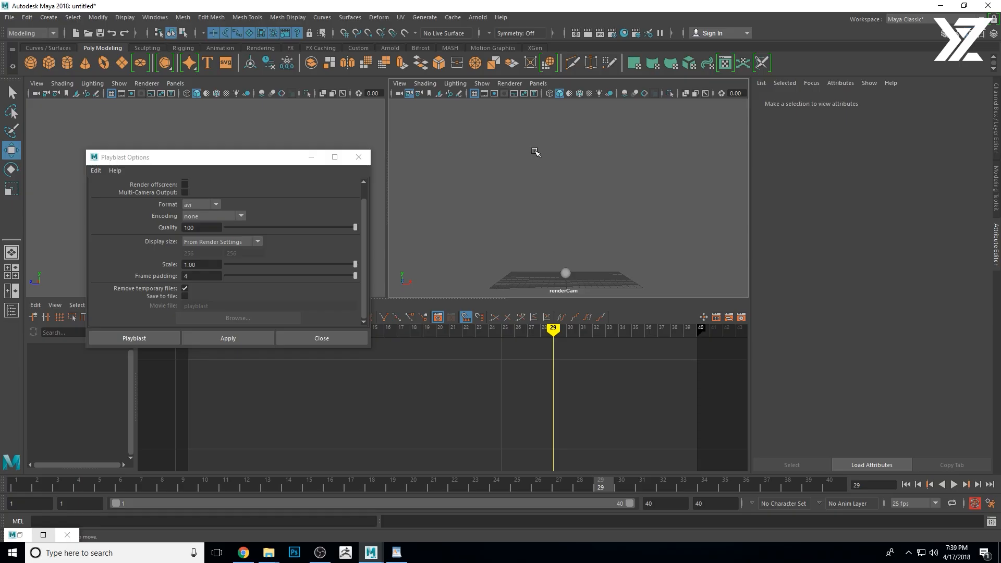
left_click(146, 338)
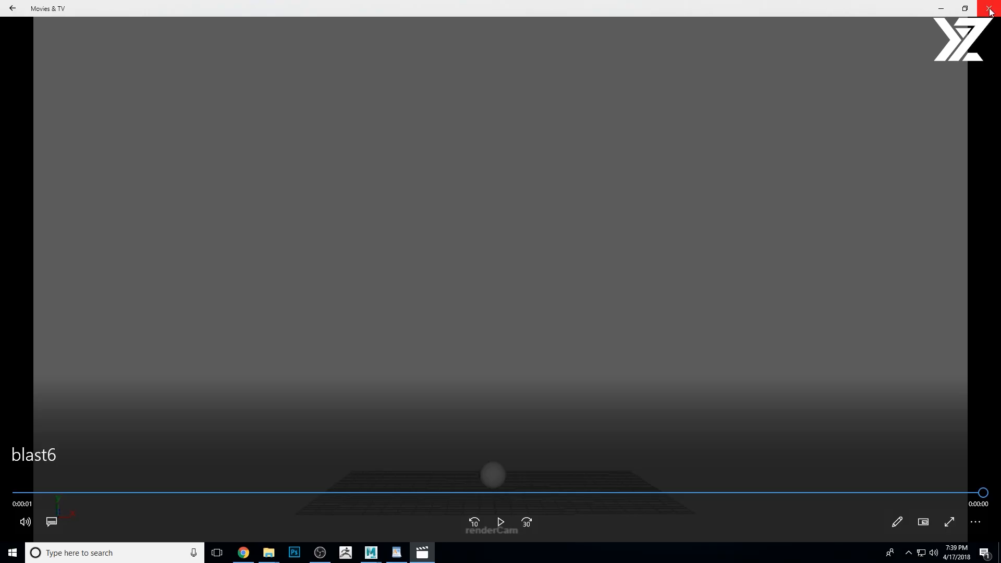
left_click(498, 526)
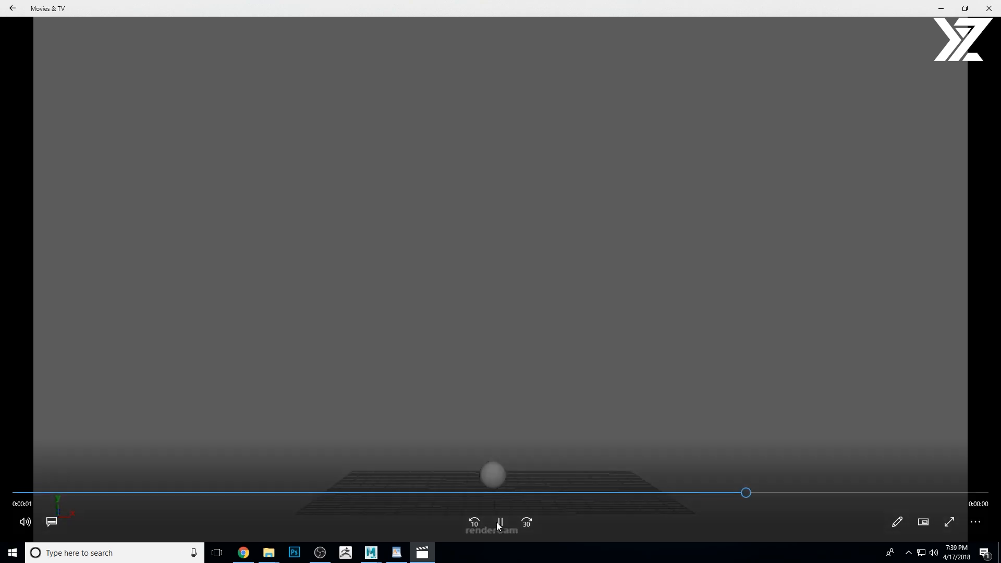
left_click(990, 6)
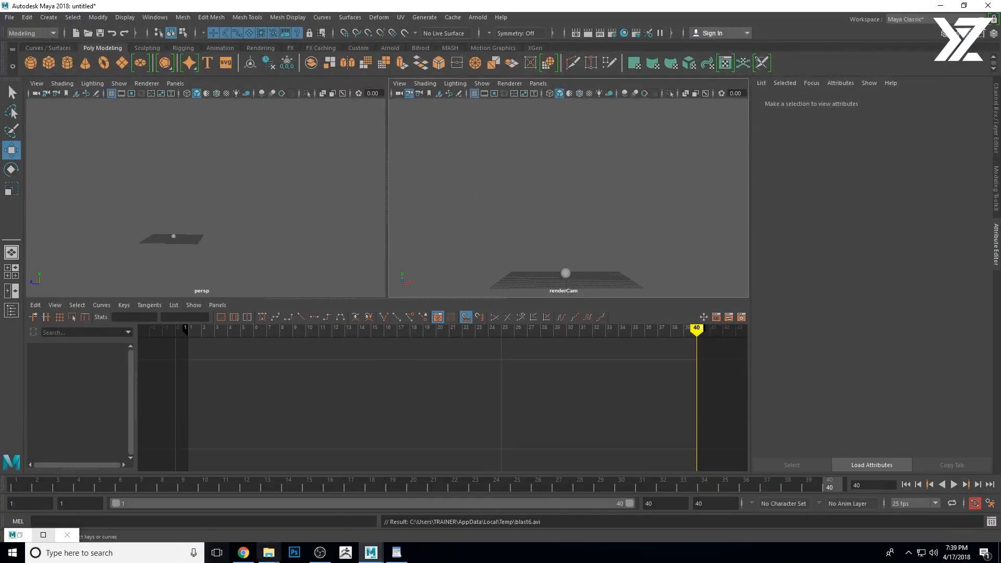
Switch to WordPad to review the ball animation assignment in aw_w05_cls09_assignment.docx
left_click(397, 554)
left_click_drag(412, 104, 368, 74)
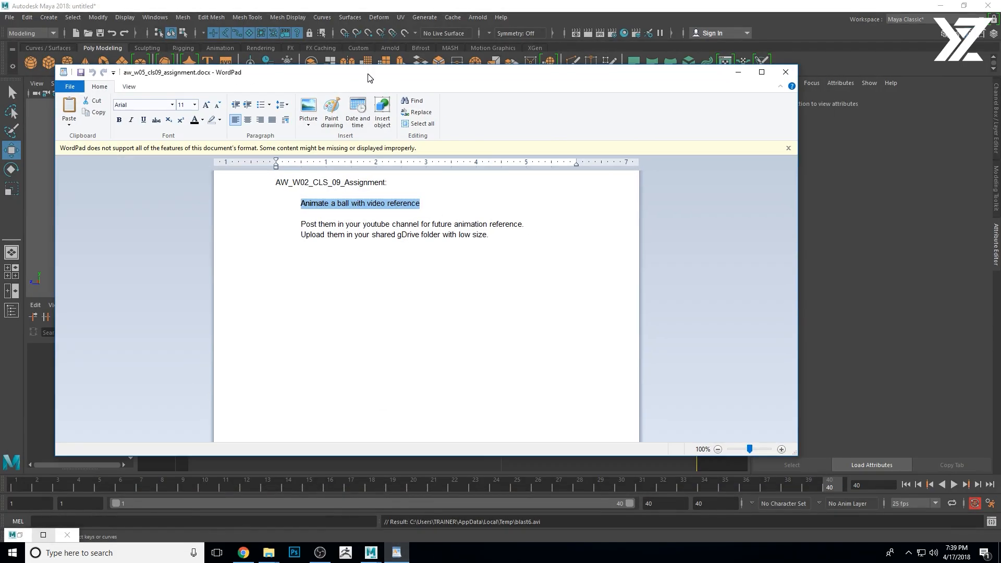